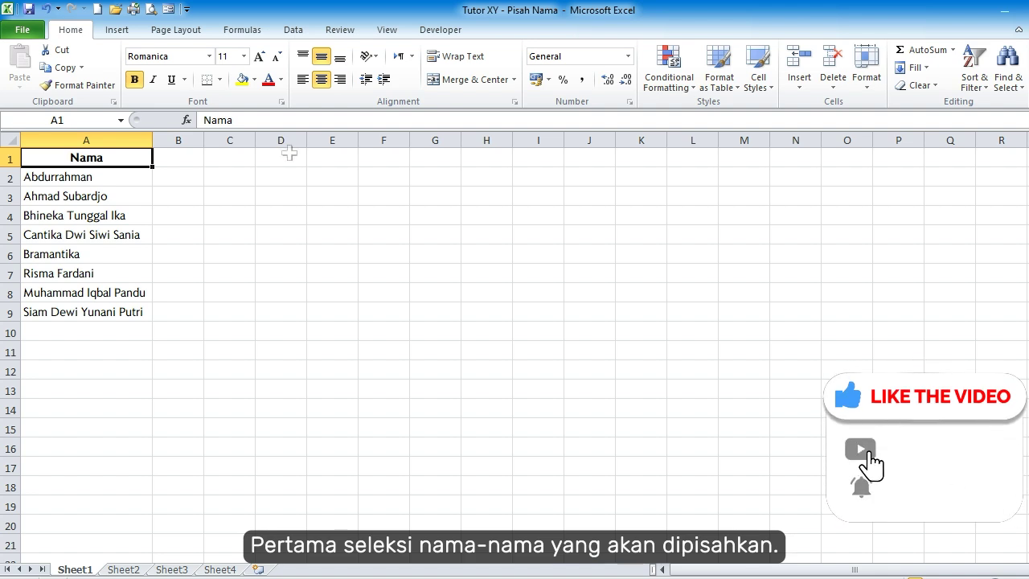
Split the full names in A2:A9 into separate columns with Text to Columns, using the Delimited type and adding Space as delimiter.
{"action": "key", "text": "Down"}
{"action": "key", "text": "ctrl+shift+Down"}
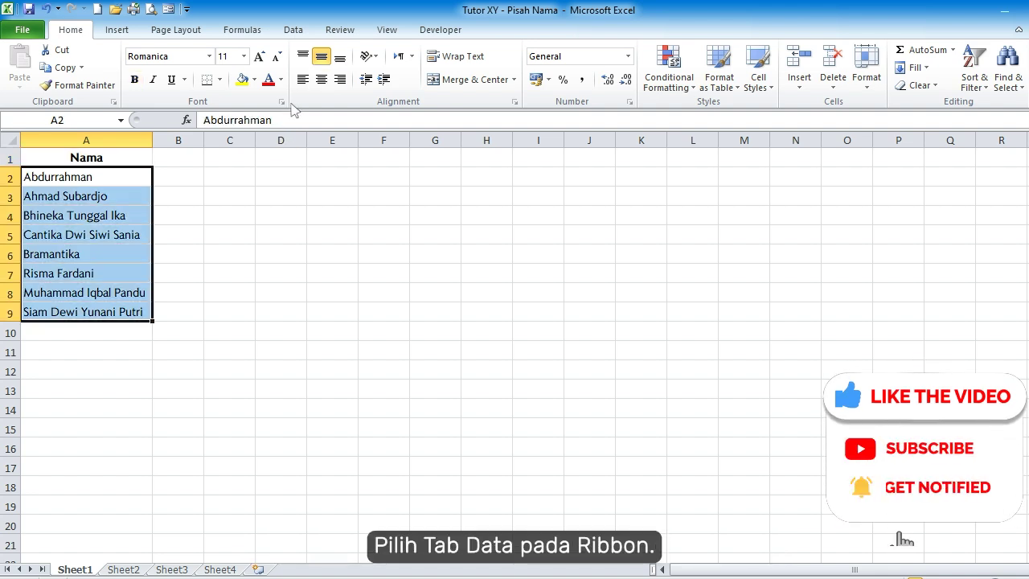
{"action": "left_click", "coordinate": [293, 29]}
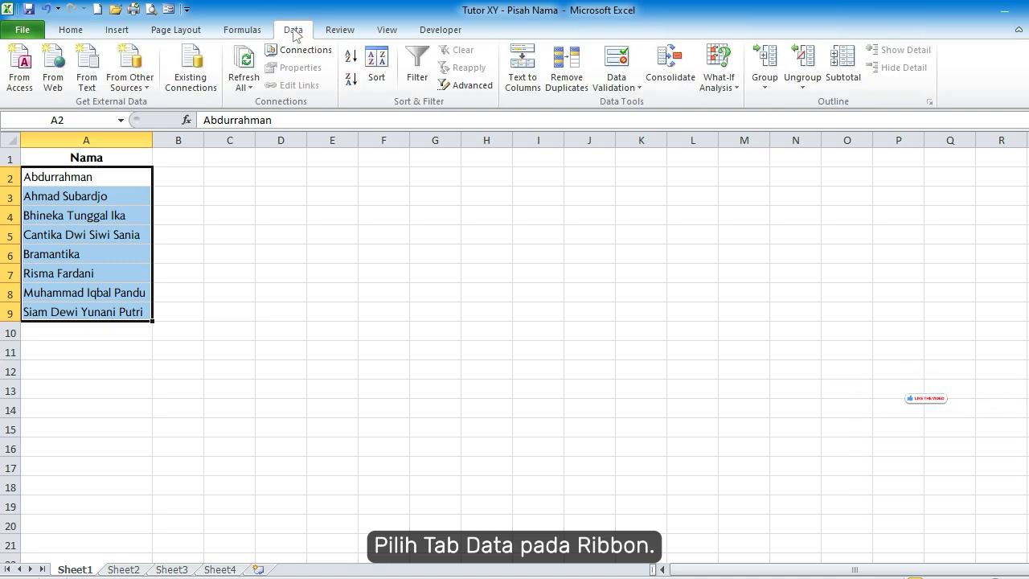
{"action": "left_click", "coordinate": [522, 62]}
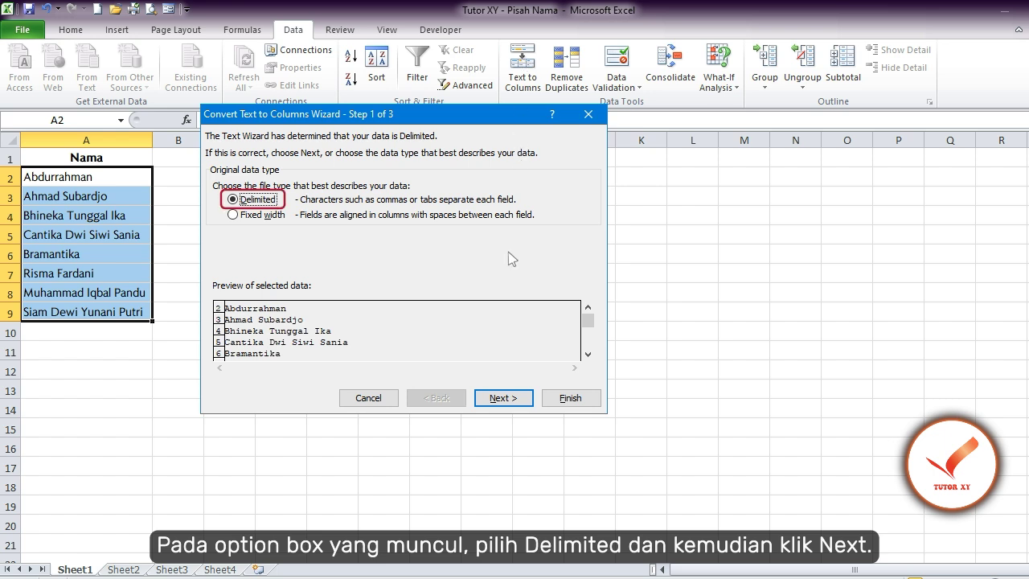
{"action": "left_click", "coordinate": [501, 398]}
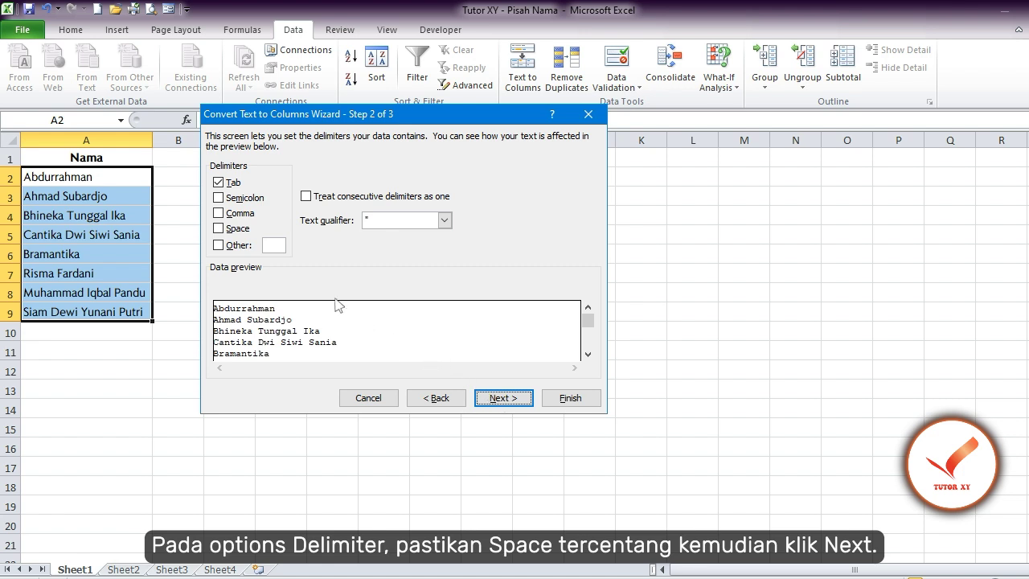
{"action": "left_click", "coordinate": [220, 229]}
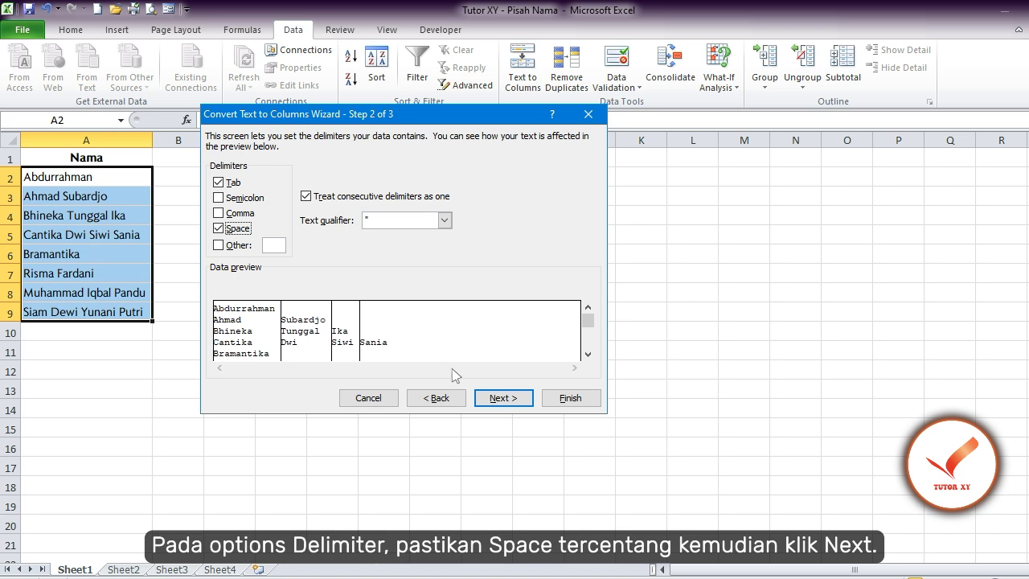
{"action": "left_click", "coordinate": [500, 399]}
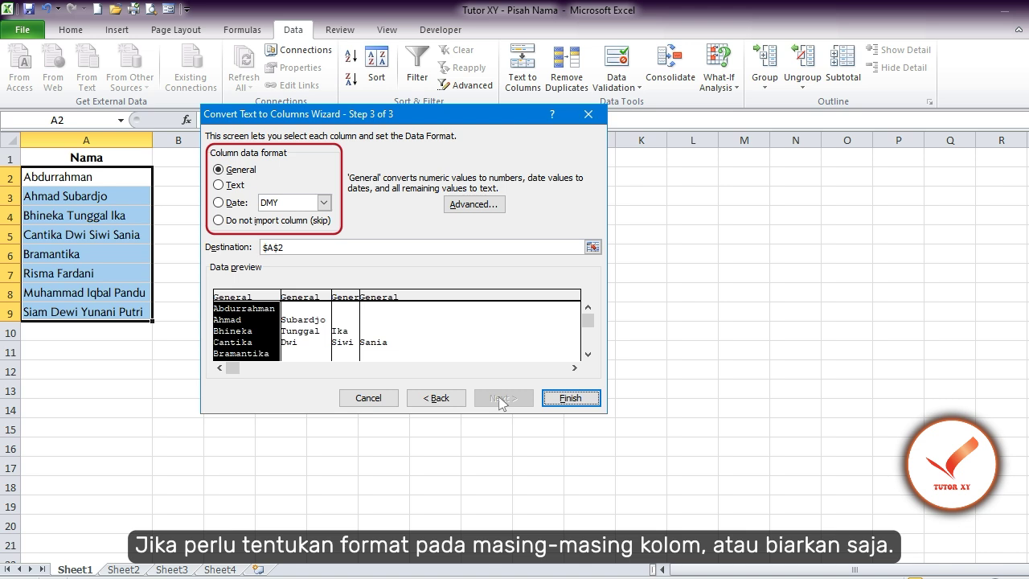
{"action": "left_click", "coordinate": [567, 396]}
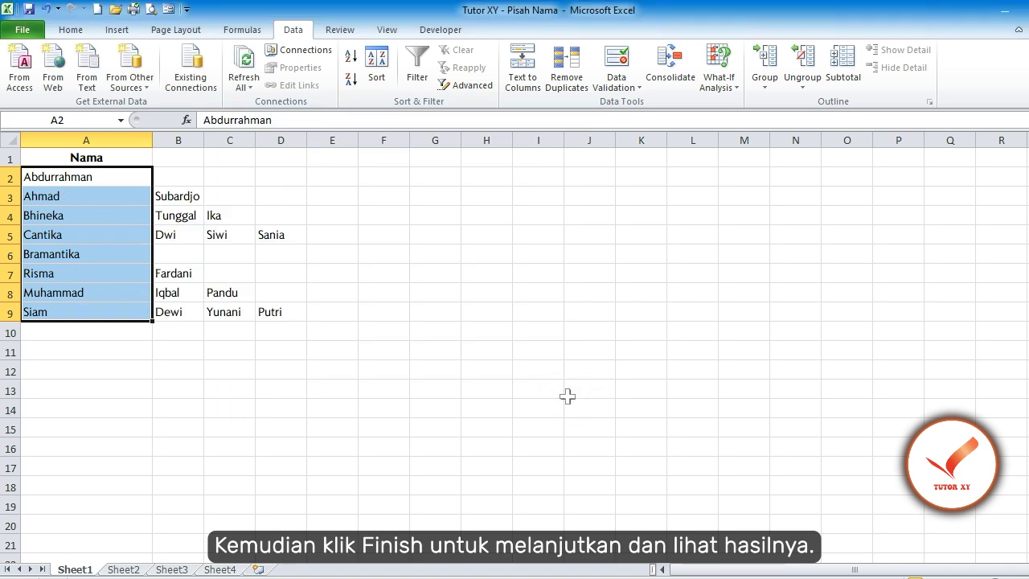
{"action": "key", "text": "ctrl+Home"}
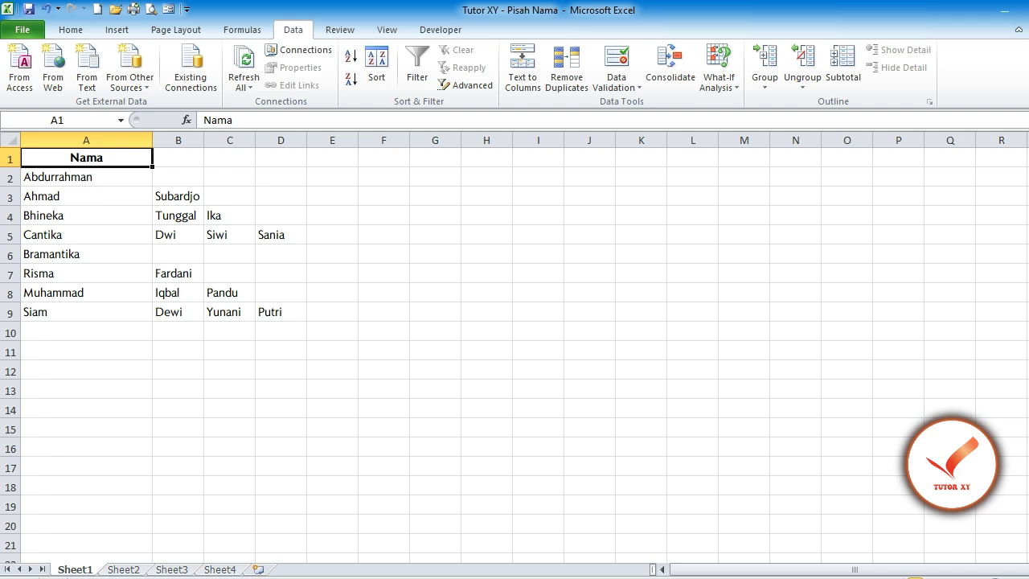
On Sheet2, enter the first-name formula =LEFT(A2;FIND(" ";A2;1)-1) in cell B2.
{"action": "key", "text": "ctrl+Page_Down"}
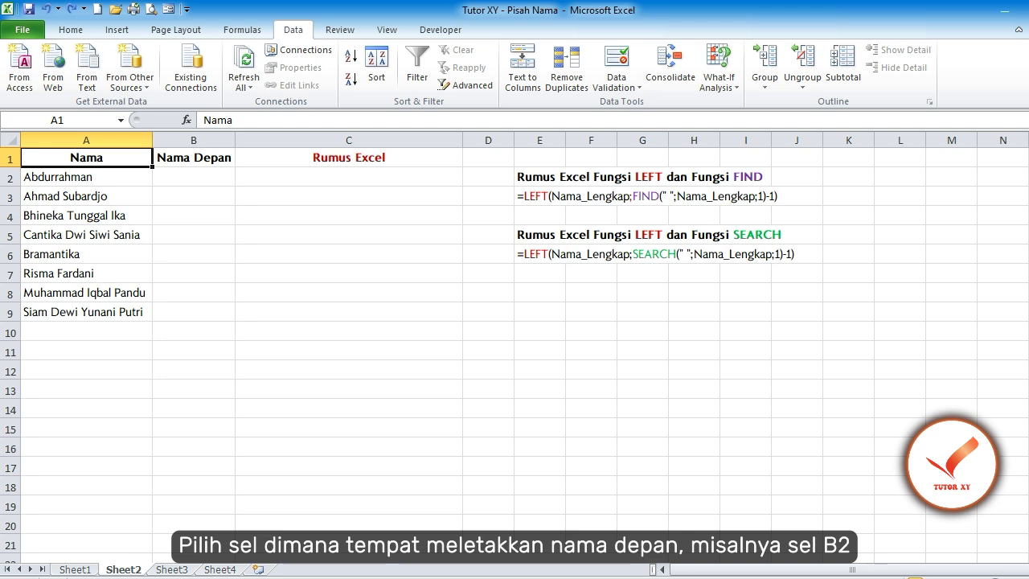
{"action": "left_click", "coordinate": [194, 177]}
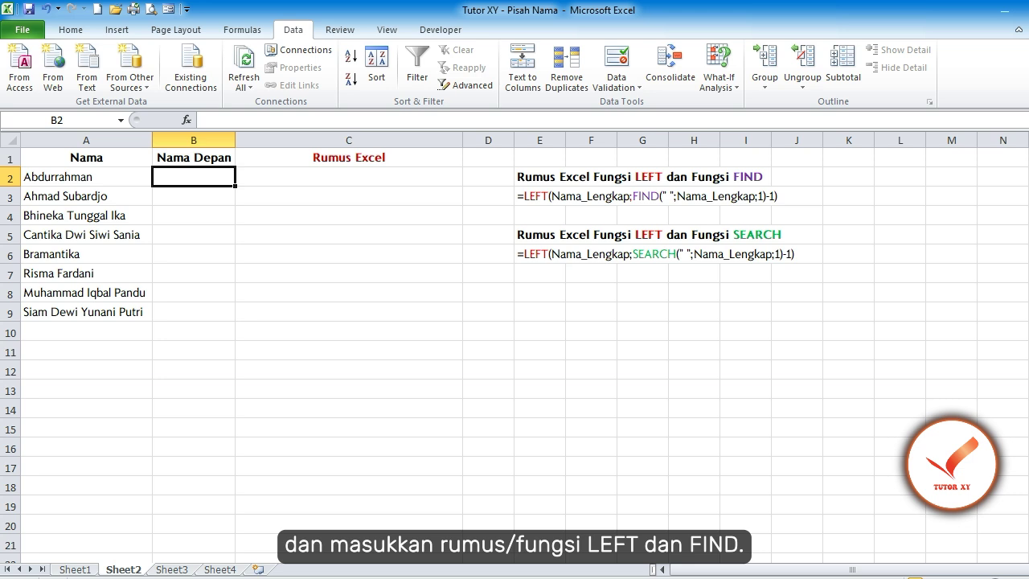
{"action": "type", "text": "=LEFT"}
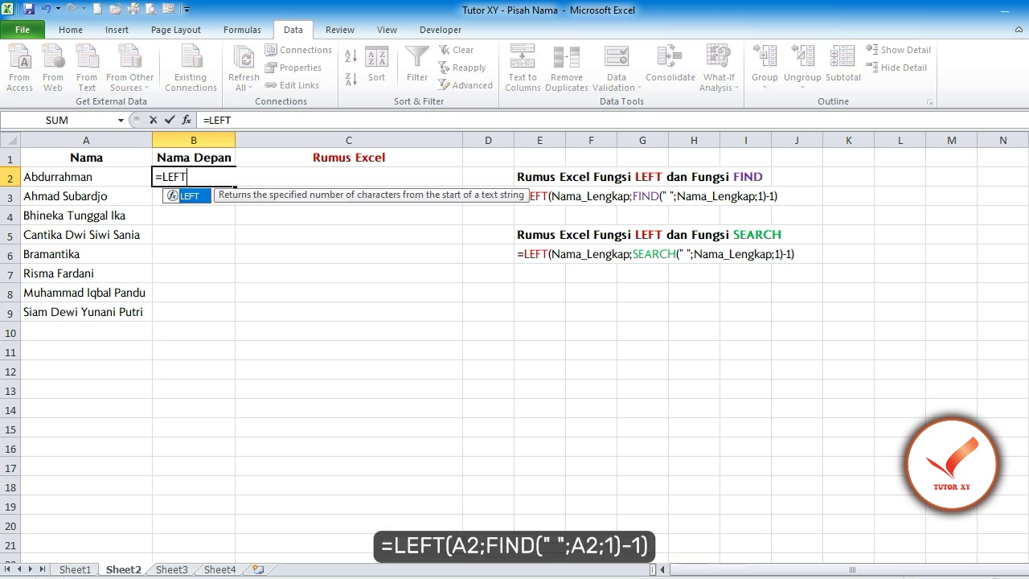
{"action": "type", "text": "("}
{"action": "key", "text": "Left"}
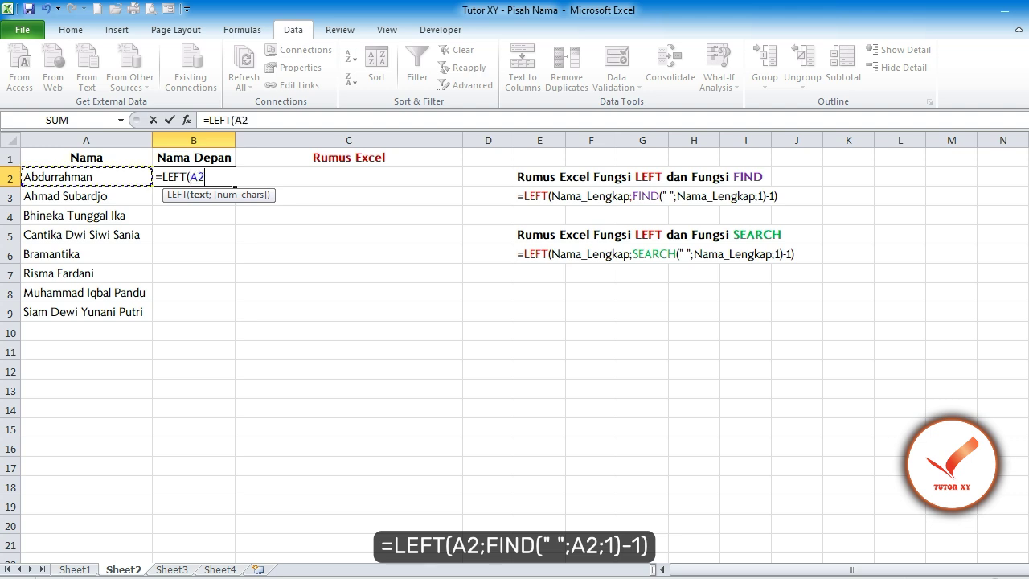
{"action": "type", "text": ";FIND"}
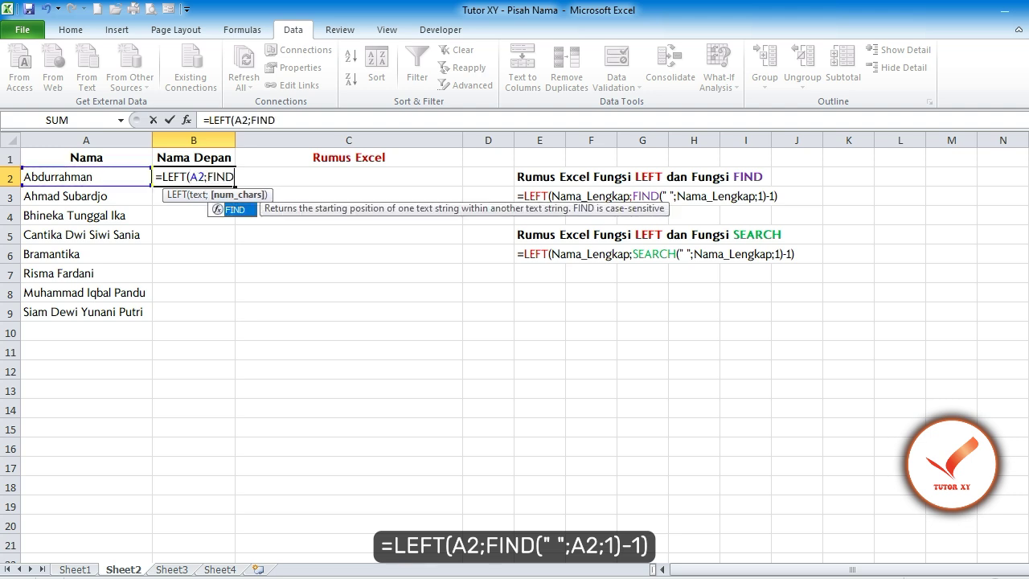
{"action": "type", "text": "(\""}
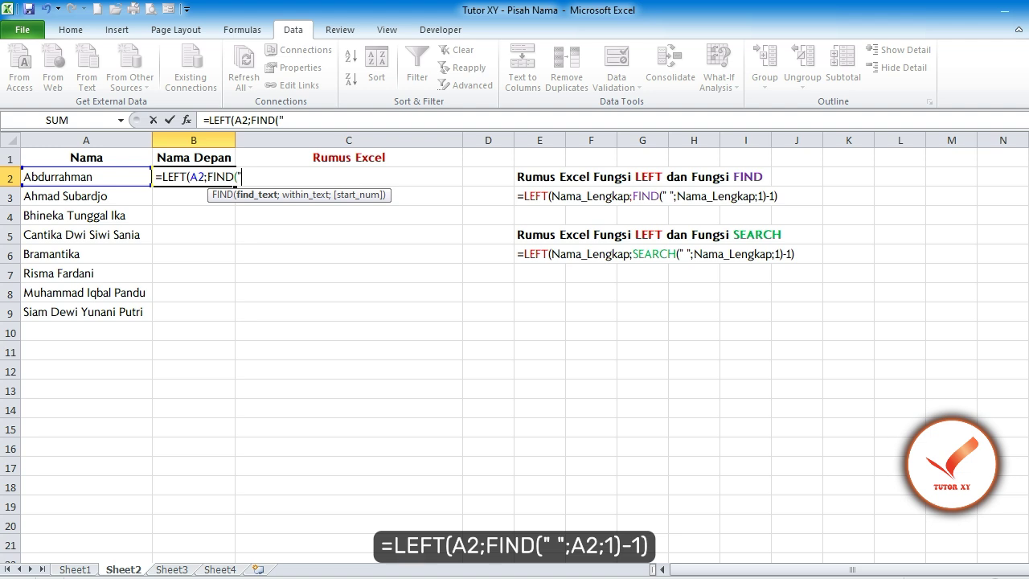
{"action": "type", "text": " \";"}
{"action": "key", "text": "Left"}
{"action": "type", "text": ";"}
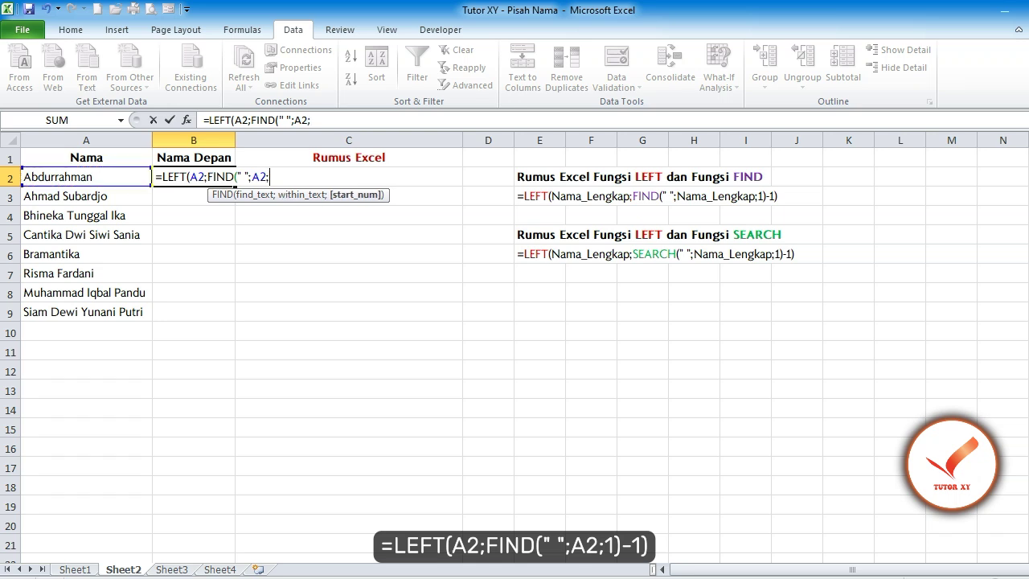
{"action": "type", "text": "1)-1"}
{"action": "type", "text": ")"}
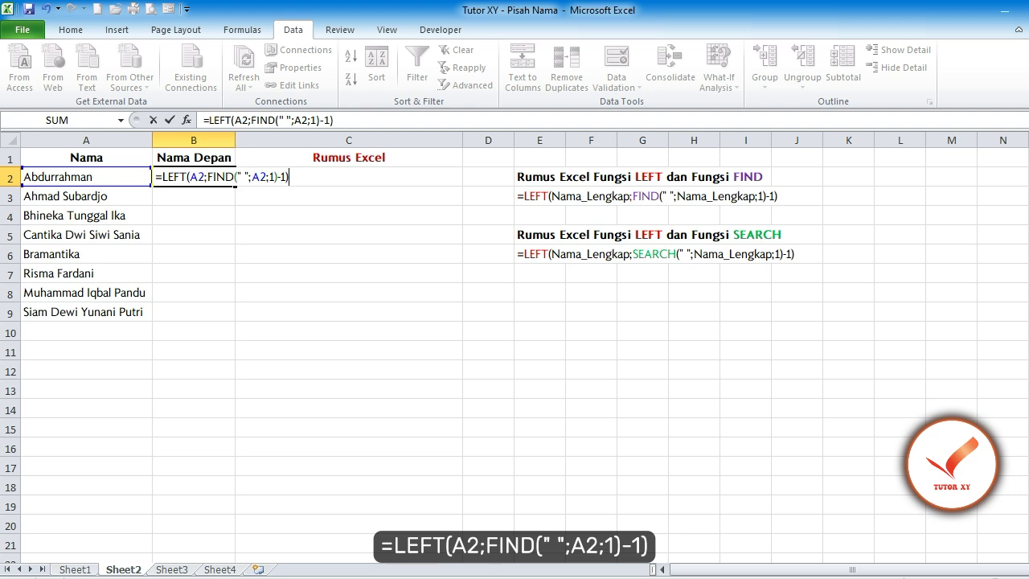
{"action": "key", "text": "Return"}
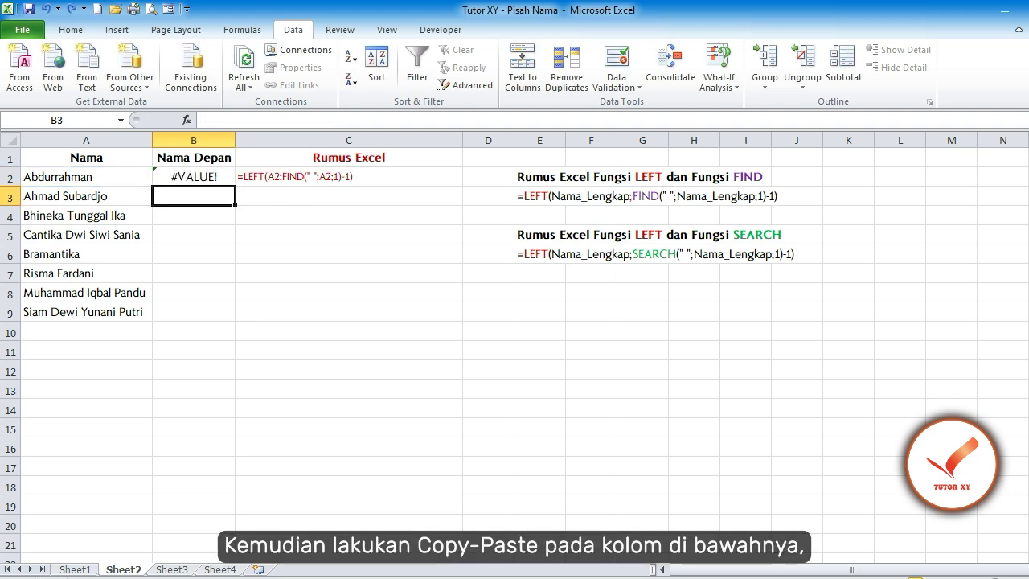
Copy the LEFT and FIND formula from B2 into cells B3:B5.
{"action": "left_click", "coordinate": [194, 177]}
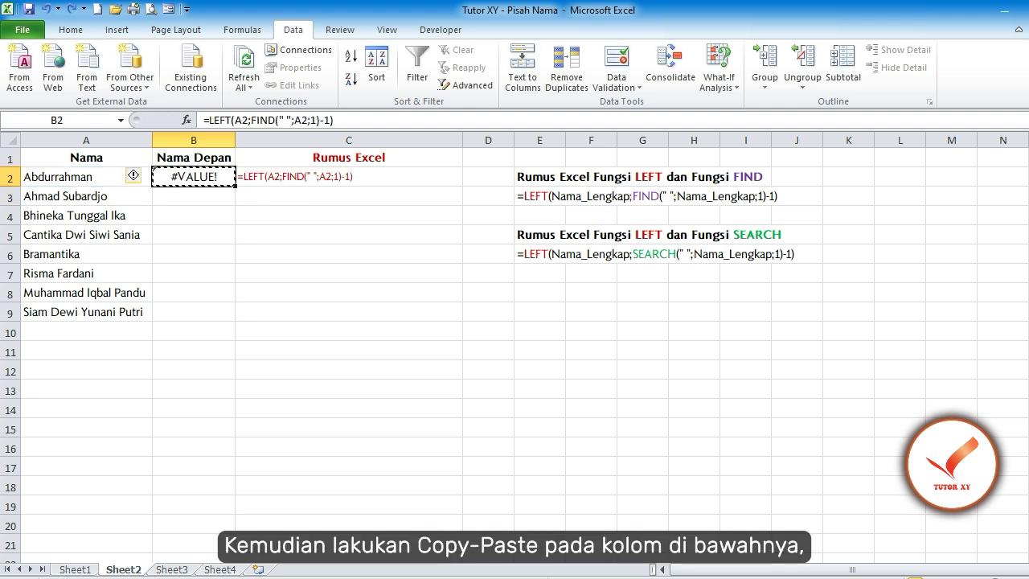
{"action": "left_click_drag", "start_coordinate": [194, 197], "coordinate": [194, 235]}
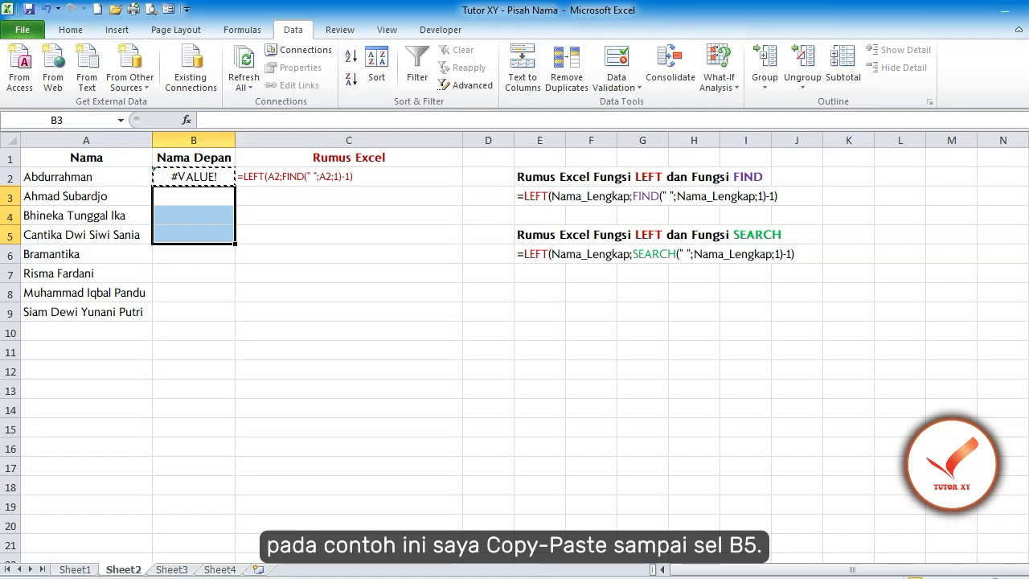
{"action": "key", "text": "ctrl+v"}
{"action": "key", "text": "Escape"}
Enter the first-name formula =LEFT(A6;SEARCH(" ";A6;1)-1) in cell B6.
{"action": "left_click", "coordinate": [194, 254]}
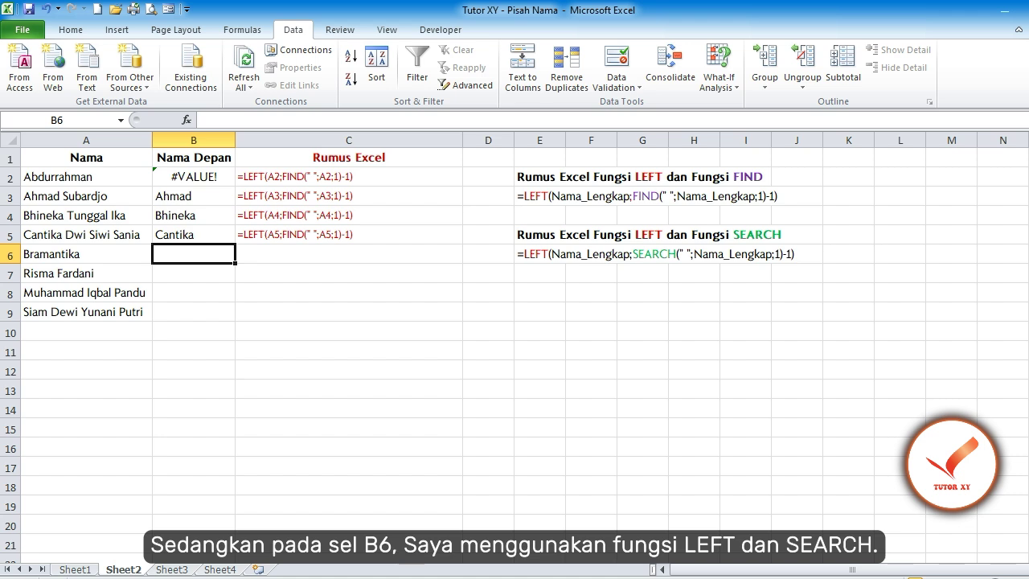
{"action": "type", "text": "="}
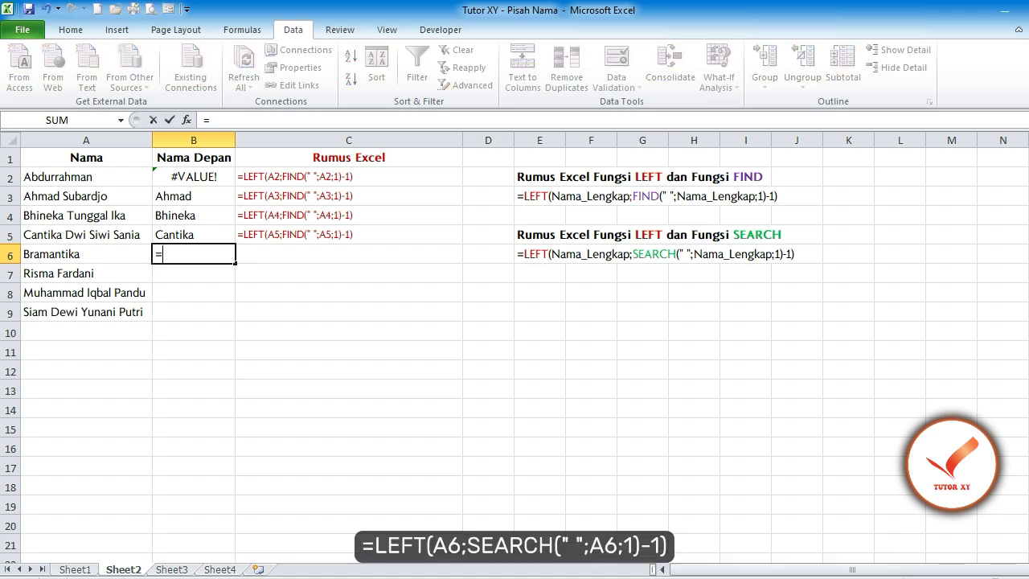
{"action": "type", "text": "LEFT("}
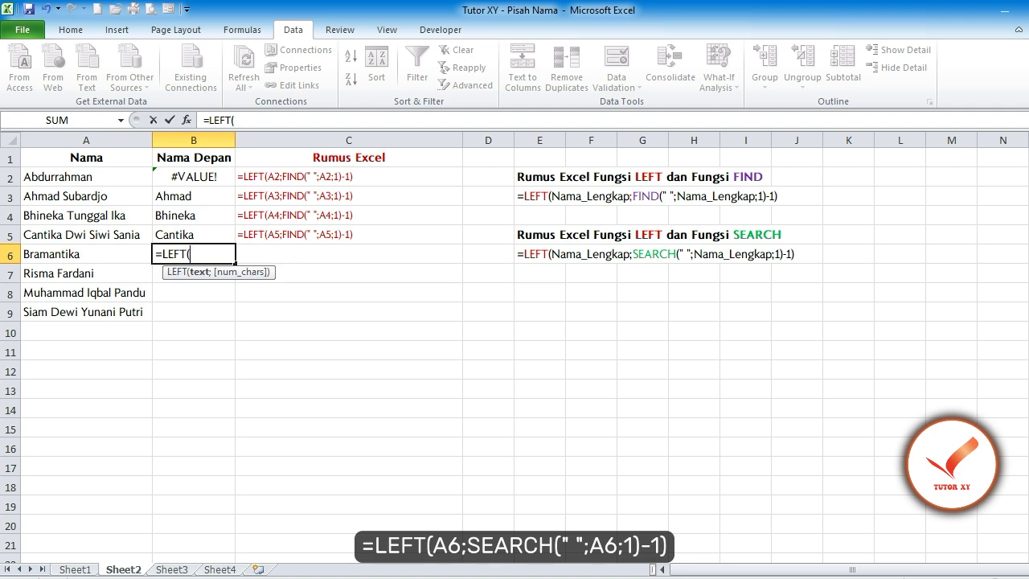
{"action": "key", "text": "Left"}
{"action": "type", "text": ";"}
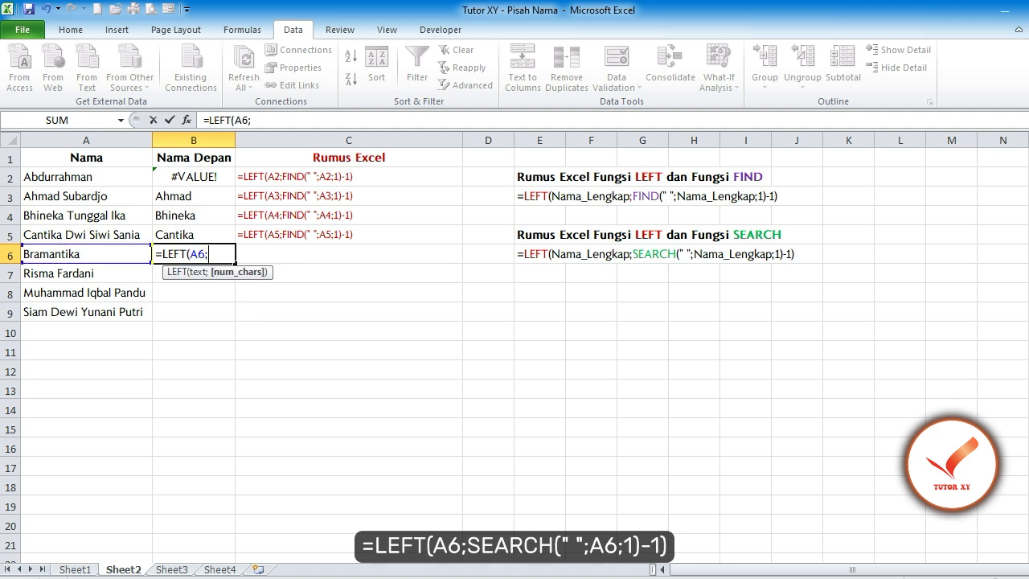
{"action": "type", "text": "SEARCH("}
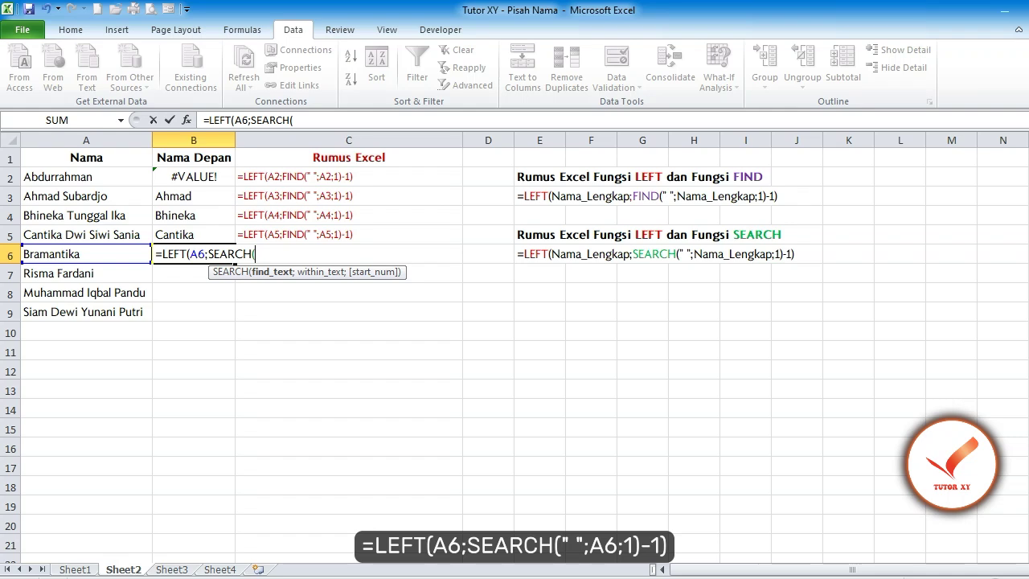
{"action": "type", "text": "\" \";A6;"}
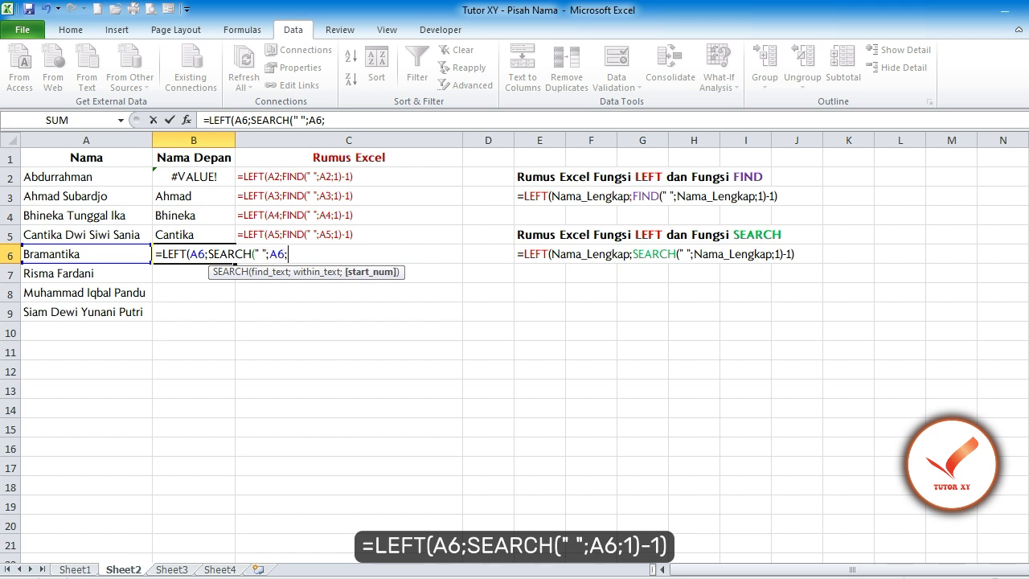
{"action": "type", "text": "1)-1"}
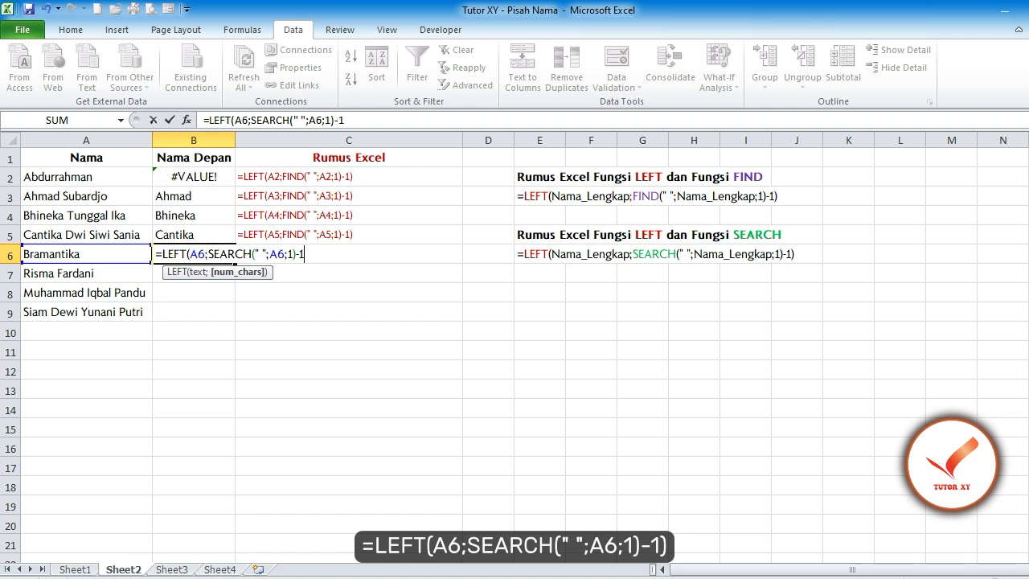
{"action": "type", "text": ")"}
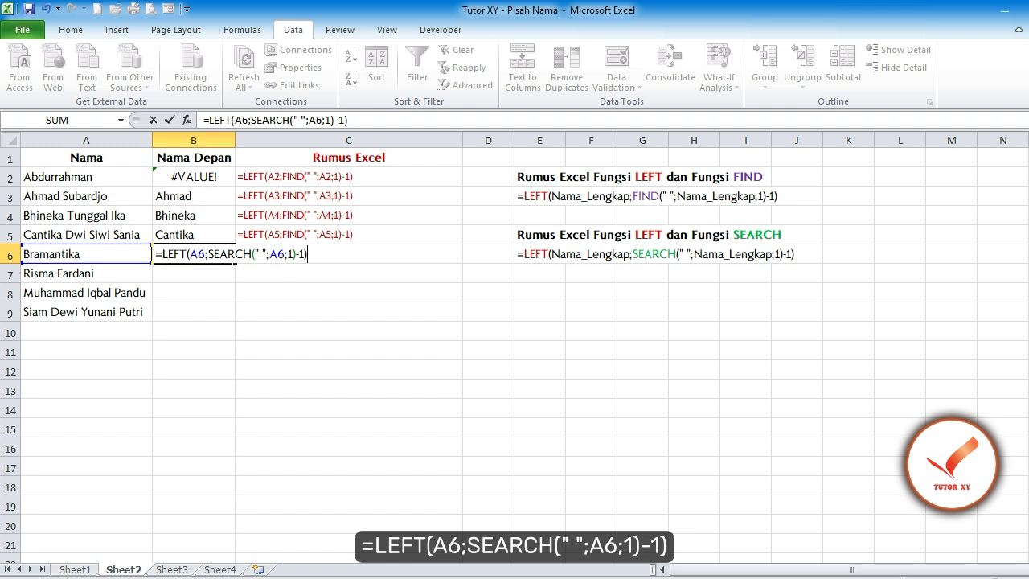
{"action": "key", "text": "Return"}
Copy the LEFT and SEARCH formula from B6 into cells B7:B9.
{"action": "left_click", "coordinate": [193, 254]}
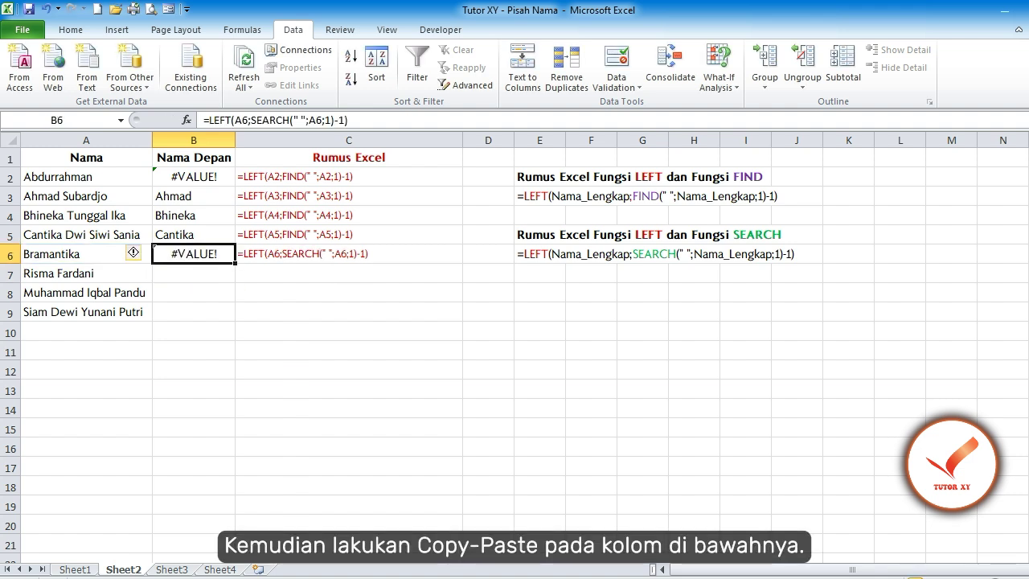
{"action": "left_click_drag", "start_coordinate": [193, 273], "coordinate": [193, 312]}
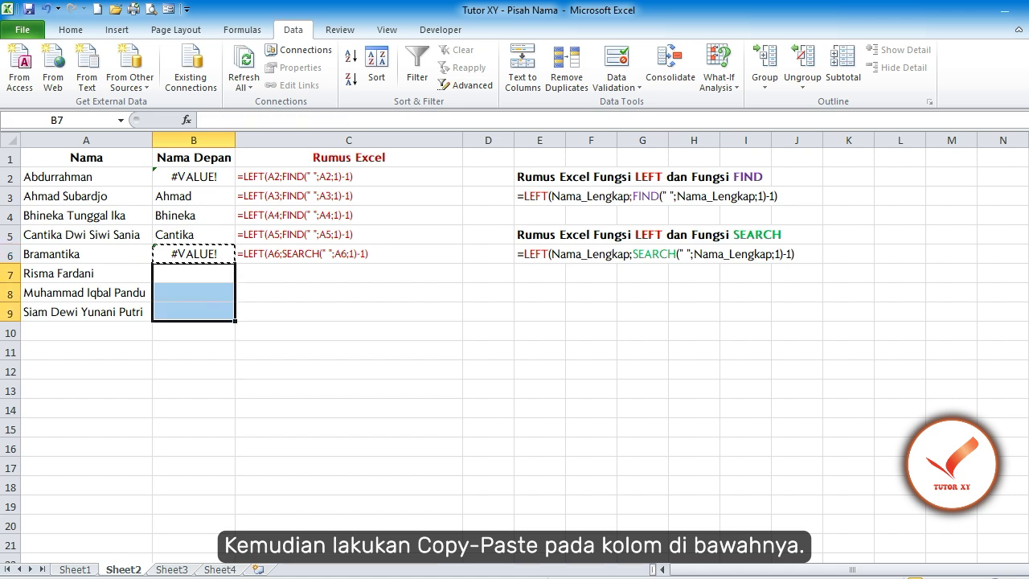
{"action": "type", "text": "Risma Muhammad Siam"}
{"action": "key", "text": "Escape"}
Copy the list of full names in A2:A9 and paste it below, starting at cell A11.
{"action": "key", "text": "ctrl+Home"}
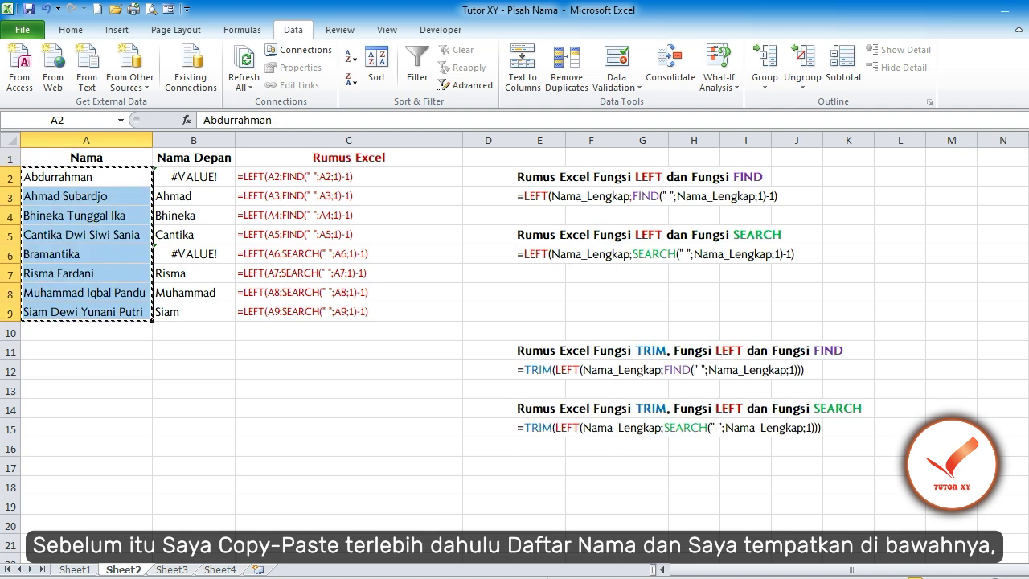
{"action": "left_click", "coordinate": [86, 351]}
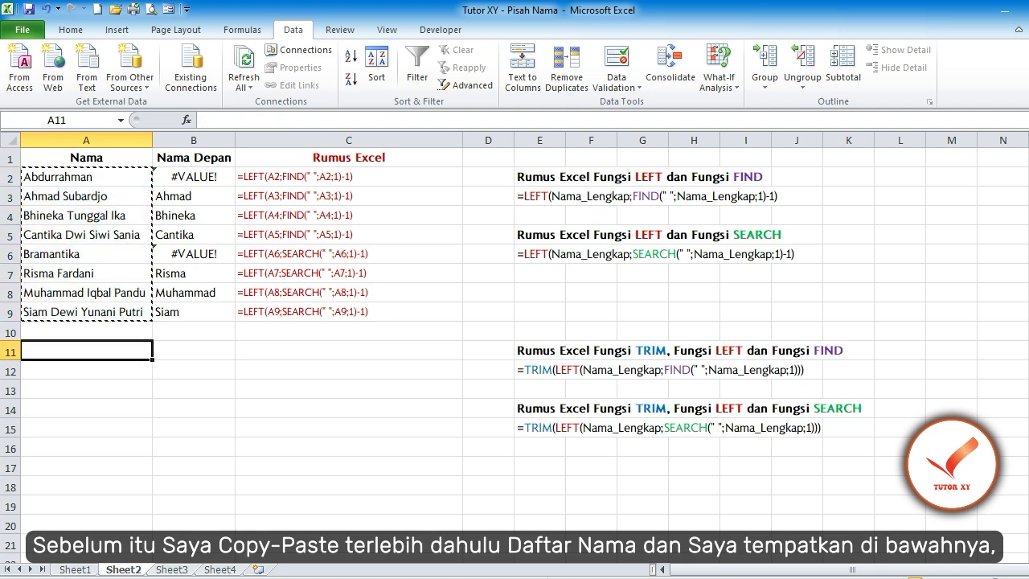
{"action": "type", "text": "Abdurrahman Ahmad Subardjo Bhineka Tunggal Ika Cantika Dwi Siwi Sania Bramantika Risma Fardani Muhammad Iqbal Pandu Siam Dewi Yunani Putri"}
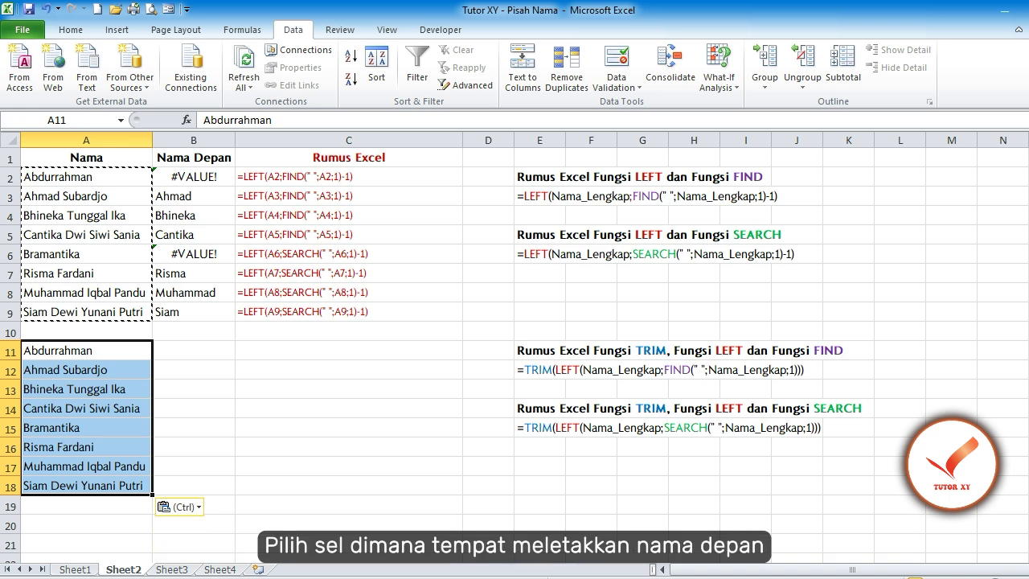
{"action": "key", "text": "Escape"}
Enter the first-name formula =TRIM(LEFT(A11;FIND(" ";A11;1))) in cell B11.
{"action": "left_click", "coordinate": [194, 350]}
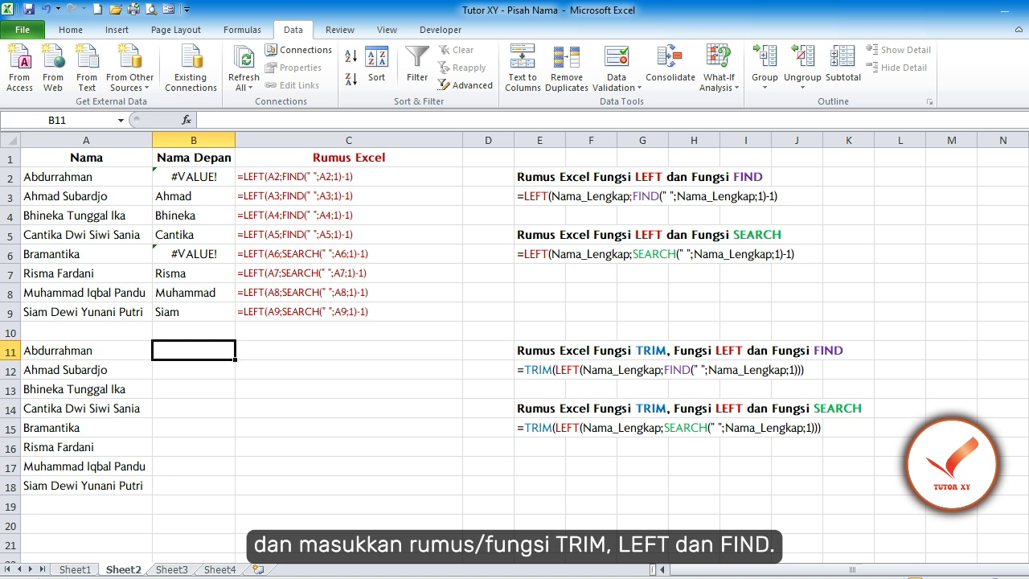
{"action": "type", "text": "="}
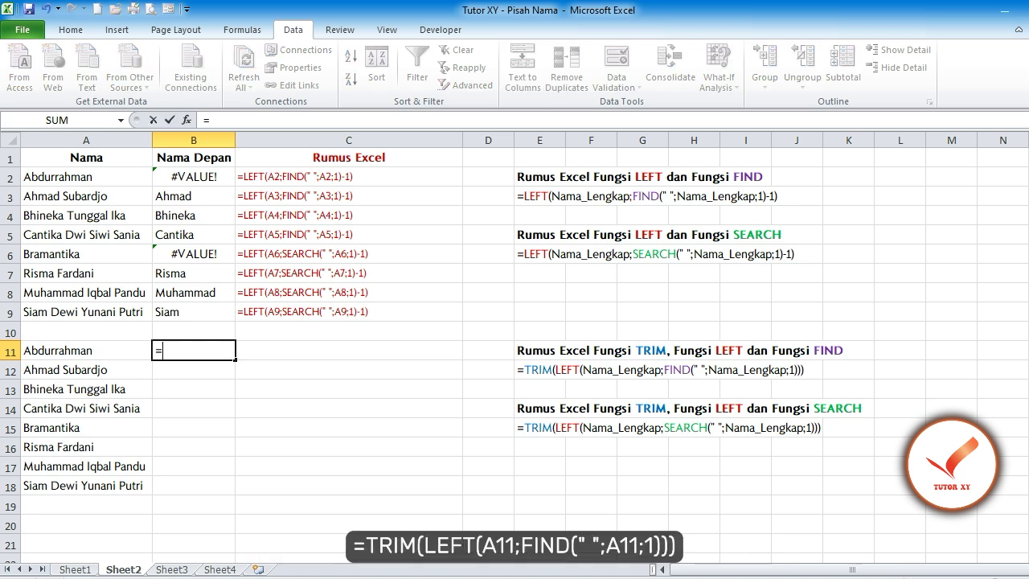
{"action": "type", "text": "TRIM(LEFT"}
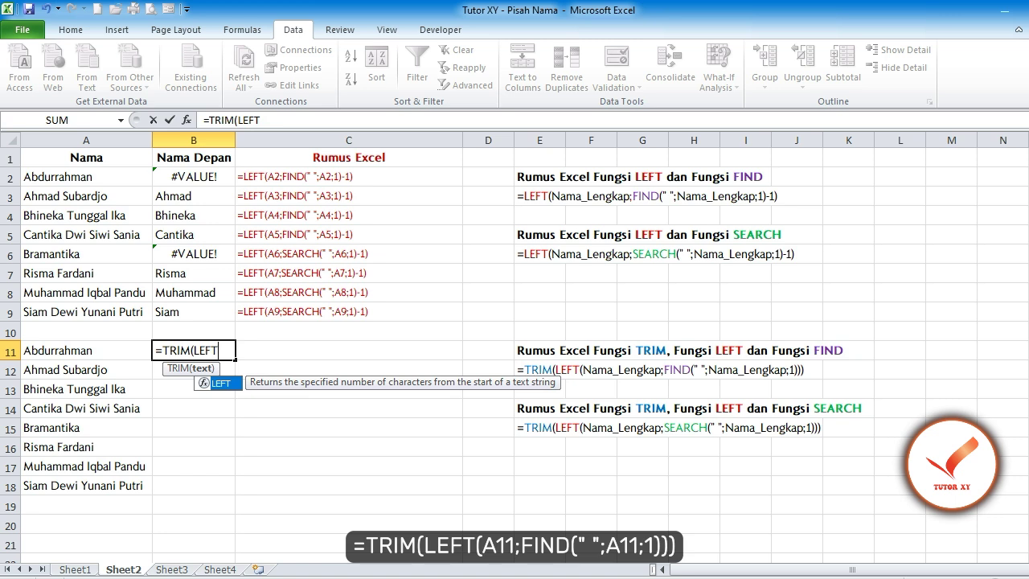
{"action": "type", "text": "("}
{"action": "key", "text": "Left"}
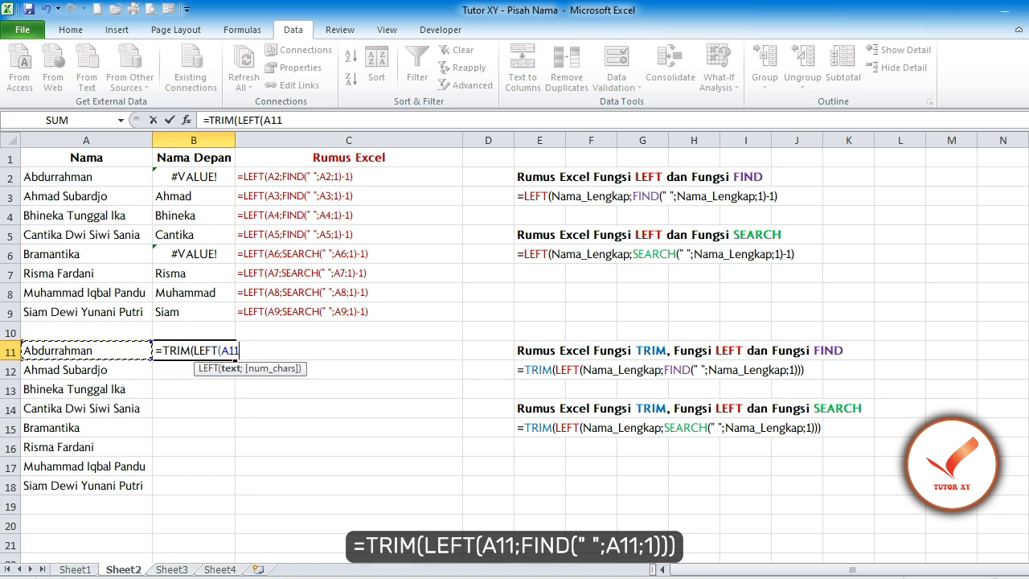
{"action": "type", "text": ";FIND"}
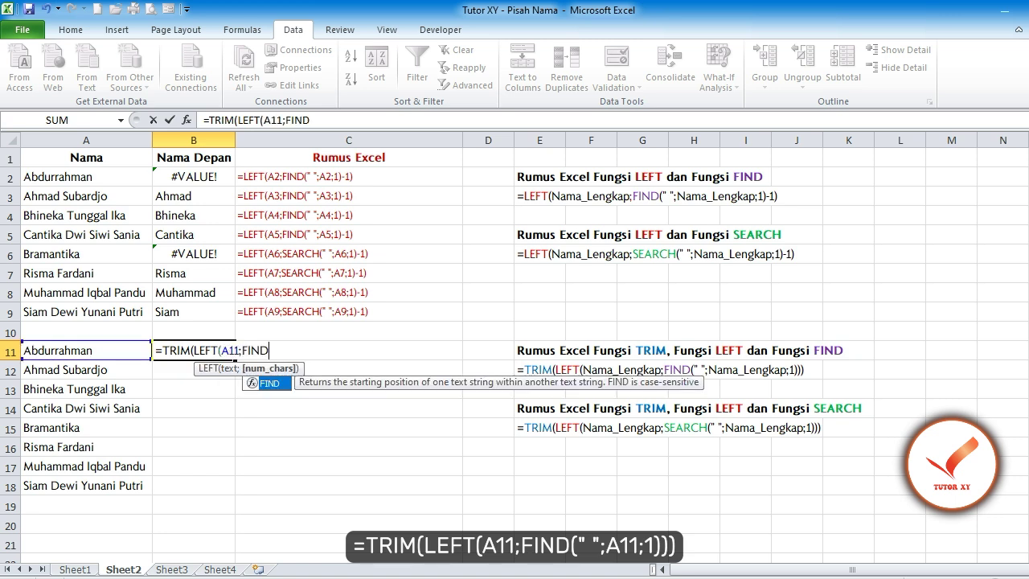
{"action": "type", "text": "(\""}
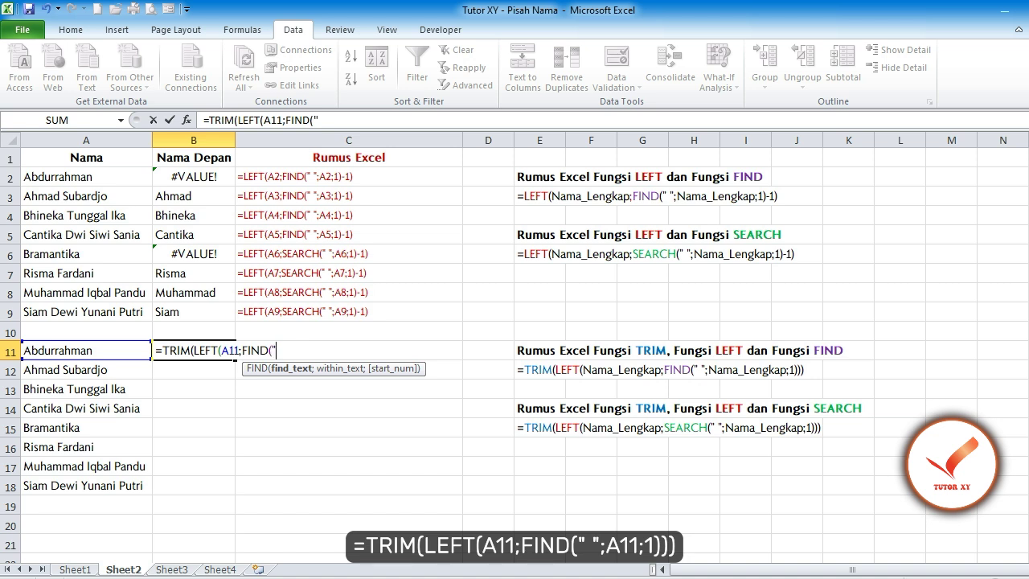
{"action": "type", "text": " \";"}
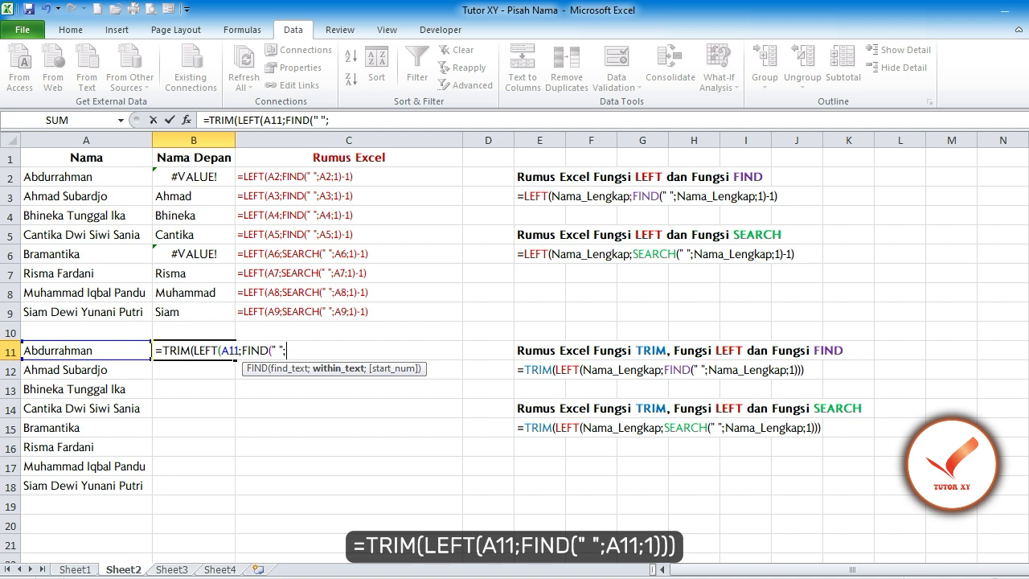
{"action": "key", "text": "Left"}
{"action": "type", "text": ";1"}
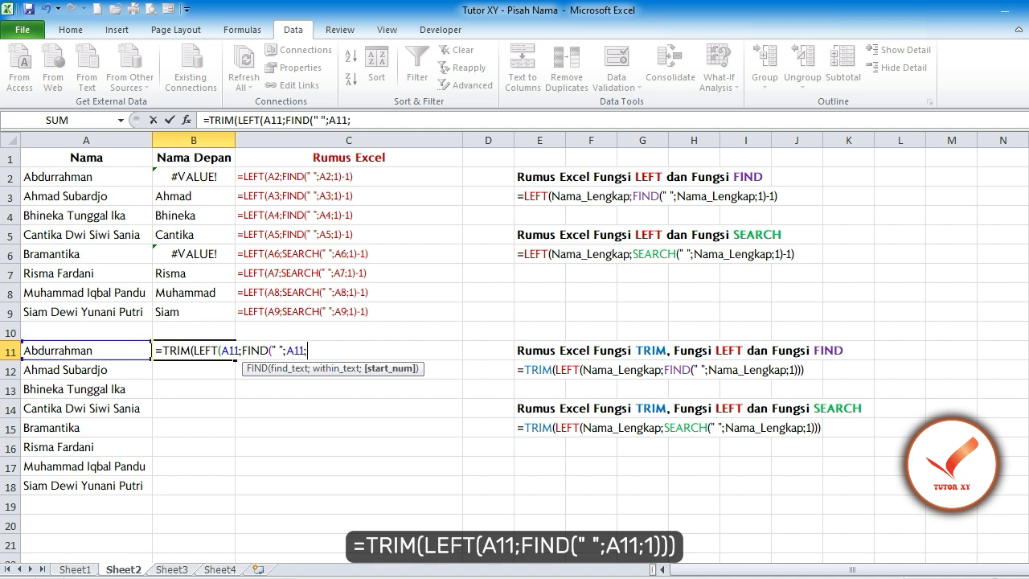
{"action": "type", "text": ")"}
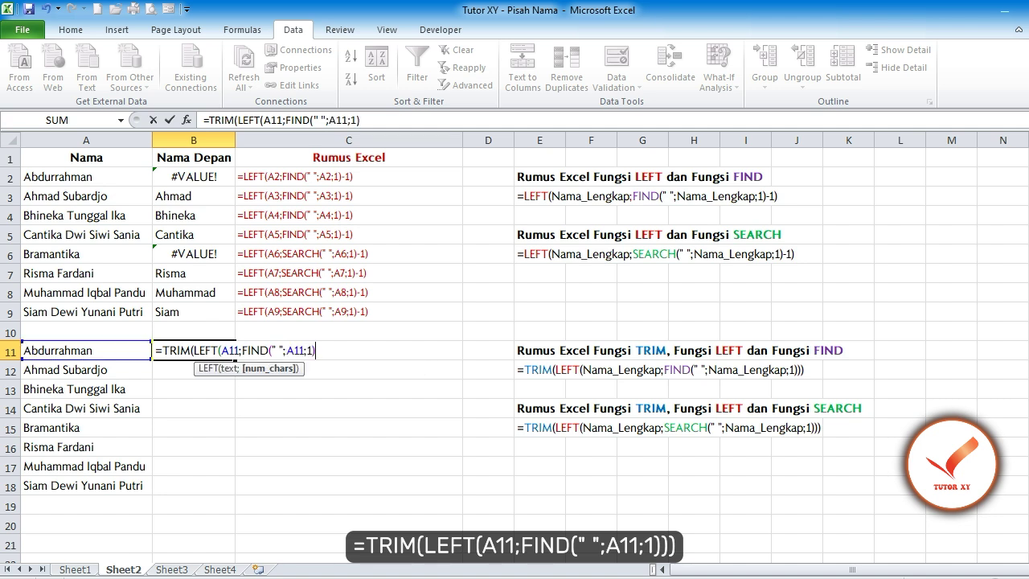
{"action": "type", "text": "))"}
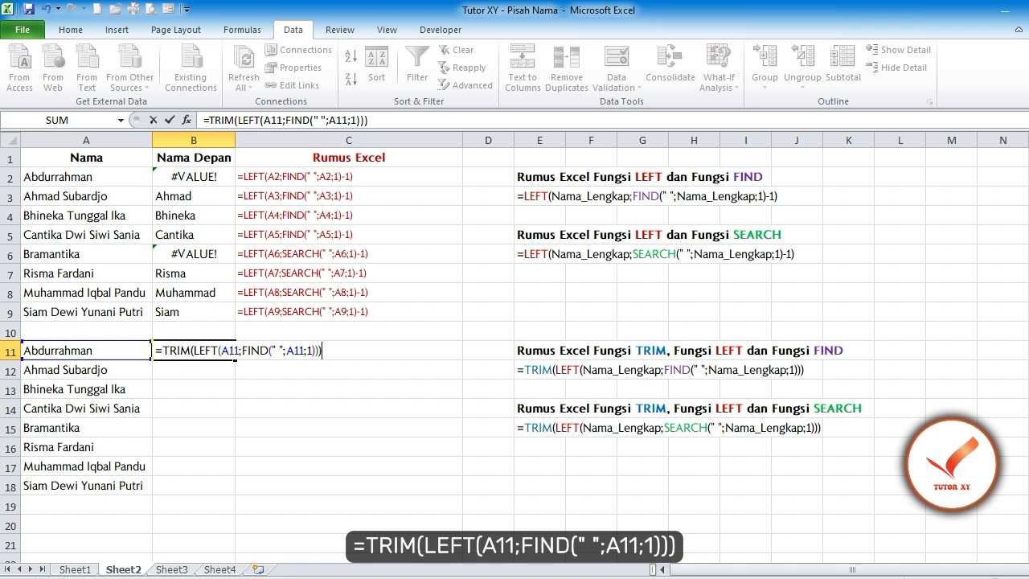
{"action": "key", "text": "Return"}
Copy the TRIM, LEFT and FIND formula from B11 into cells B12:B14.
{"action": "left_click", "coordinate": [194, 350]}
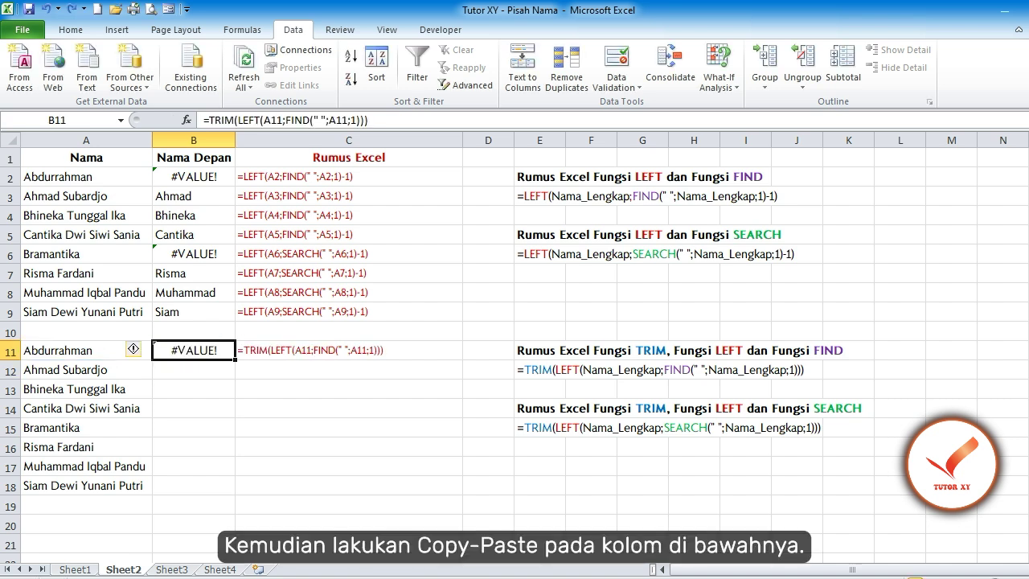
{"action": "left_click_drag", "start_coordinate": [194, 370], "coordinate": [194, 408]}
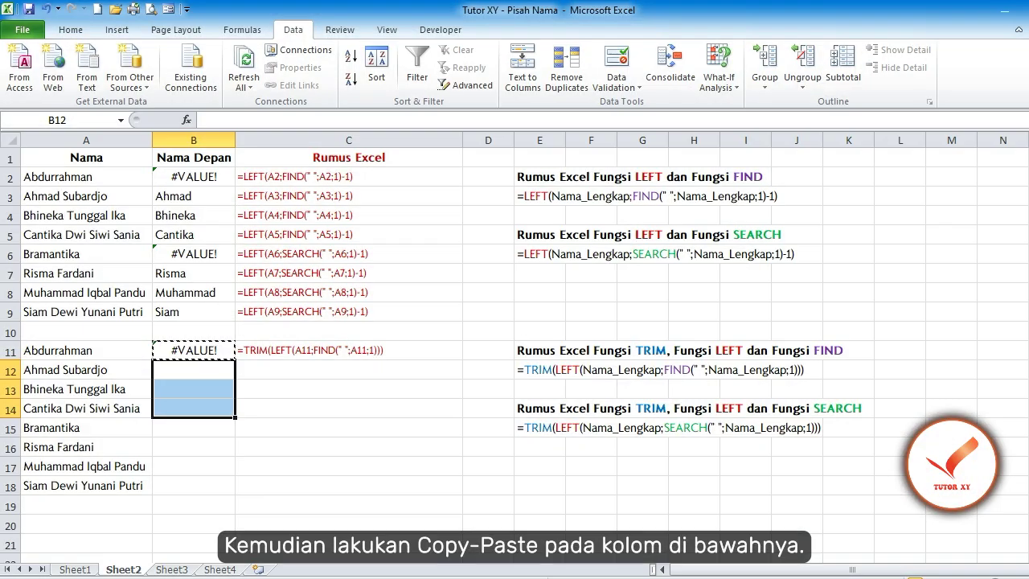
{"action": "key", "text": "ctrl+v"}
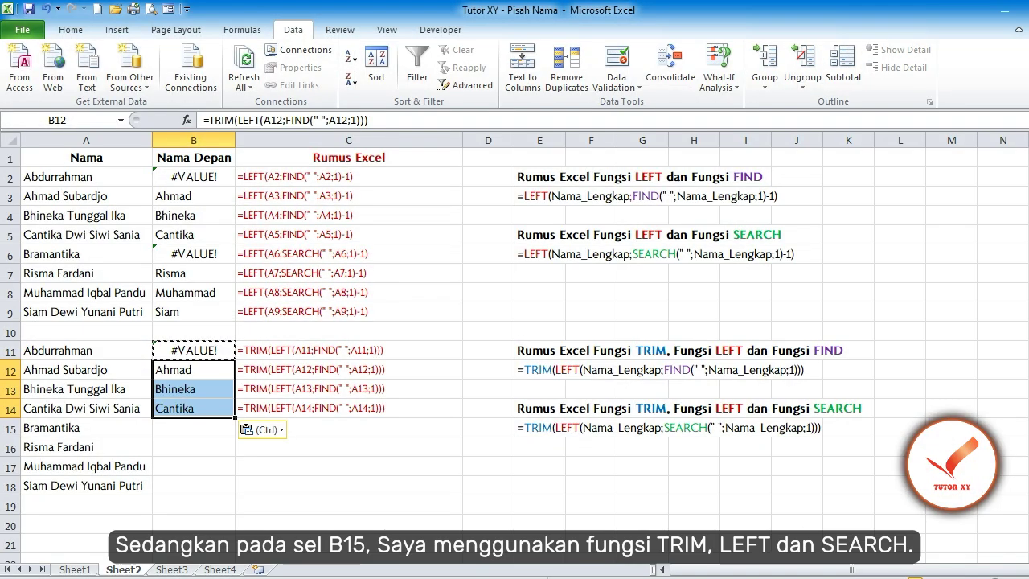
{"action": "key", "text": "Escape"}
Enter the first-name formula =TRIM(LEFT(A15;SEARCH(" ";A15;1))) in cell B15.
{"action": "left_click", "coordinate": [194, 428]}
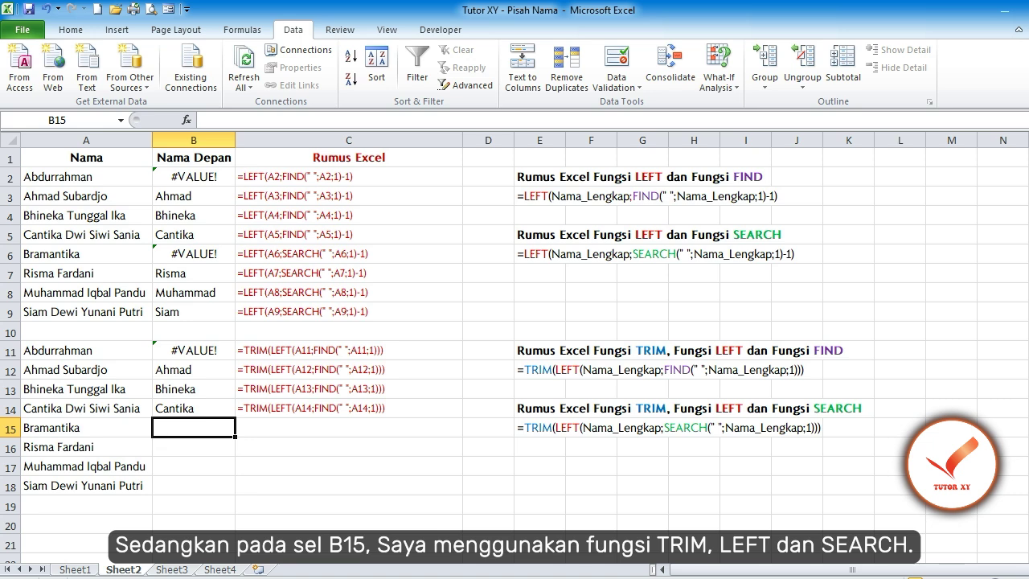
{"action": "type", "text": "="}
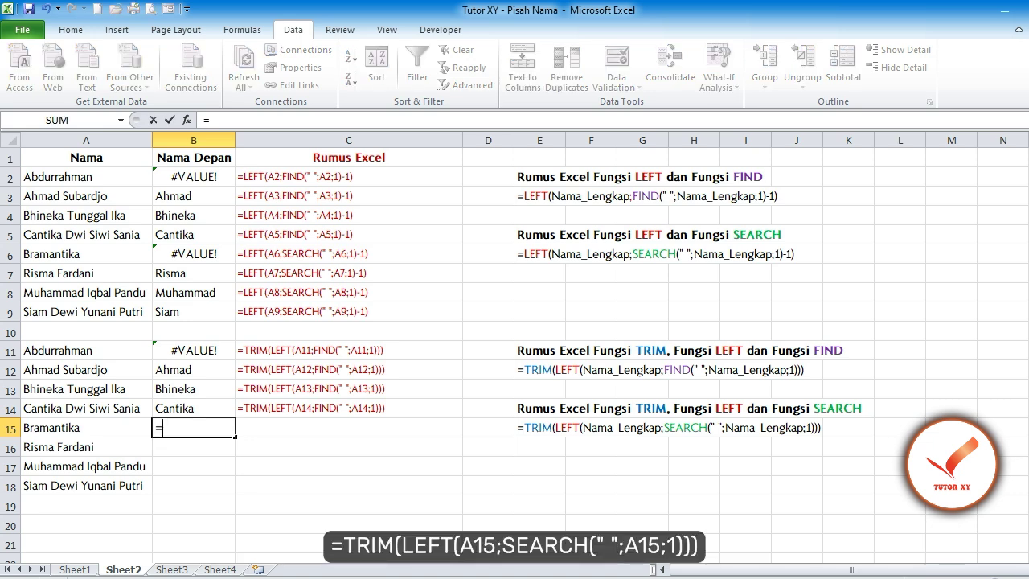
{"action": "type", "text": "TRIM(LEFT"}
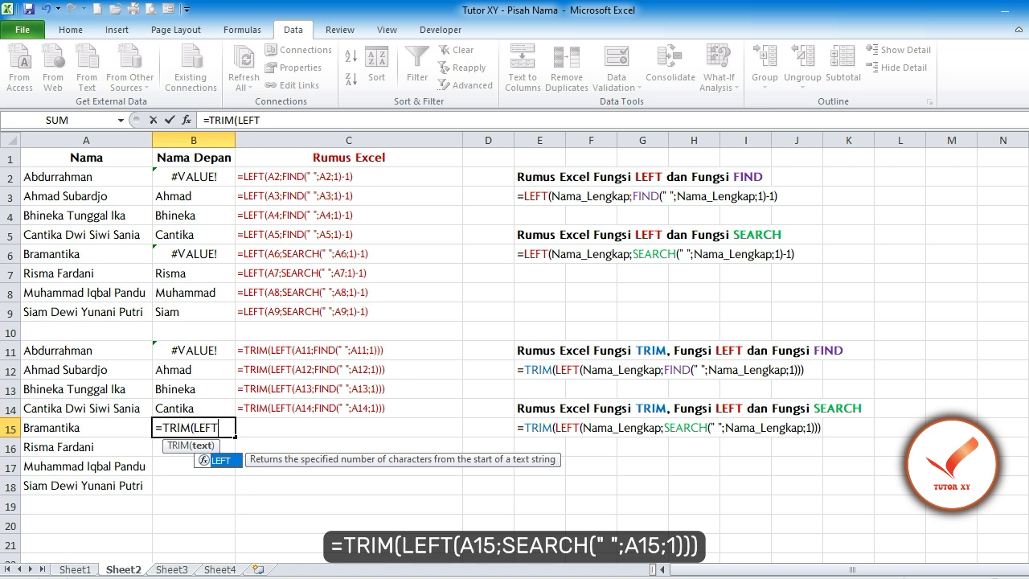
{"action": "type", "text": "("}
{"action": "key", "text": "Left"}
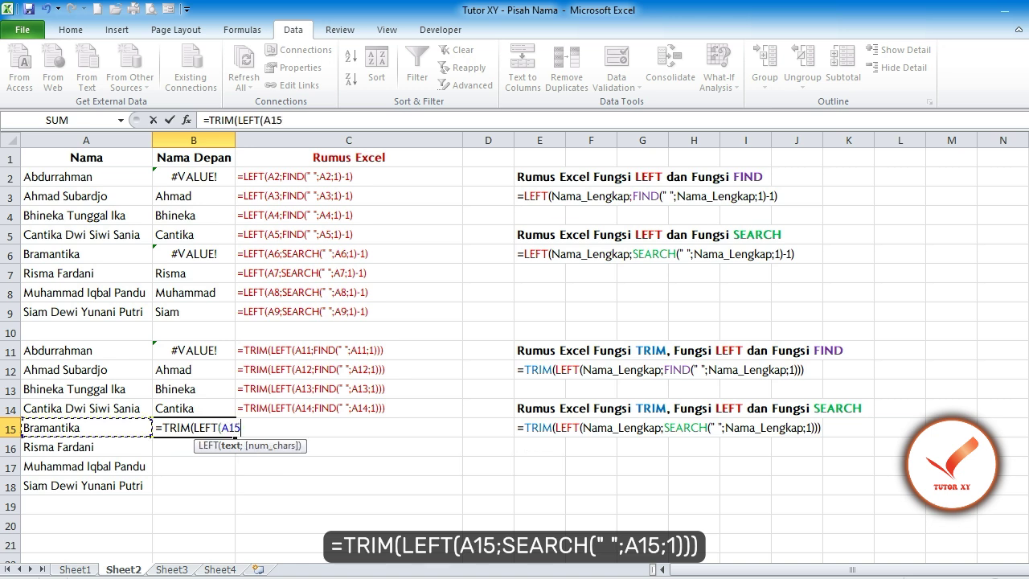
{"action": "type", "text": ";SEARCH"}
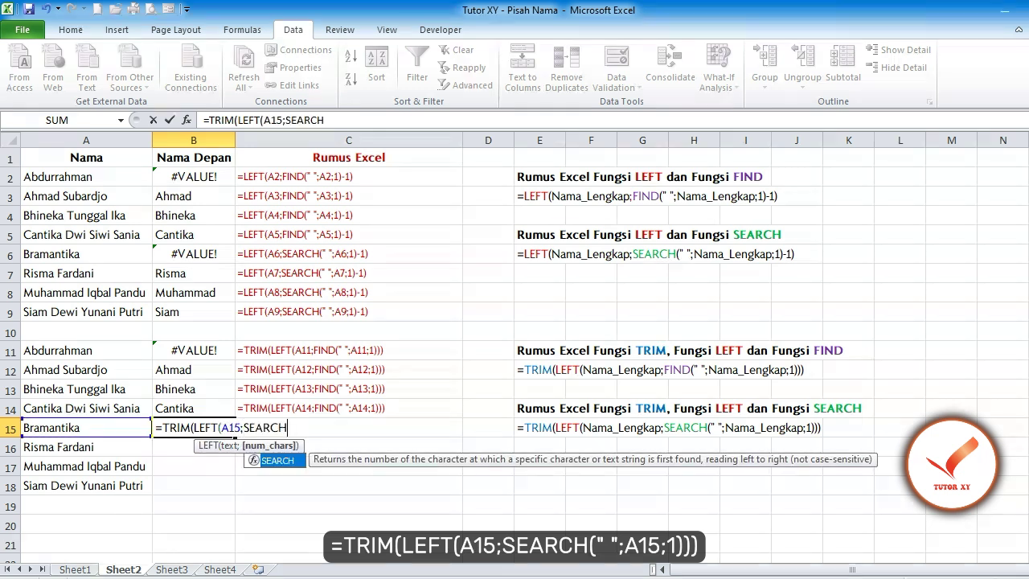
{"action": "type", "text": "(\""}
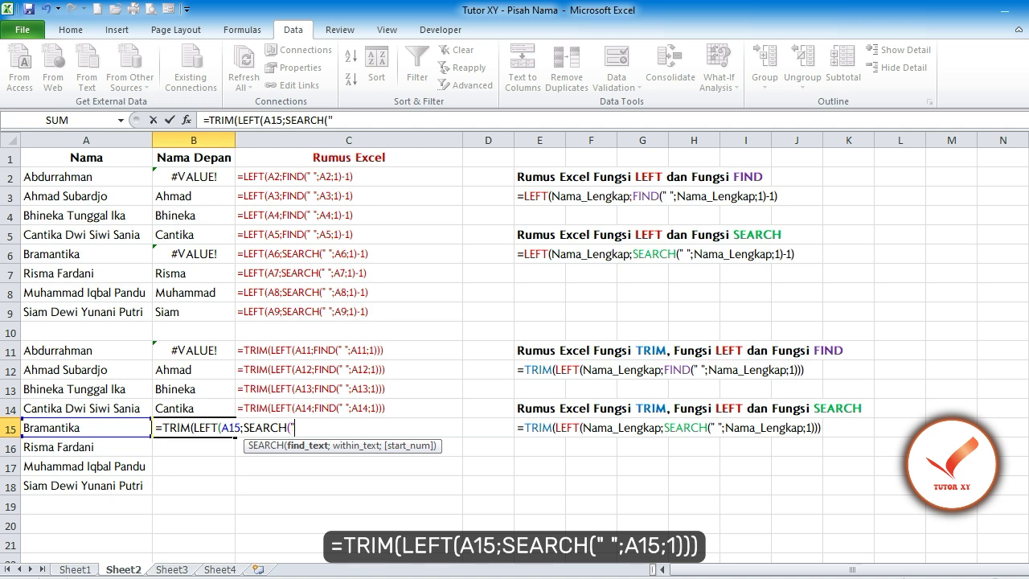
{"action": "type", "text": " \";"}
{"action": "key", "text": "Left"}
{"action": "type", "text": ";"}
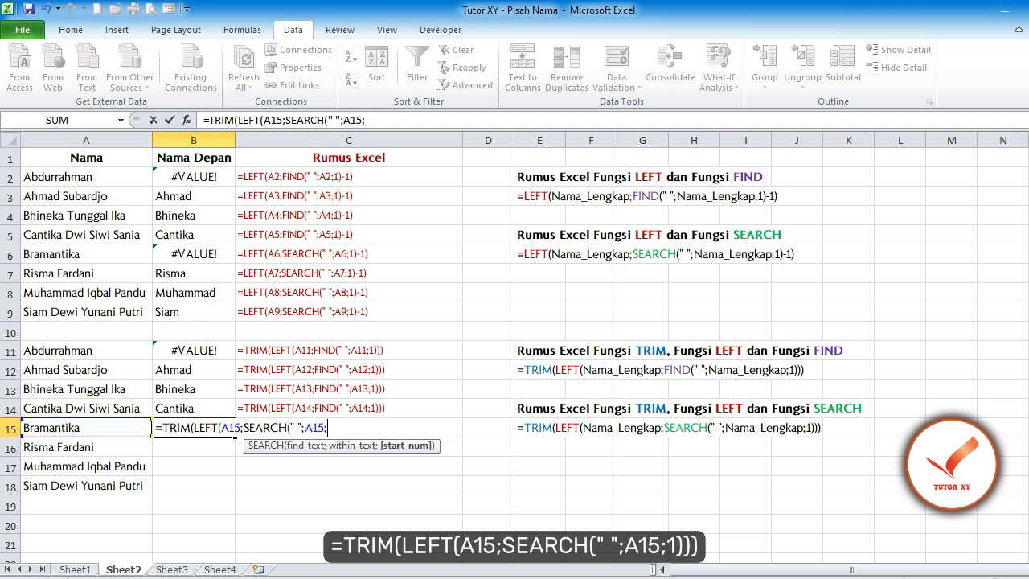
{"action": "type", "text": "1)"}
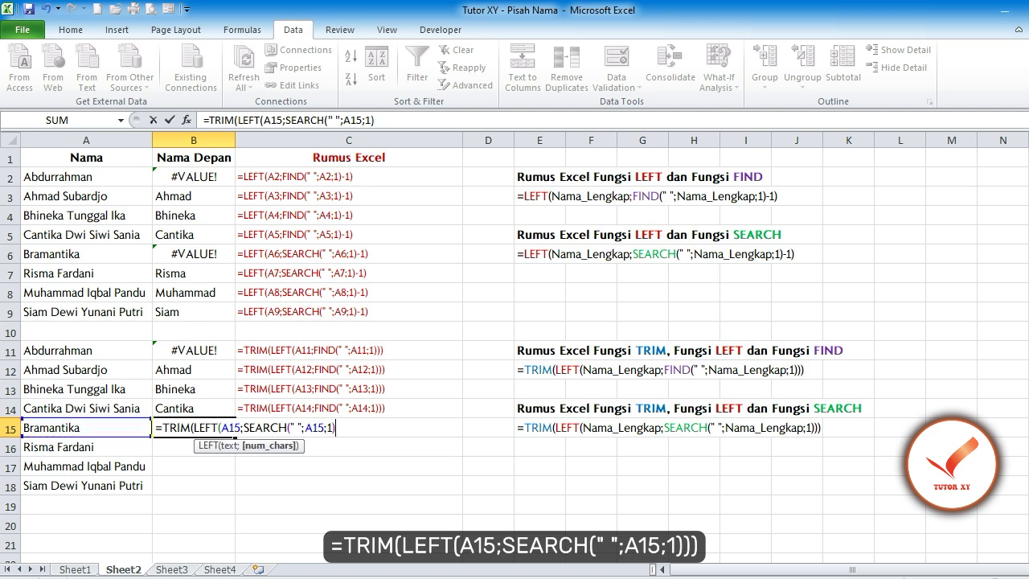
{"action": "type", "text": "))"}
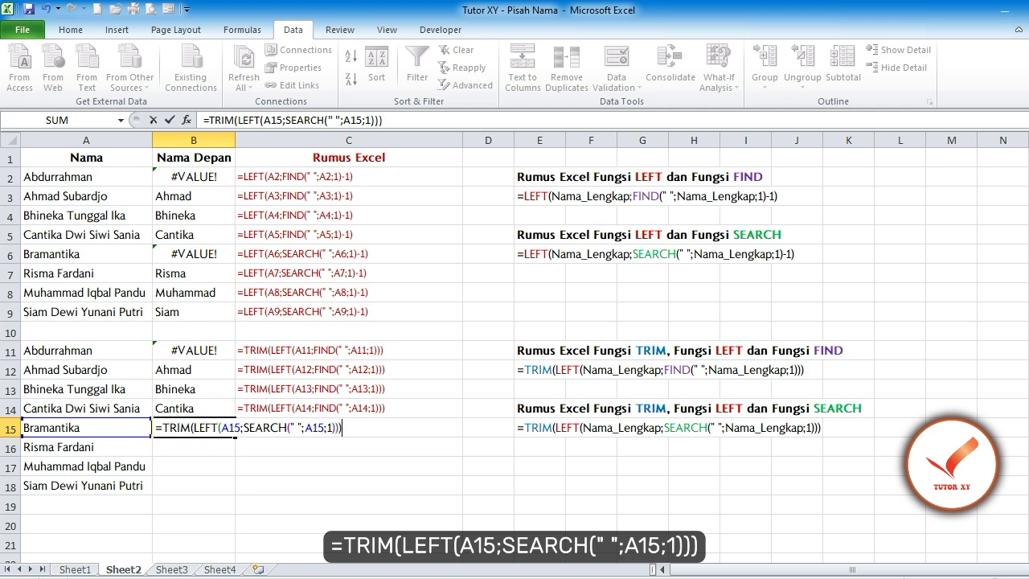
{"action": "key", "text": "Return"}
Copy the TRIM, LEFT and SEARCH formula from B15 into cells B16:B18.
{"action": "key", "text": "Up"}
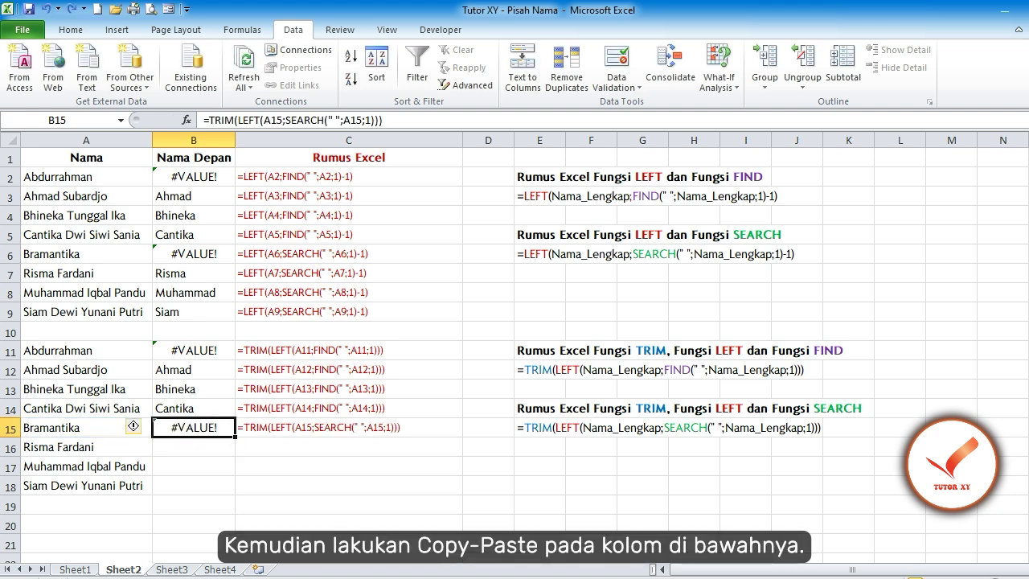
{"action": "key", "text": "Down"}
{"action": "key", "text": "shift+Down"}
{"action": "key", "text": "shift+Down"}
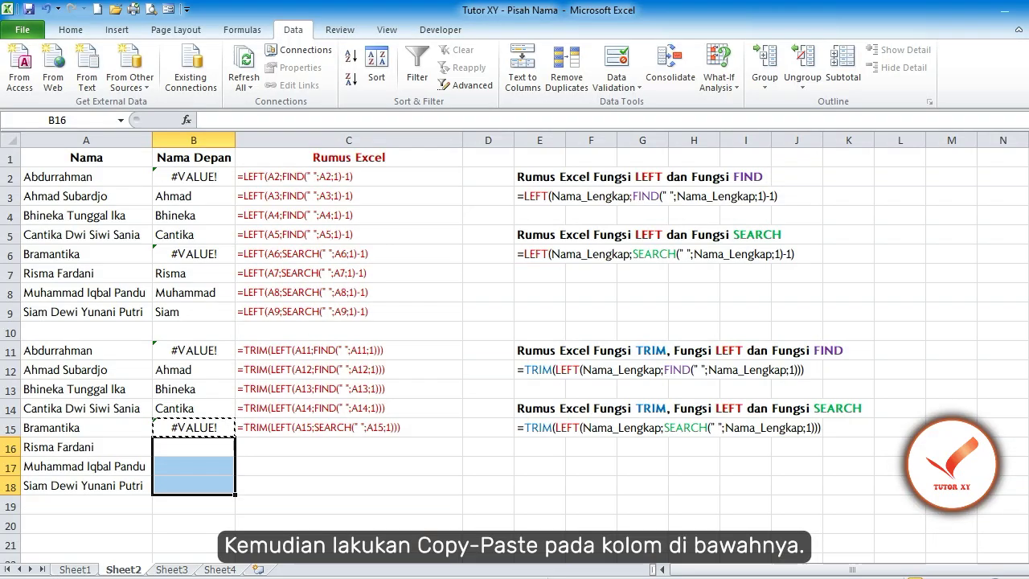
{"action": "type", "text": "Risma Muhammad Siam"}
{"action": "key", "text": "Escape"}
Enter the first-name formula =IFERROR(LEFT(A2;FIND(" ";A2;1)-1);A2) in cell B2.
{"action": "key", "text": "ctrl+Home"}
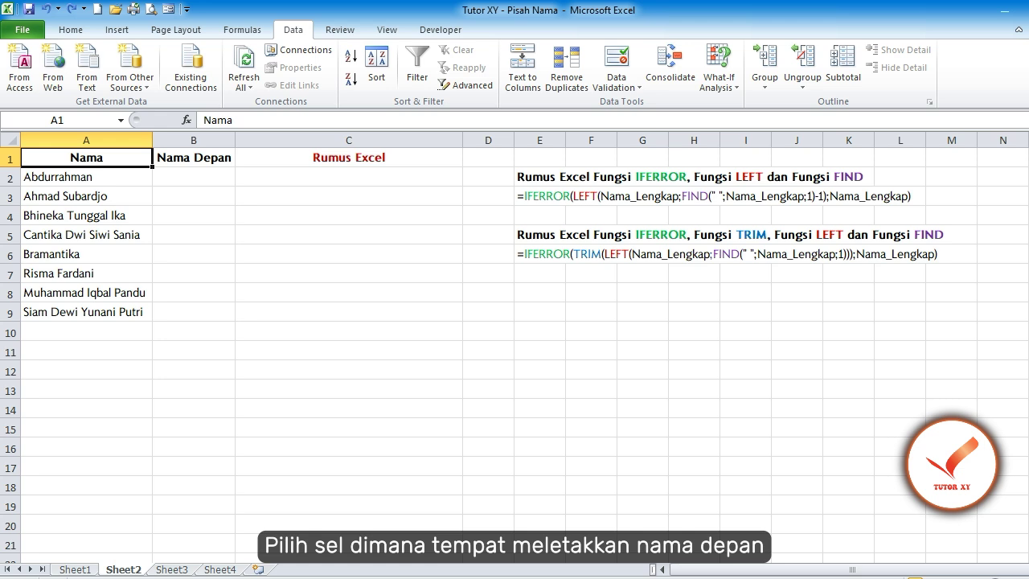
{"action": "left_click", "coordinate": [194, 177]}
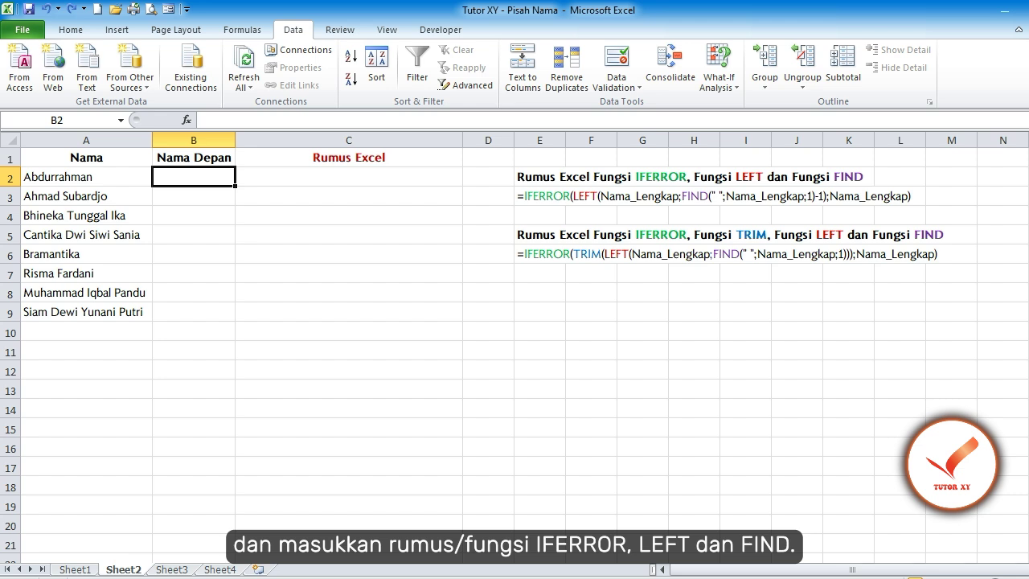
{"action": "type", "text": "=IFERROR"}
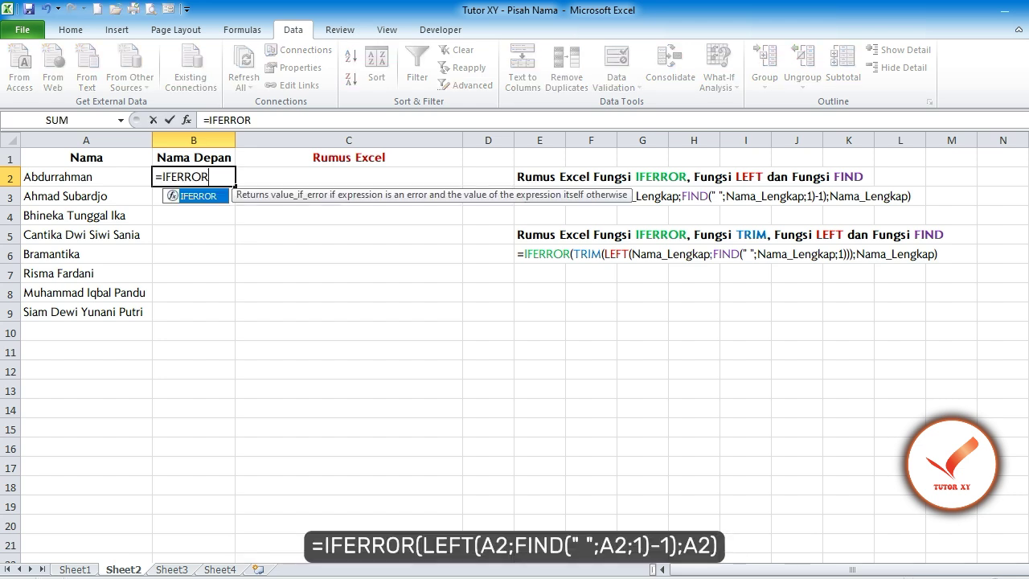
{"action": "type", "text": "(LEFT("}
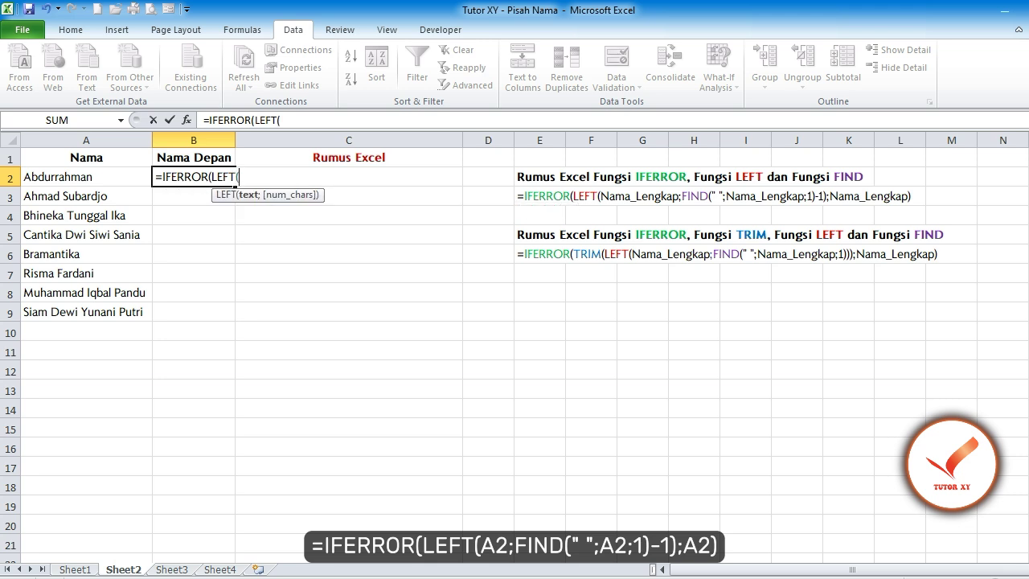
{"action": "key", "text": "Left"}
{"action": "type", "text": ";FIND"}
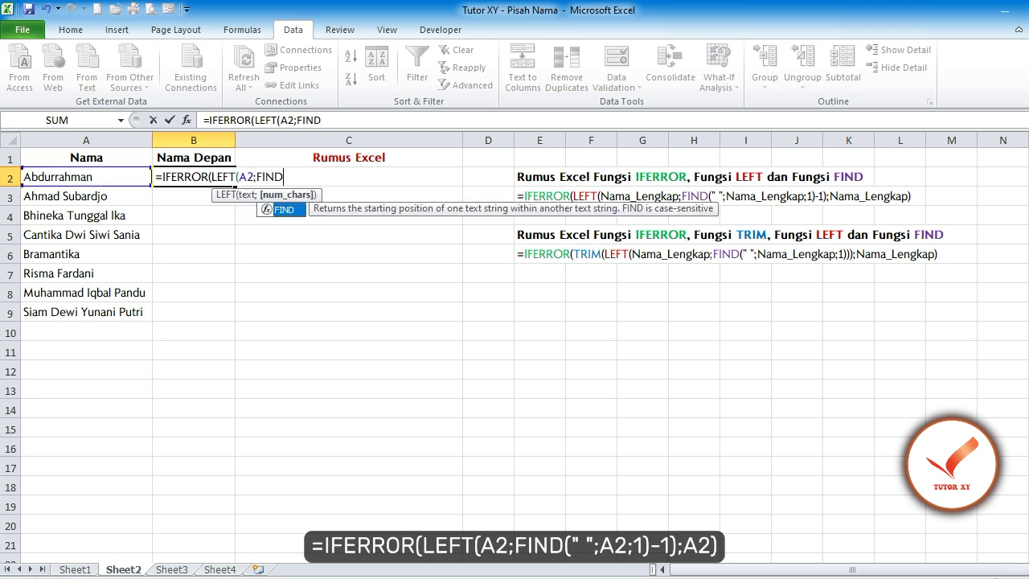
{"action": "type", "text": "(\""}
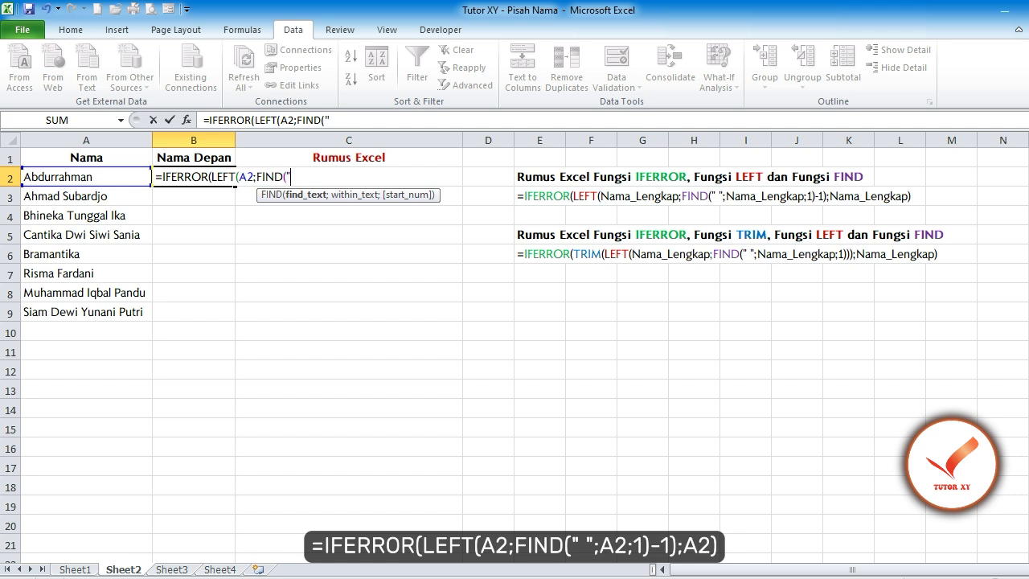
{"action": "type", "text": " \""}
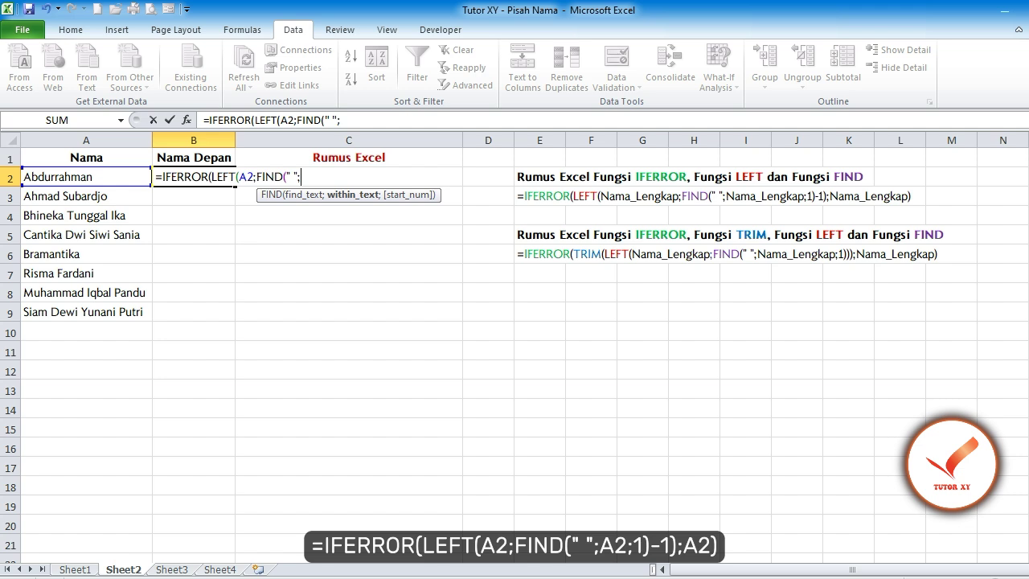
{"action": "type", "text": "A2;"}
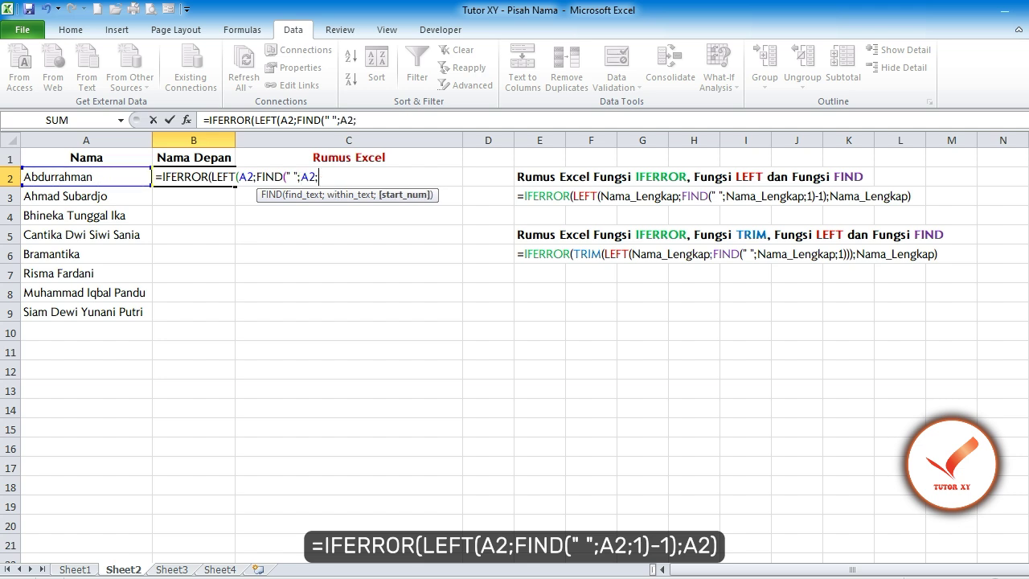
{"action": "type", "text": "1)"}
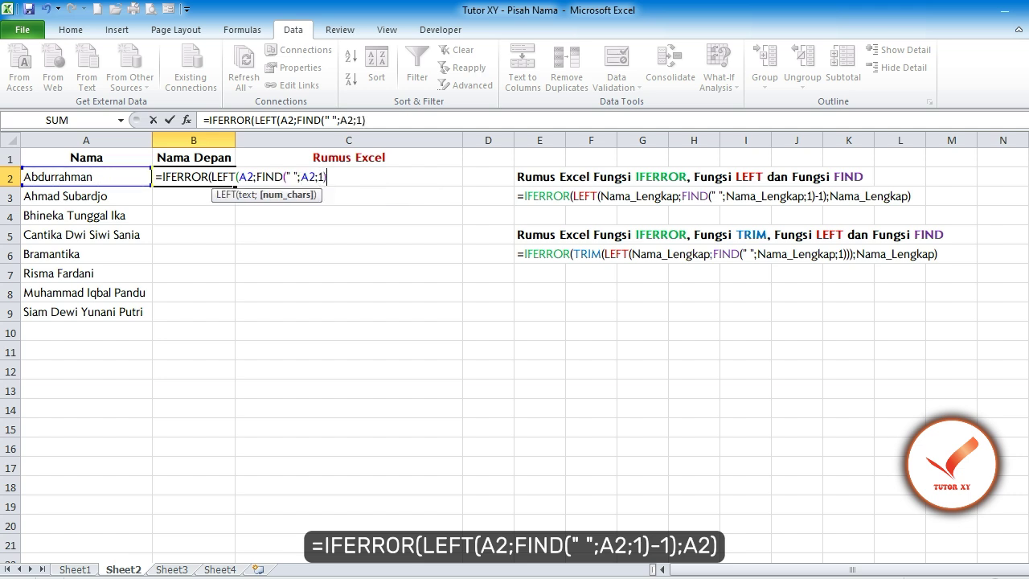
{"action": "type", "text": "-1)"}
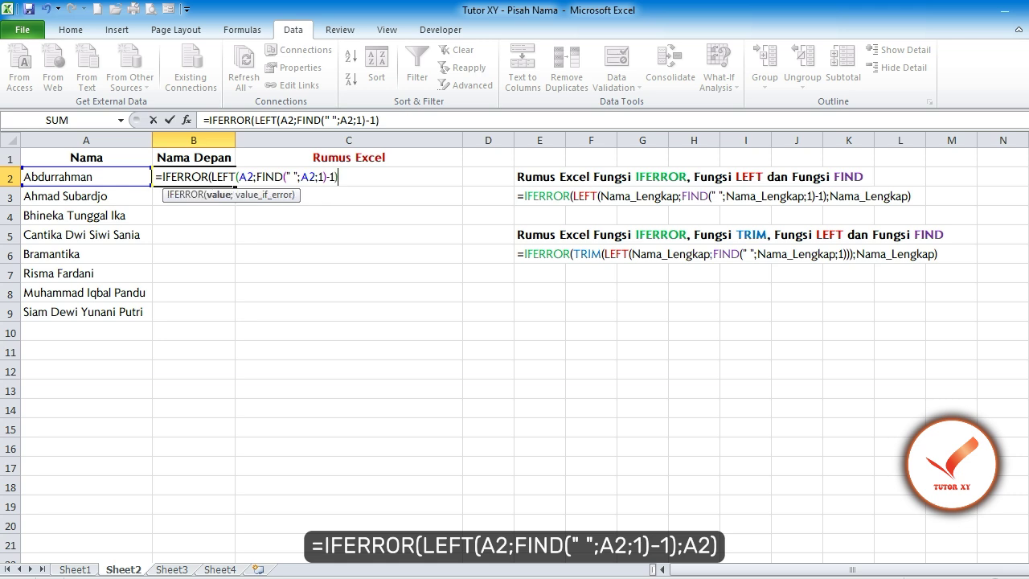
{"action": "type", "text": ";A2"}
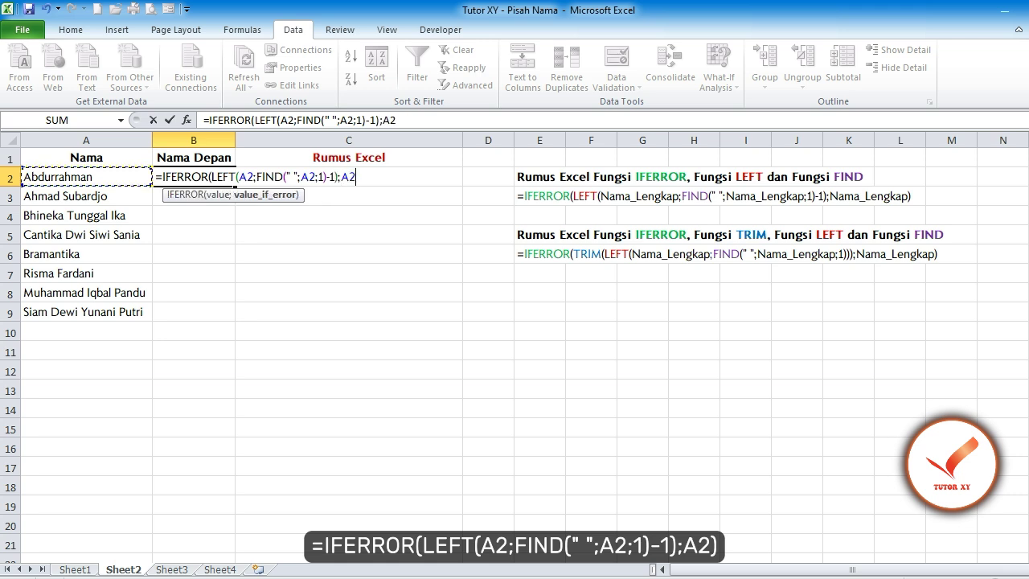
{"action": "type", "text": ")"}
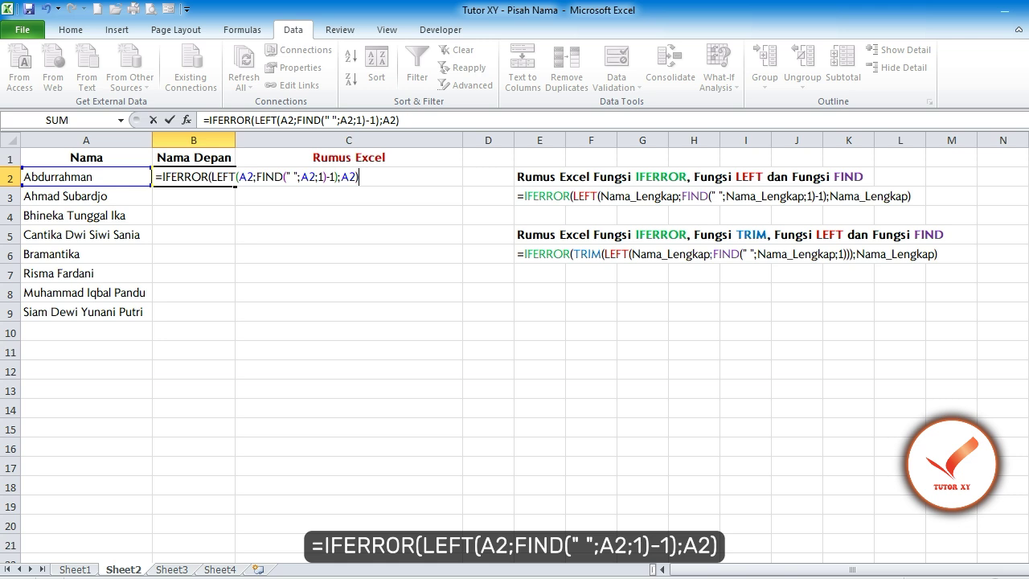
{"action": "key", "text": "Return"}
Copy the IFERROR, LEFT and FIND formula from B2 into cells B3:B5.
{"action": "left_click", "coordinate": [193, 177]}
{"action": "key", "text": "ctrl+c"}
{"action": "left_click_drag", "start_coordinate": [193, 196], "coordinate": [193, 235]}
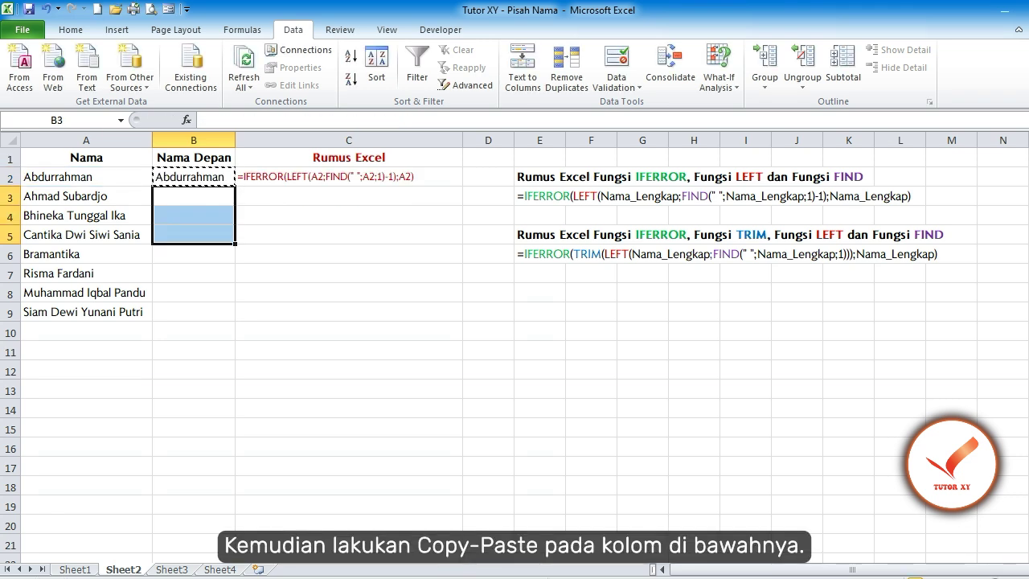
{"action": "key", "text": "ctrl+v"}
{"action": "key", "text": "Escape"}
Enter the first-name formula =IFERROR(TRIM(LEFT(A6;FIND(" ";A6;1)));A6) in cell B6.
{"action": "left_click", "coordinate": [193, 254]}
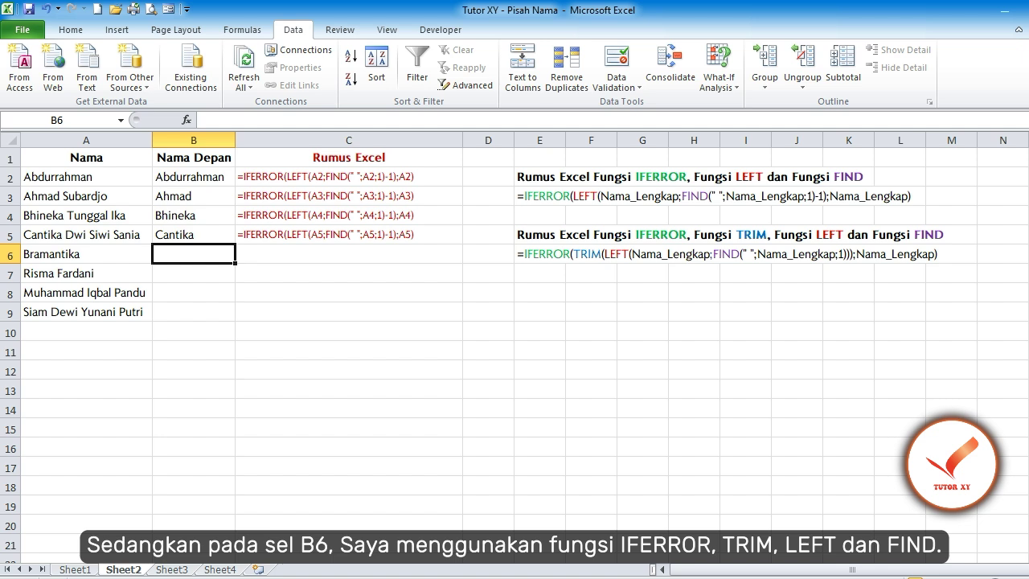
{"action": "type", "text": "="}
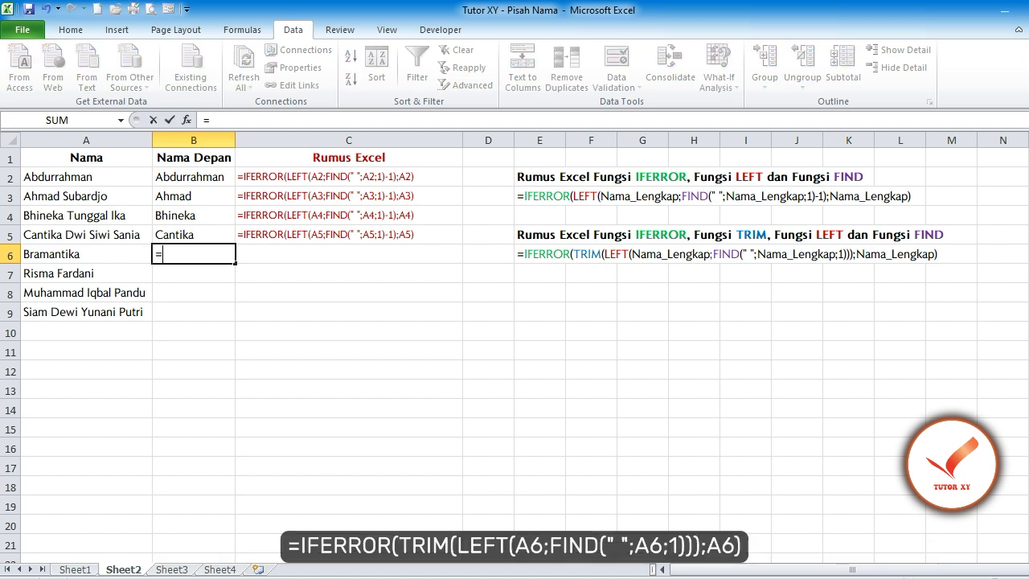
{"action": "type", "text": "IFERROR("}
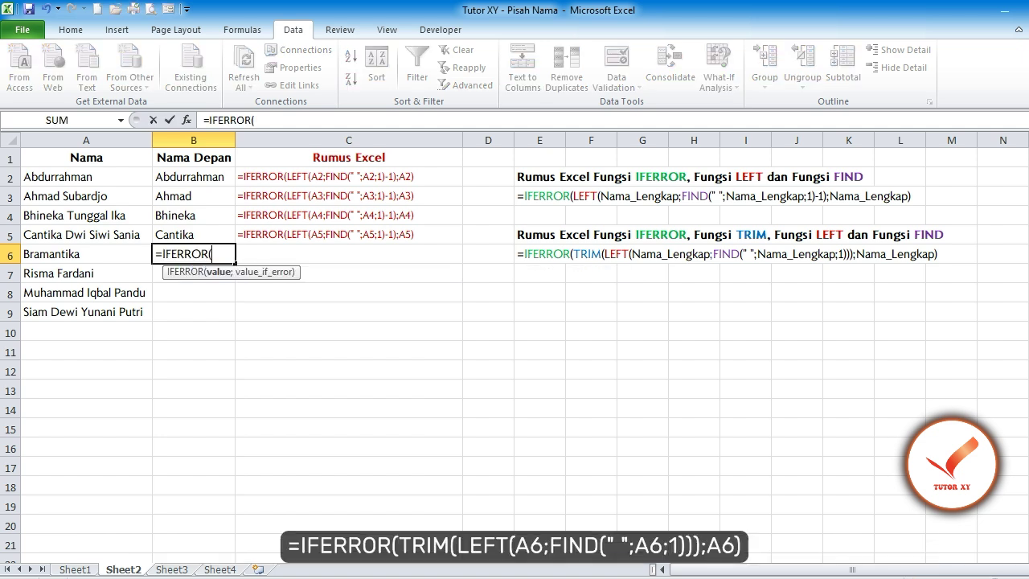
{"action": "type", "text": "TRIM("}
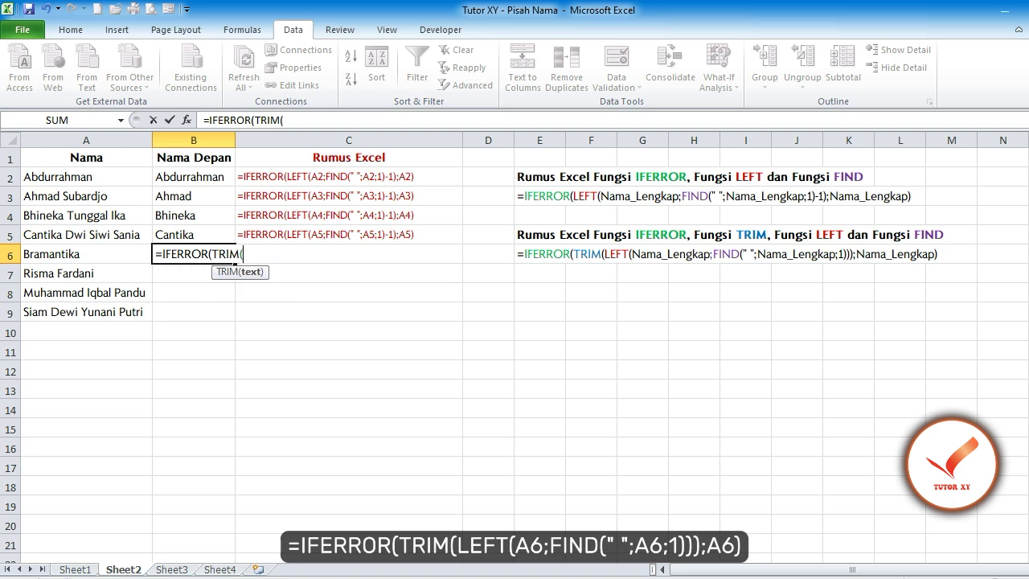
{"action": "type", "text": "LEFT("}
{"action": "key", "text": "Left"}
{"action": "type", "text": ";"}
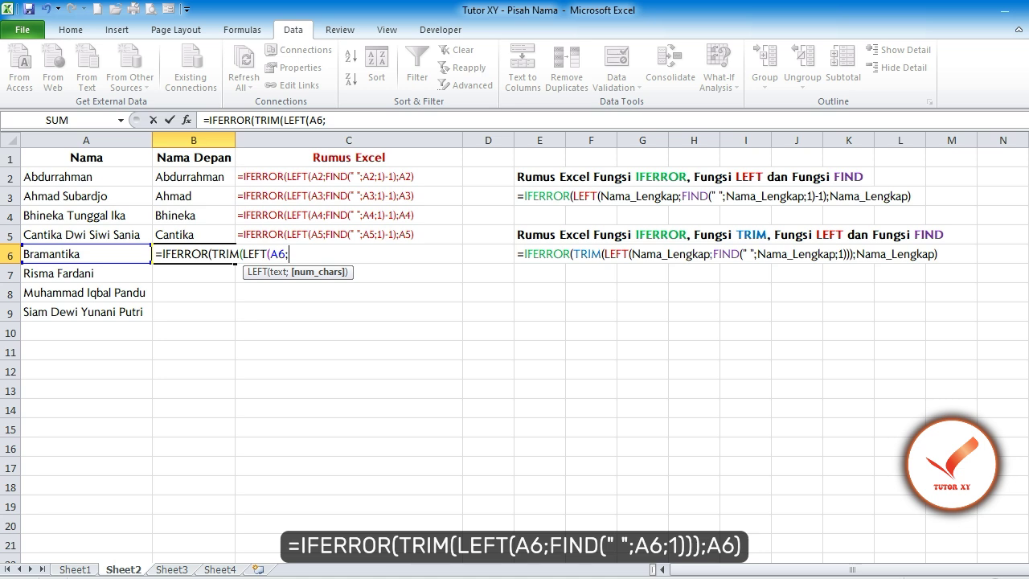
{"action": "type", "text": "FIND(\""}
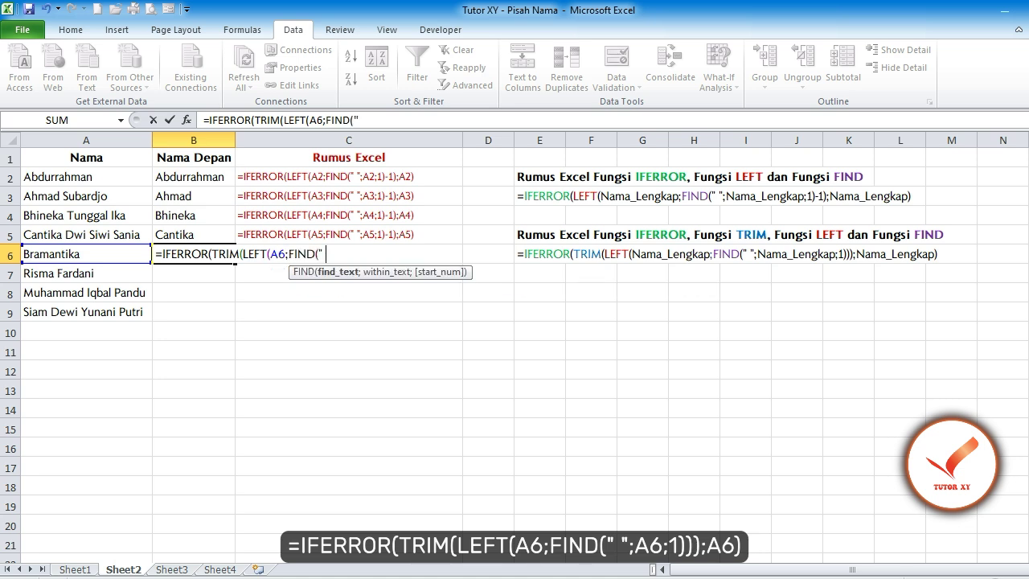
{"action": "type", "text": " \";"}
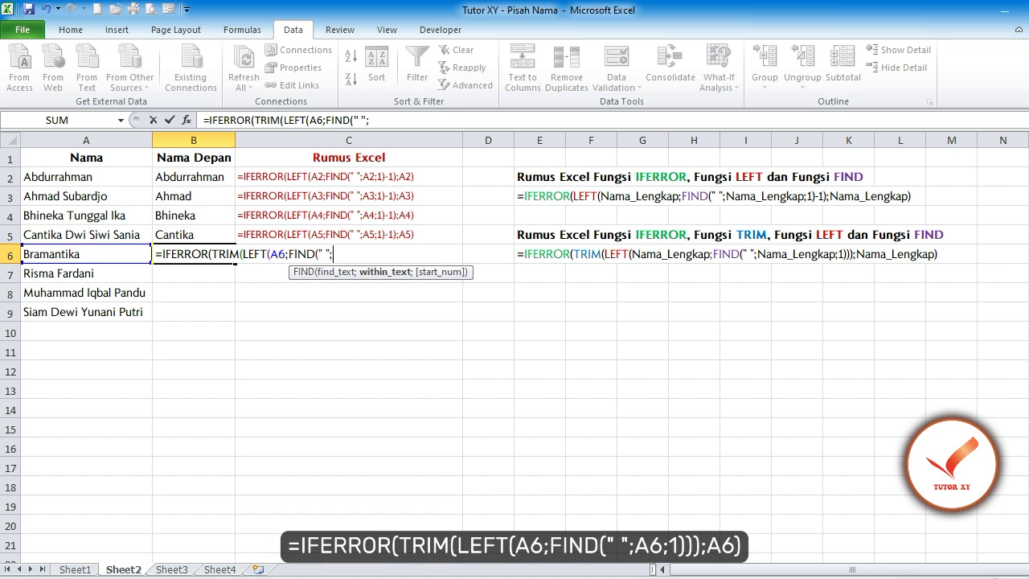
{"action": "key", "text": "Left"}
{"action": "type", "text": ";1)"}
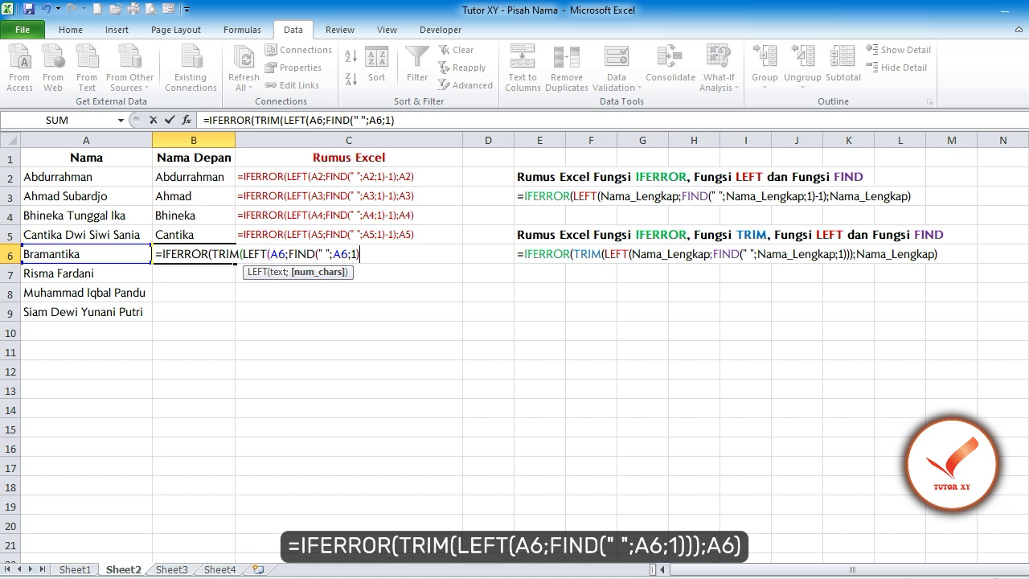
{"action": "type", "text": "))"}
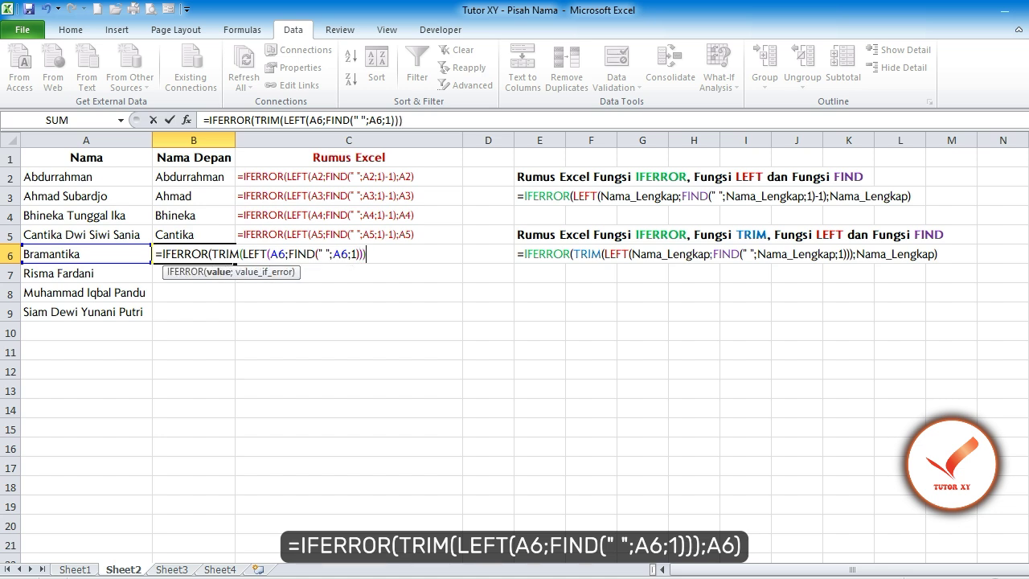
{"action": "type", "text": ";A6"}
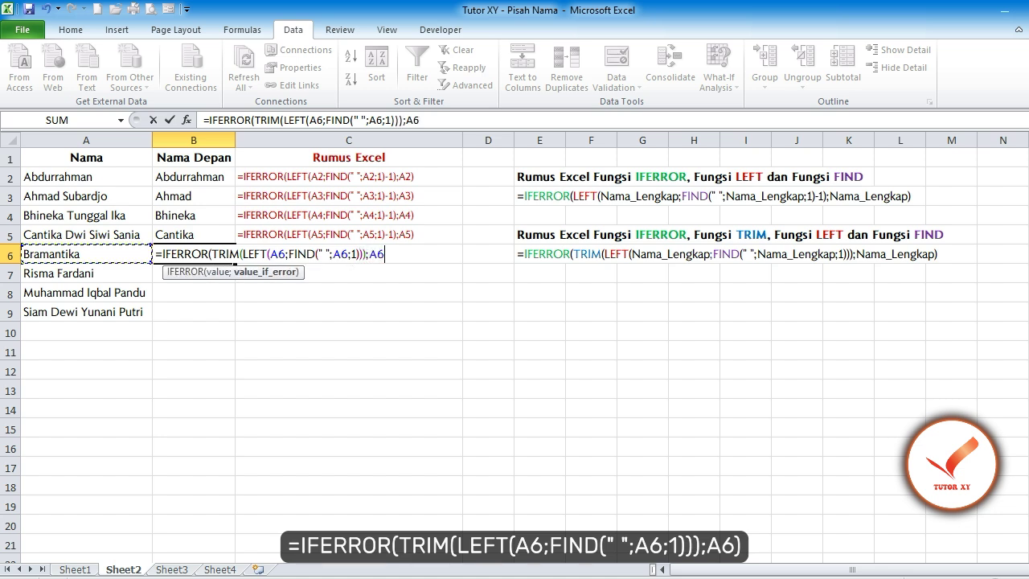
{"action": "type", "text": ")"}
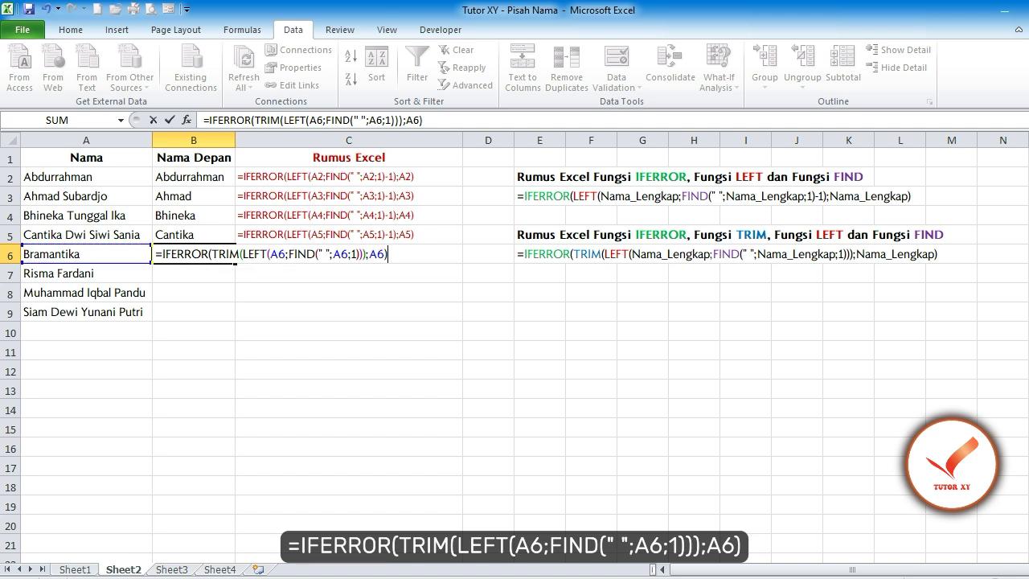
{"action": "key", "text": "Return"}
Copy the IFERROR, TRIM, LEFT and FIND formula from B6 into cells B7:B9.
{"action": "key", "text": "Up"}
{"action": "key", "text": "ctrl+c"}
{"action": "key", "text": "Down"}
{"action": "key", "text": "shift+Down"}
{"action": "key", "text": "shift+Down"}
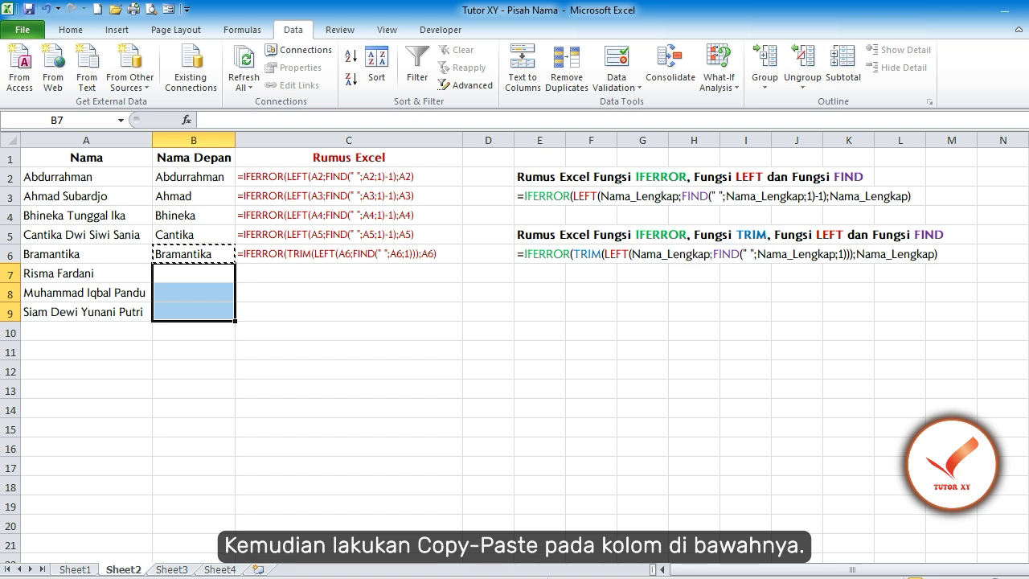
{"action": "key", "text": "ctrl+v"}
{"action": "key", "text": "Escape"}
Enter the last-name formula =IFERROR(RIGHT(A3;LEN(A3)-FIND(" ";A3;1));"") in cell B3 of Sheet3.
{"action": "key", "text": "ctrl+Home"}
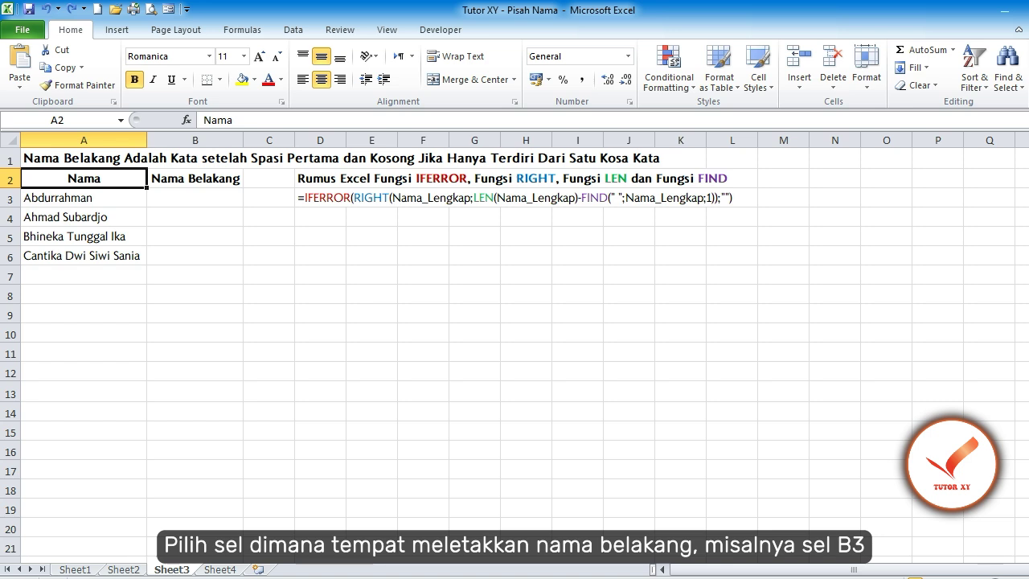
{"action": "left_click", "coordinate": [195, 198]}
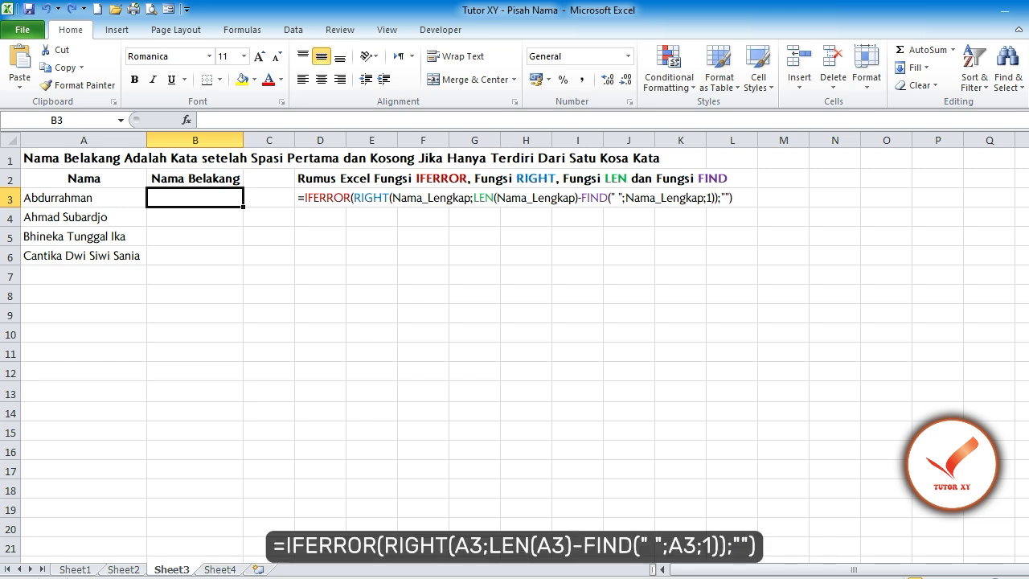
{"action": "type", "text": "=IFERROR"}
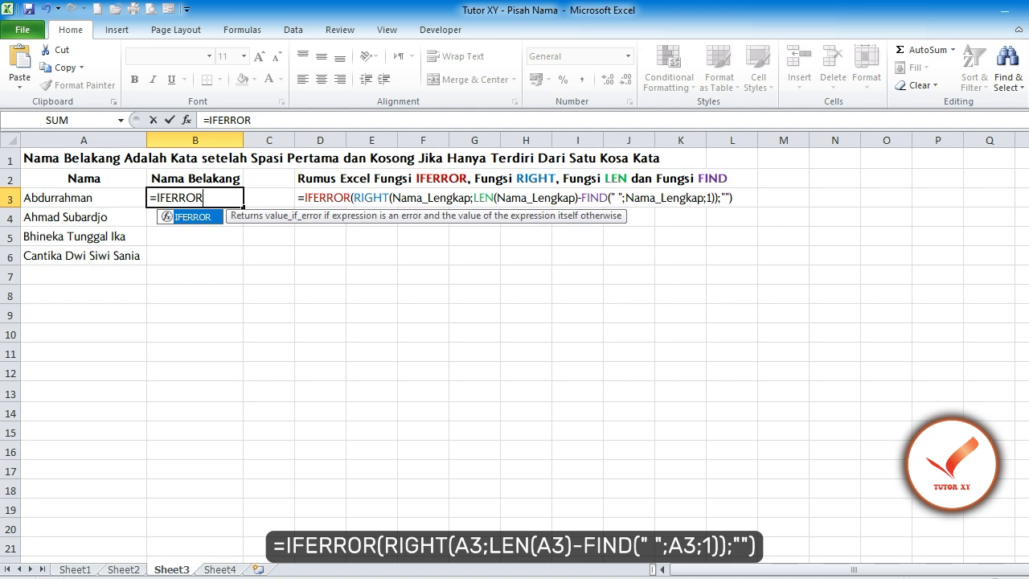
{"action": "type", "text": "(RIGHT("}
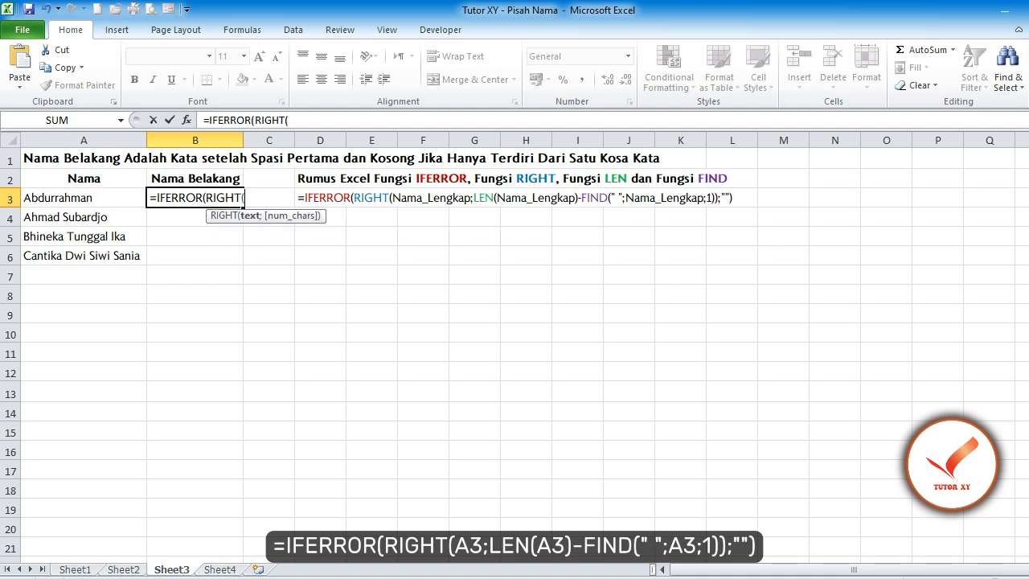
{"action": "key", "text": "Left"}
{"action": "type", "text": ";LEN("}
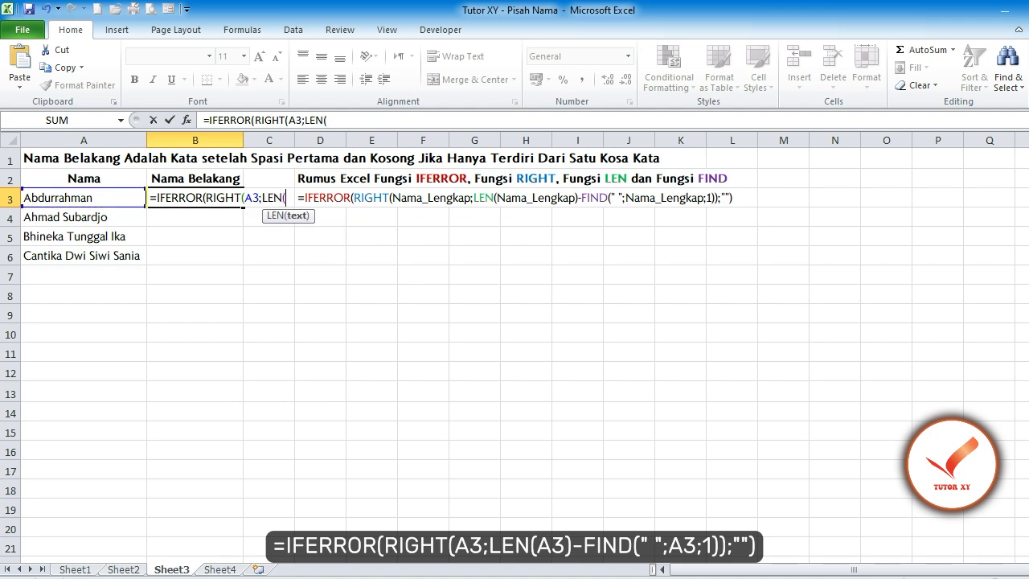
{"action": "key", "text": "Left"}
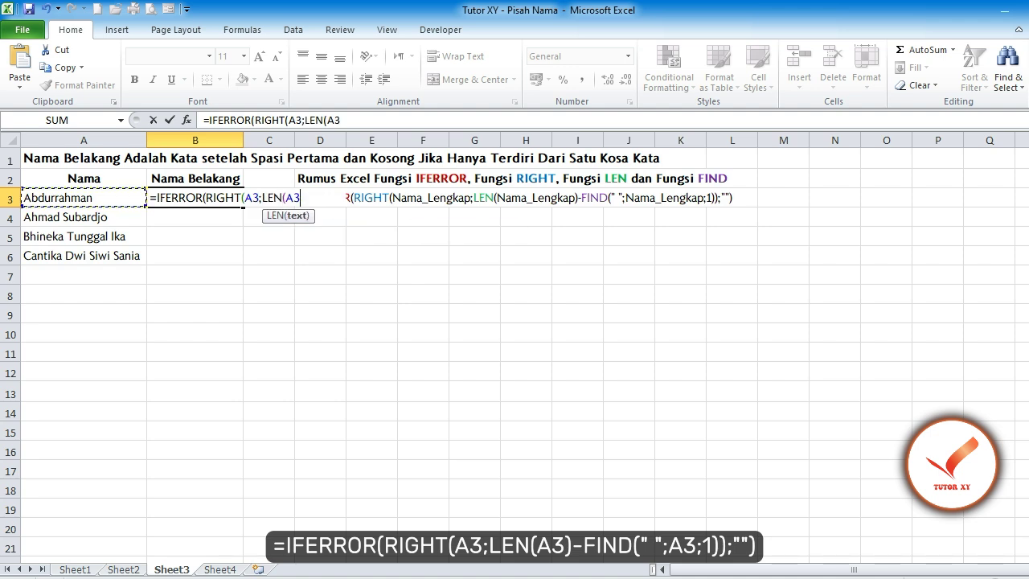
{"action": "type", "text": ")-"}
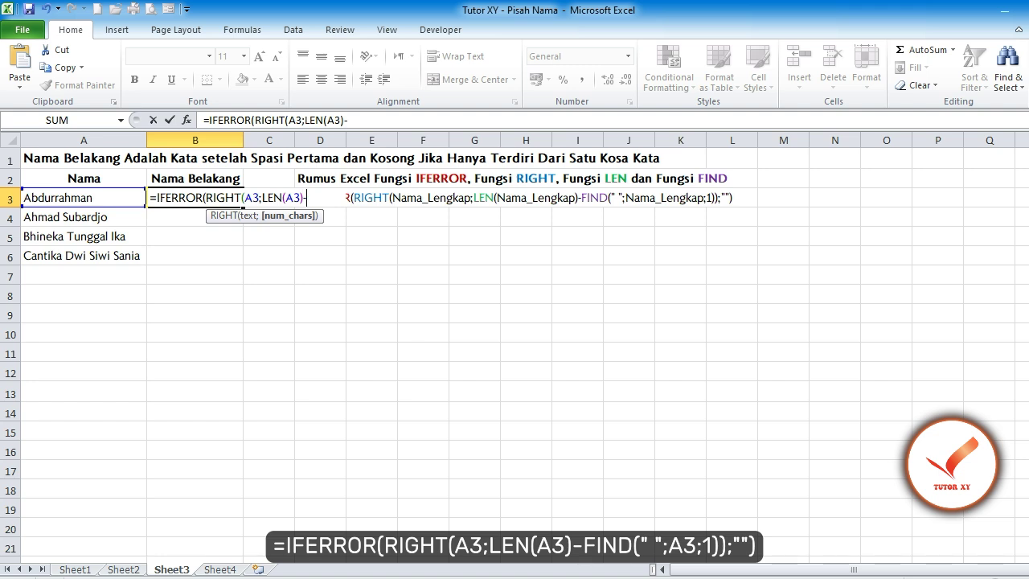
{"action": "type", "text": "FIND(\""}
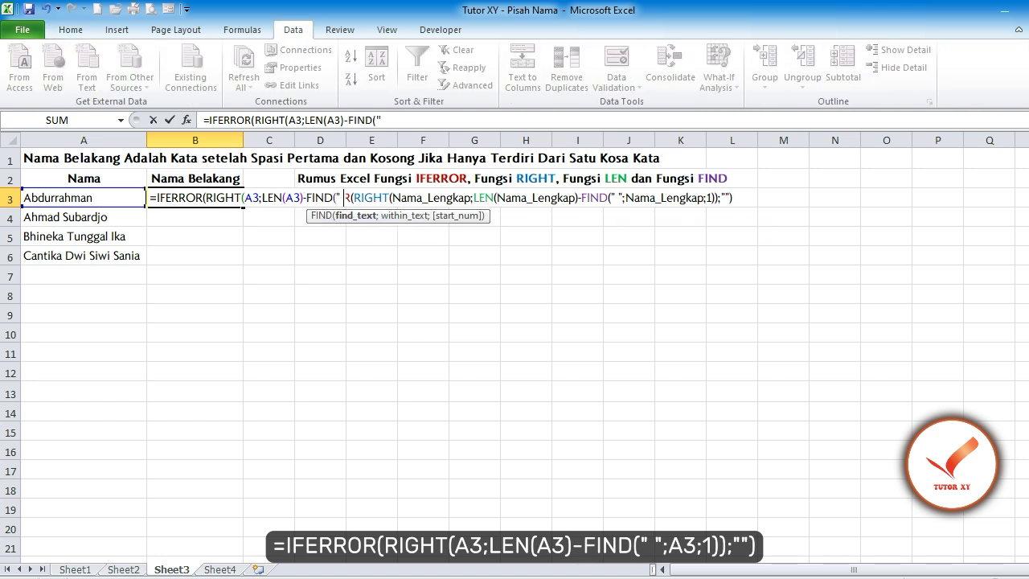
{"action": "type", "text": "\";"}
{"action": "key", "text": "Left"}
{"action": "type", "text": ";1"}
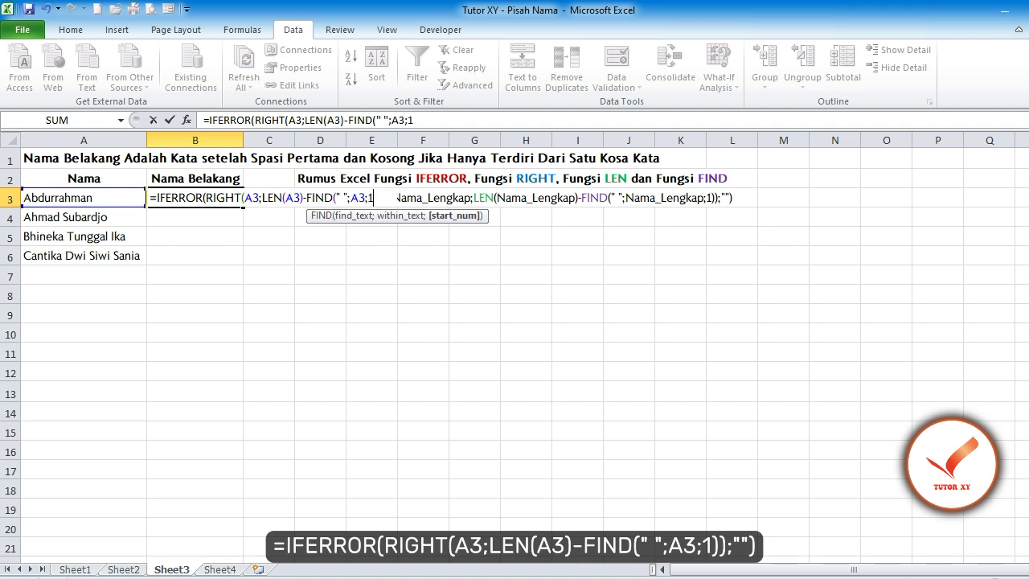
{"action": "type", "text": "));\""}
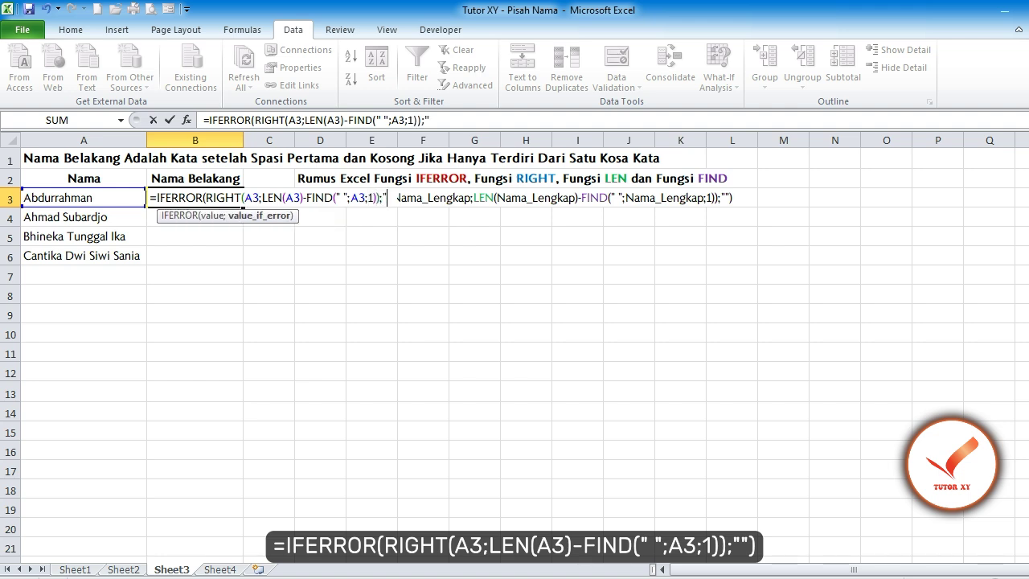
{"action": "type", "text": "\")"}
{"action": "key", "text": "Return"}
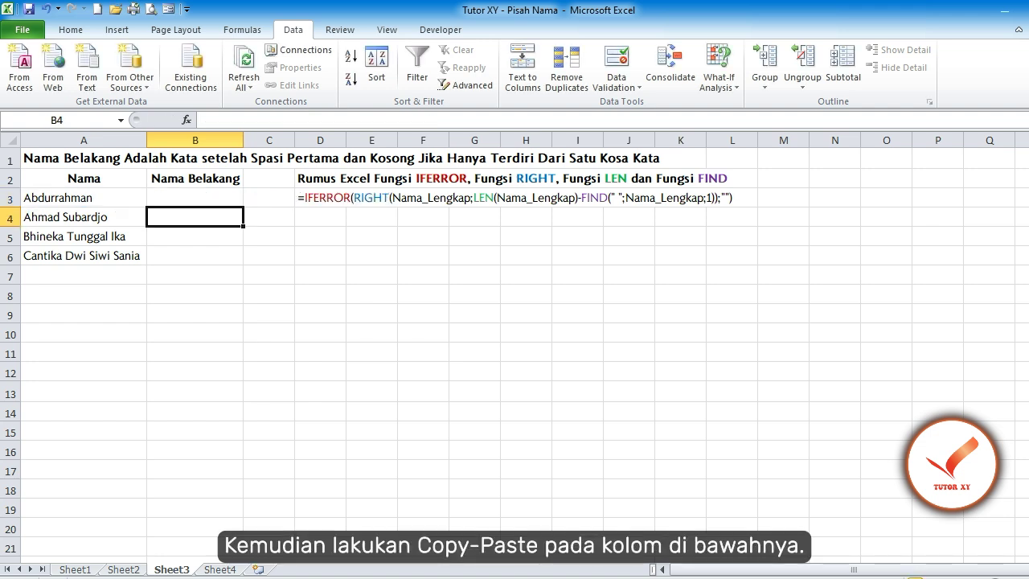
Copy the IFERROR, RIGHT, LEN and FIND formula from B3 into cells B4:B6.
{"action": "left_click", "coordinate": [194, 198]}
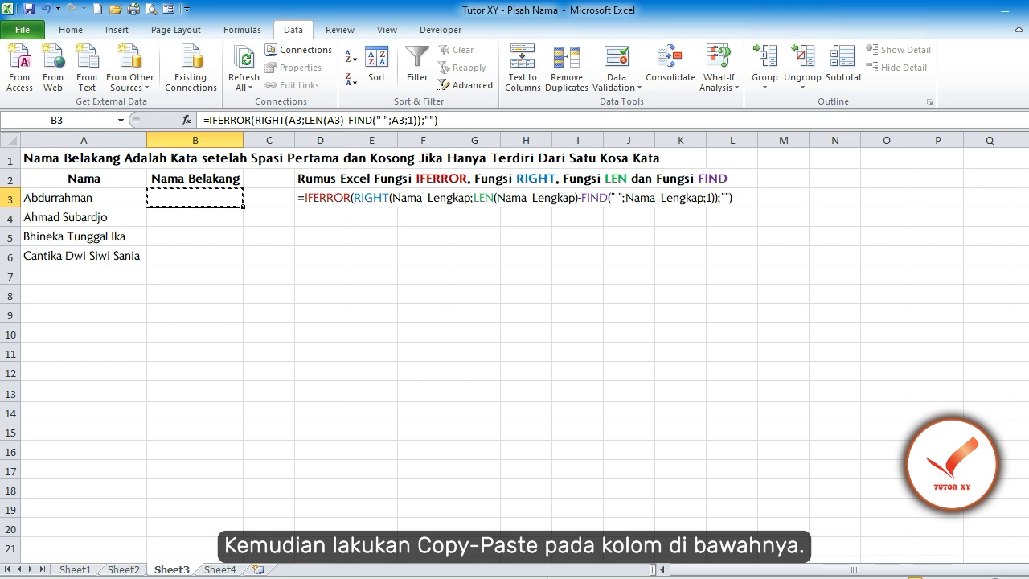
{"action": "left_click_drag", "start_coordinate": [195, 218], "coordinate": [195, 256]}
{"action": "key", "text": "ctrl+v"}
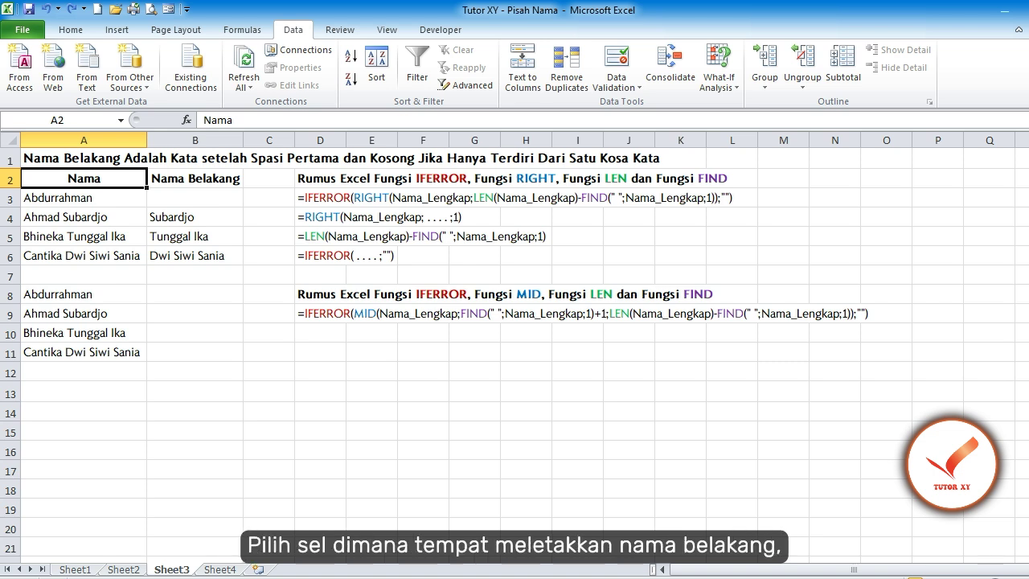
Enter the last-name formula =IFERROR(MID(A8;FIND(" ";A8;1)+1;LEN(A8)-FIND(" ";A8;1));"") in cell B8.
{"action": "left_click", "coordinate": [194, 294]}
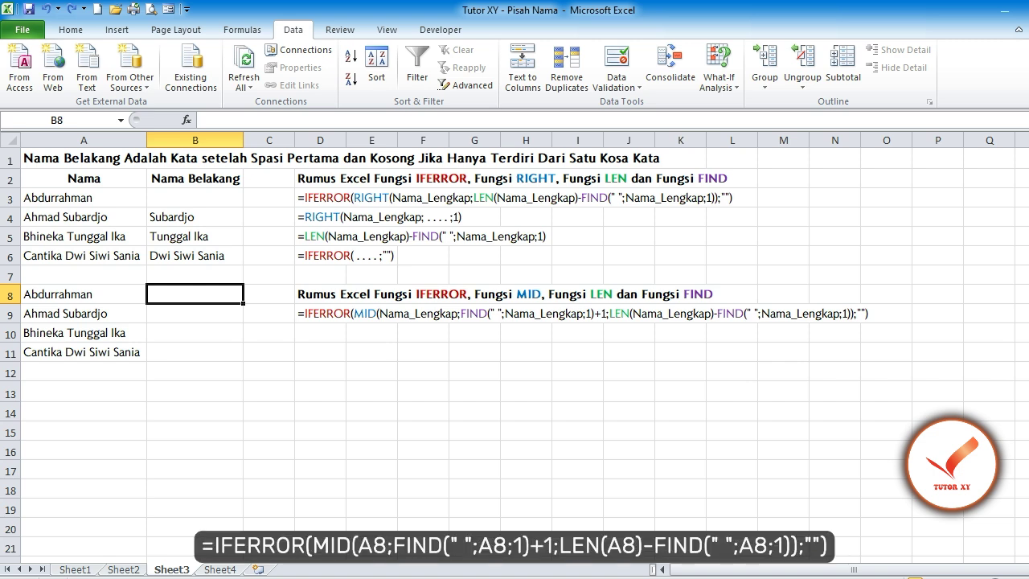
{"action": "type", "text": "=IFERROR"}
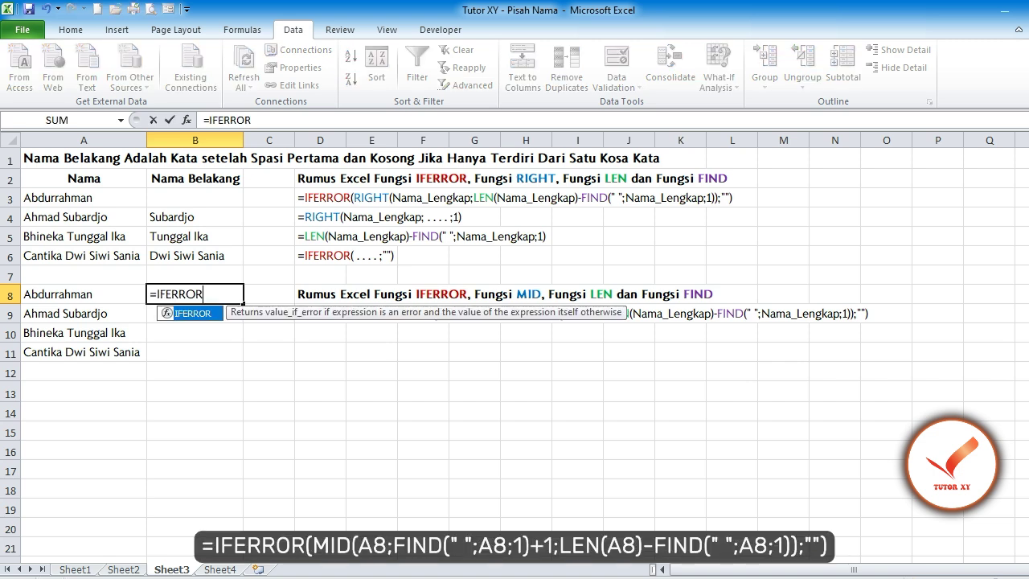
{"action": "type", "text": "(MID"}
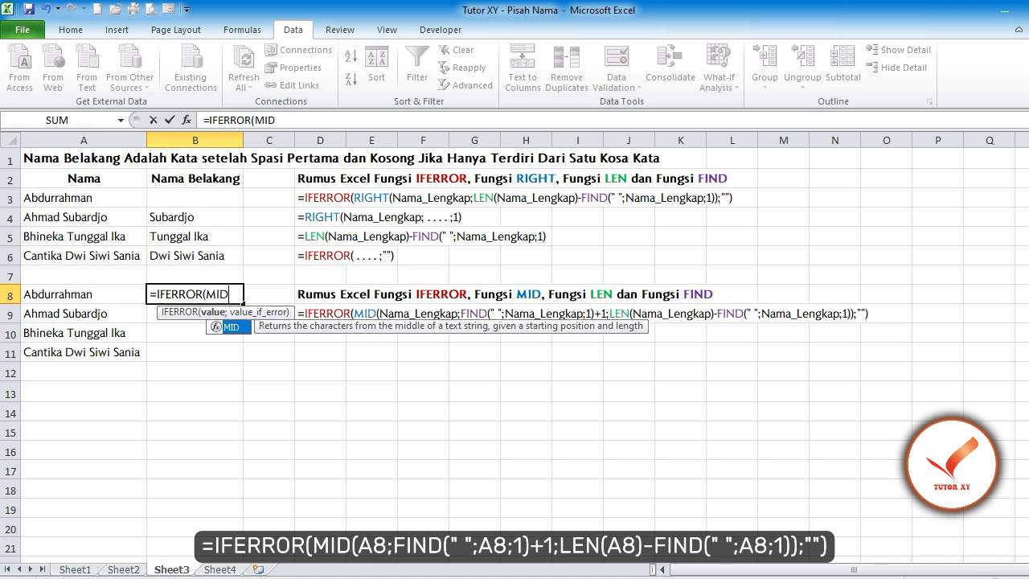
{"action": "type", "text": "("}
{"action": "key", "text": "Left"}
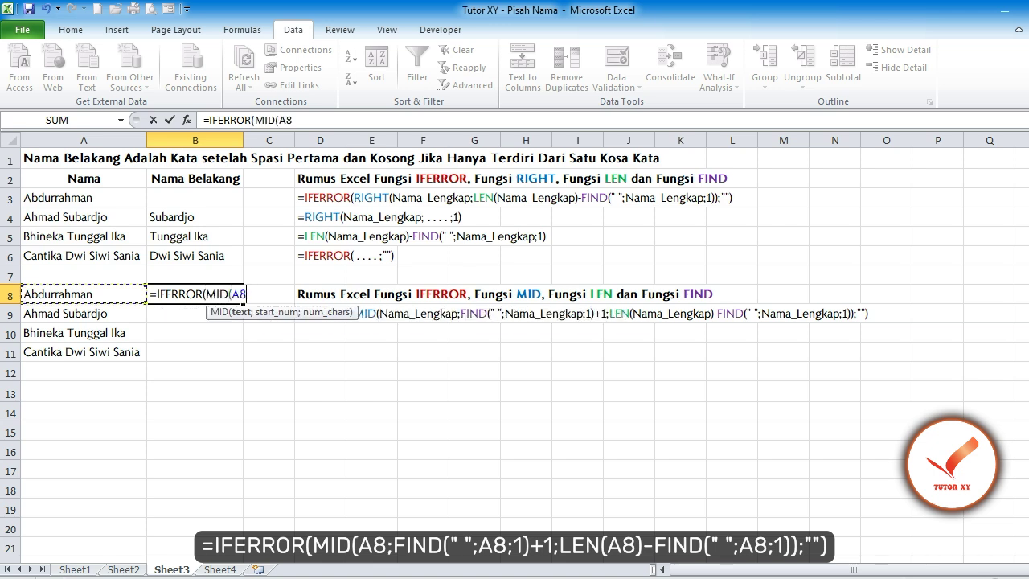
{"action": "type", "text": ";FIND"}
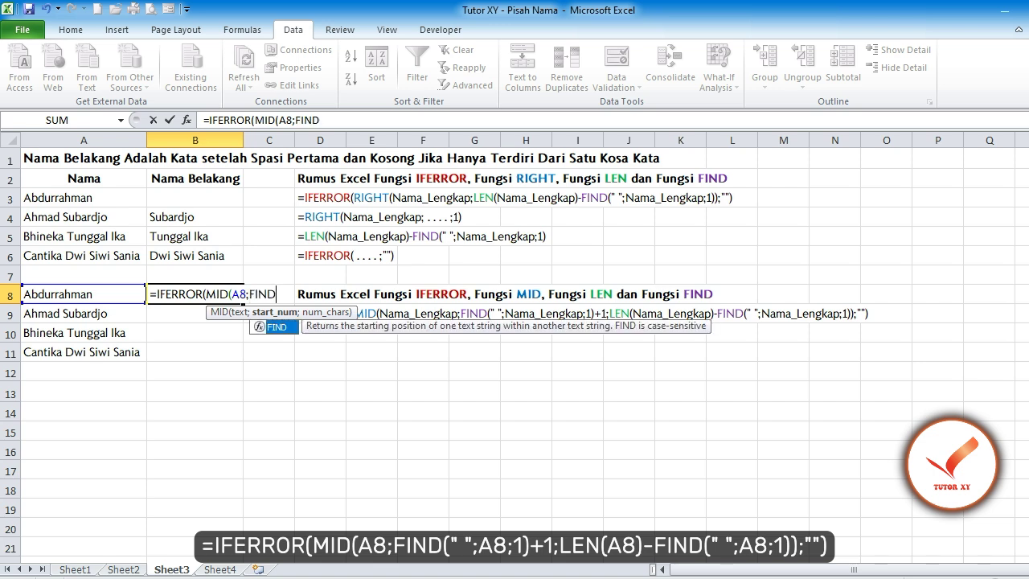
{"action": "type", "text": "(\""}
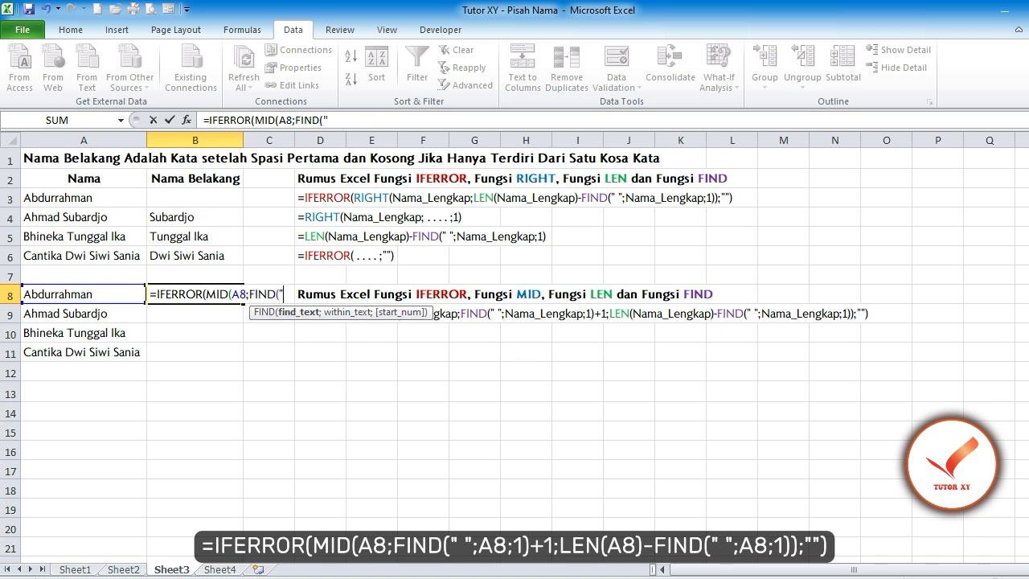
{"action": "type", "text": " \";"}
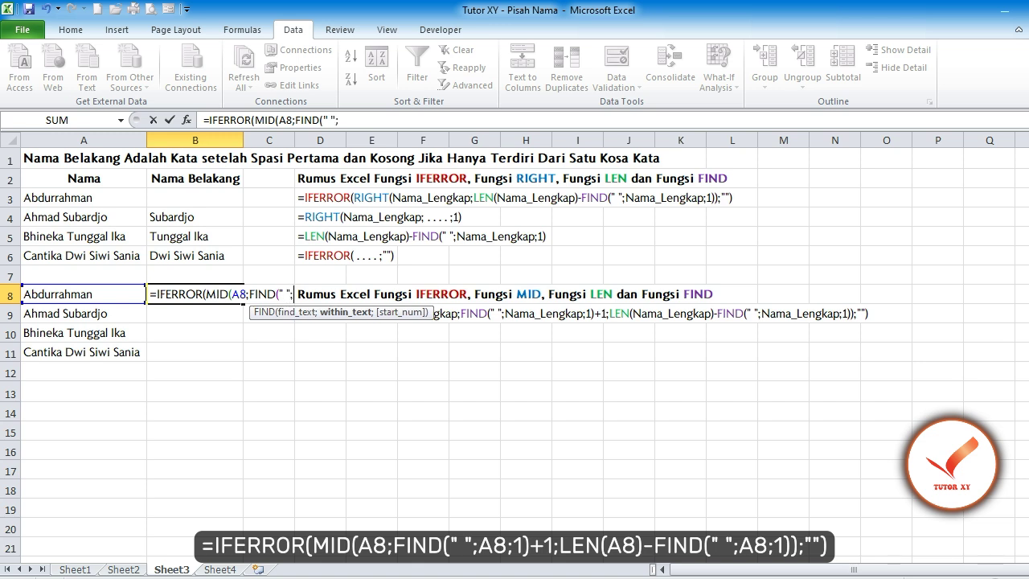
{"action": "key", "text": "Left"}
{"action": "type", "text": ";1)"}
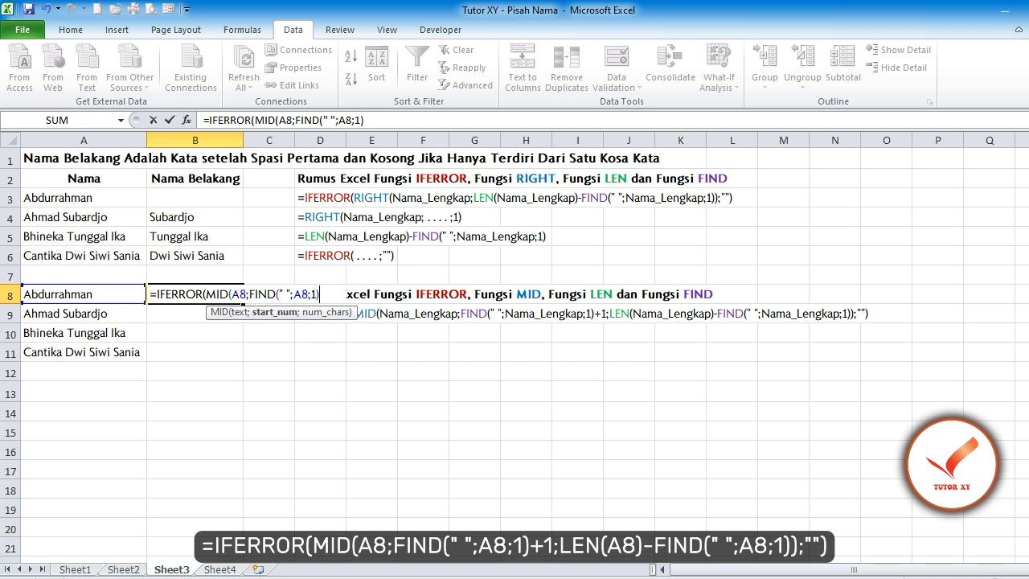
{"action": "type", "text": "+1;LEN("}
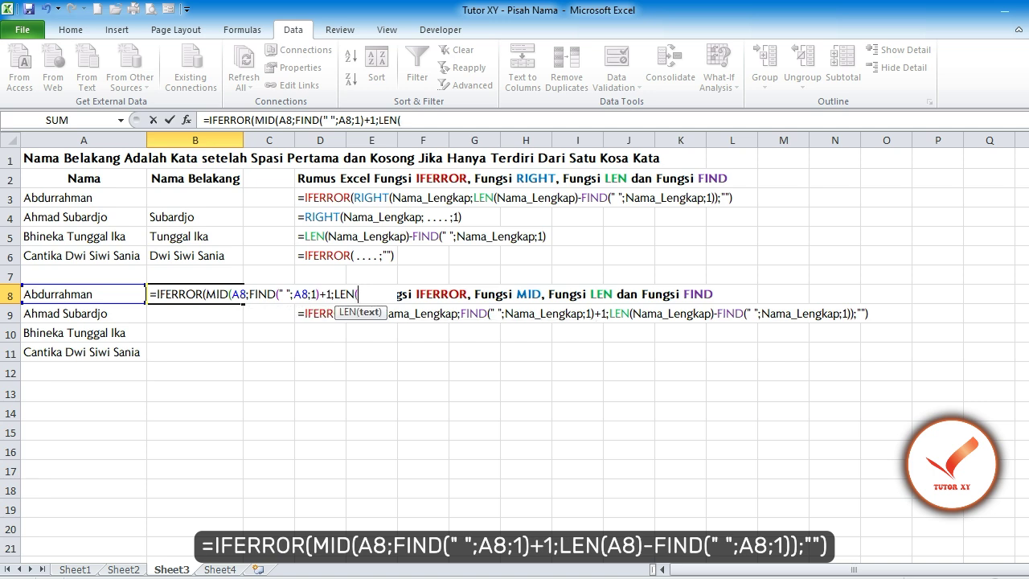
{"action": "key", "text": "Left"}
{"action": "type", "text": ")-FIND("}
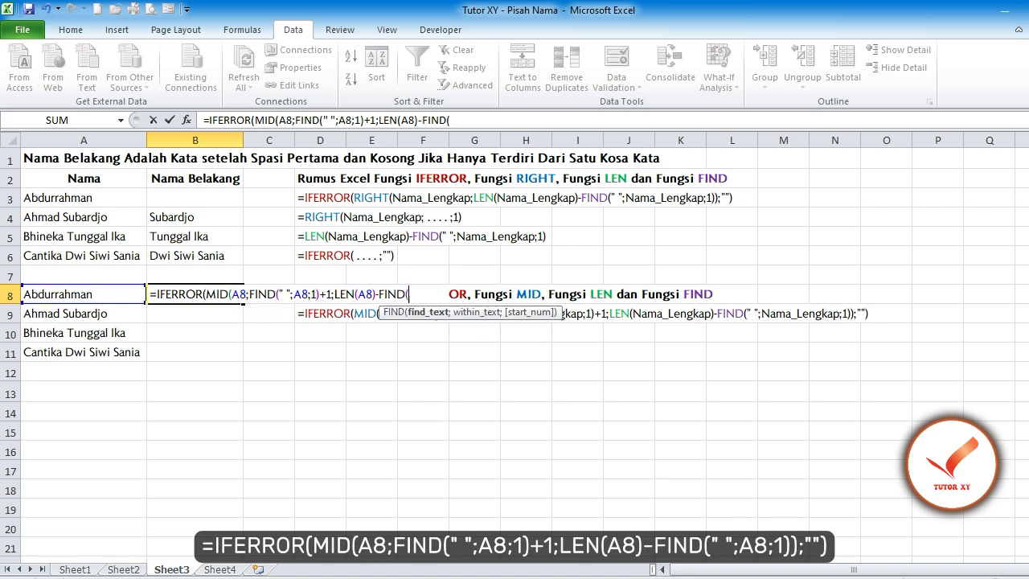
{"action": "type", "text": "\" \";"}
{"action": "key", "text": "Left"}
{"action": "type", "text": ";1))"}
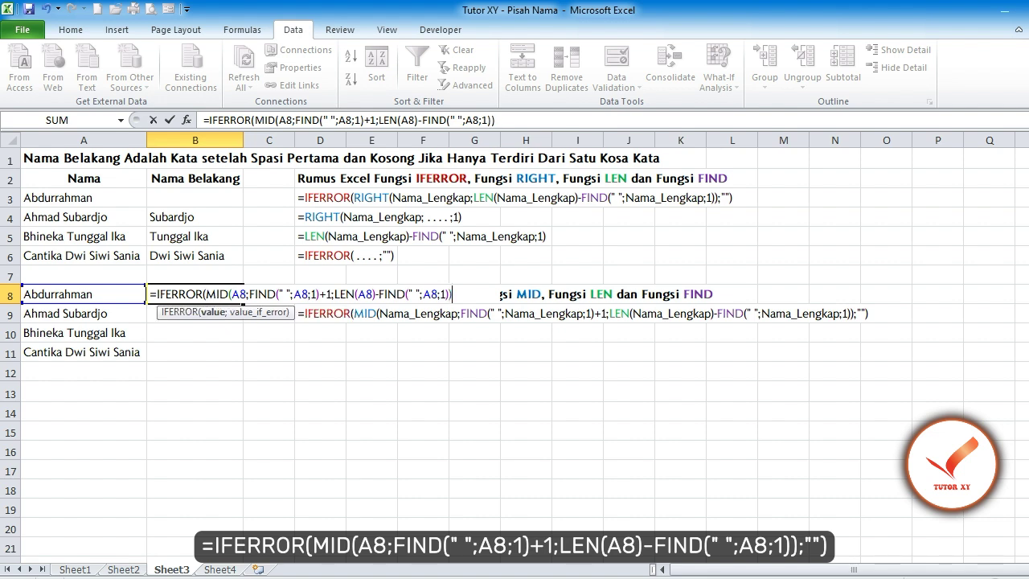
{"action": "type", "text": ";\"\""}
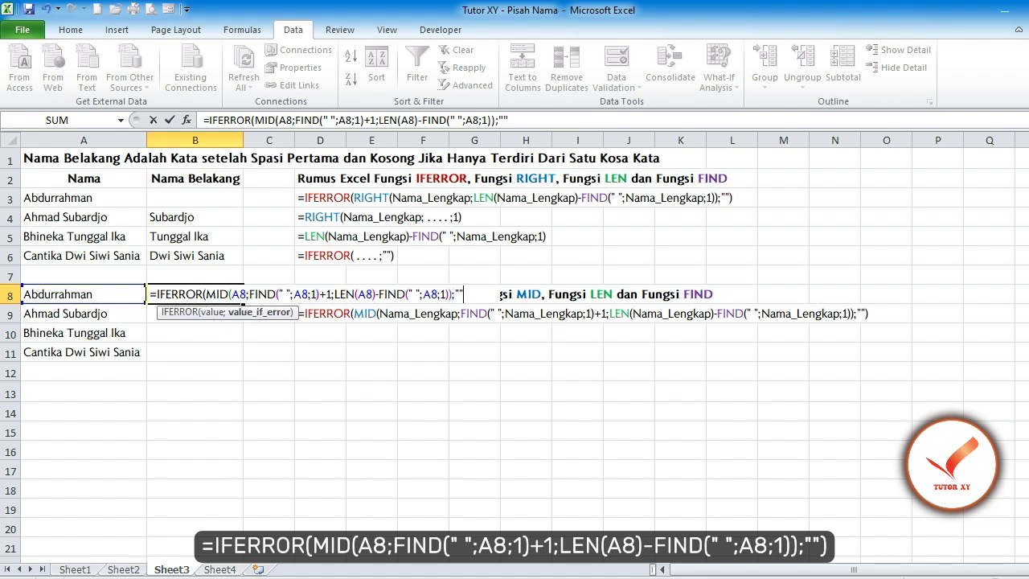
{"action": "type", "text": ")"}
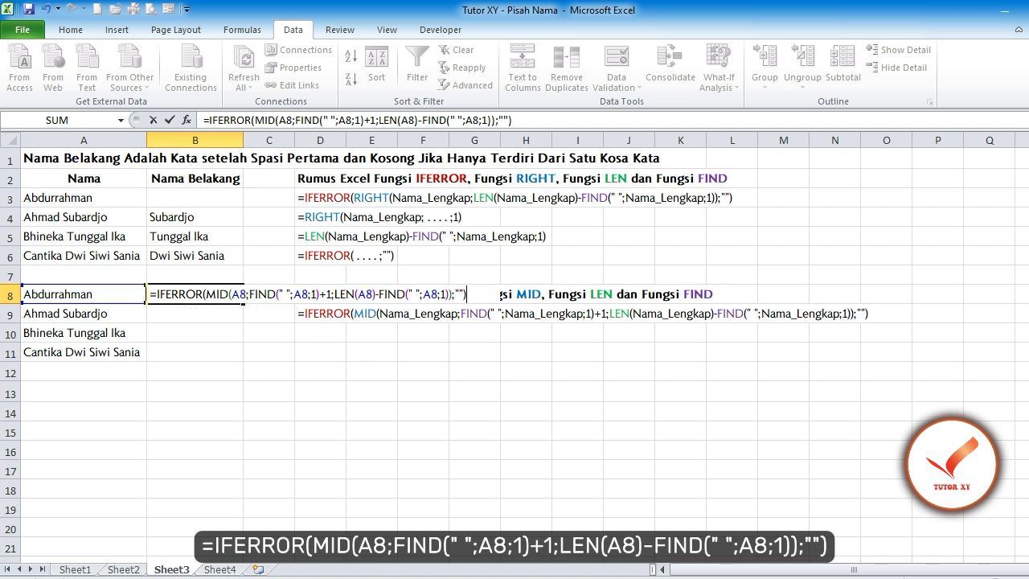
{"action": "key", "text": "Return"}
Copy the IFERROR, MID, LEN and FIND formula from B8 into cells B9:B11.
{"action": "left_click", "coordinate": [195, 295]}
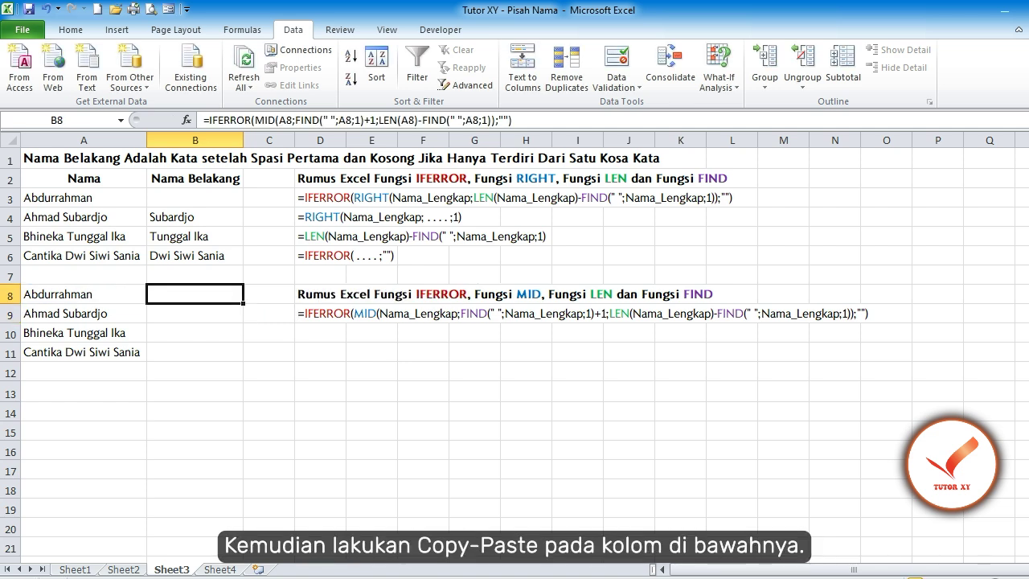
{"action": "left_click_drag", "start_coordinate": [195, 313], "coordinate": [194, 352]}
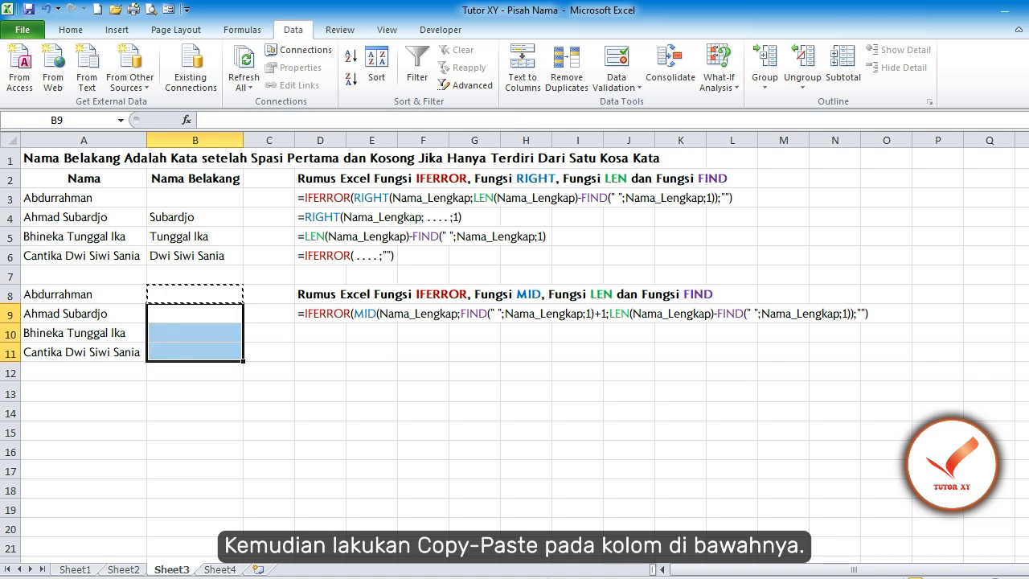
{"action": "key", "text": "ctrl+v"}
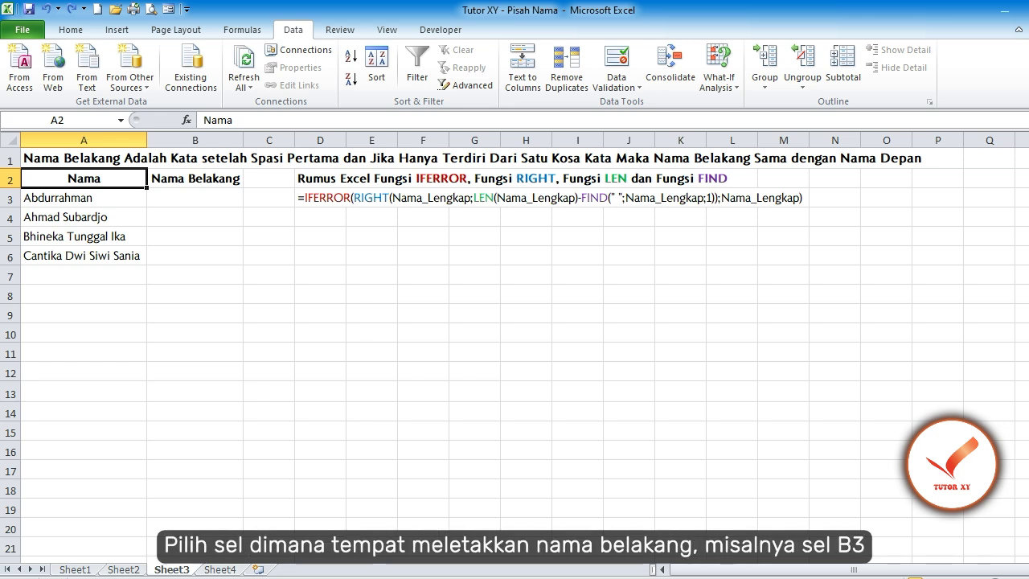
Enter the last-name formula =IFERROR(RIGHT(A3;LEN(A3)-FIND(" ";A3;1));A3) in cell B3, falling back to the full name for single-word names.
{"action": "left_click", "coordinate": [195, 198]}
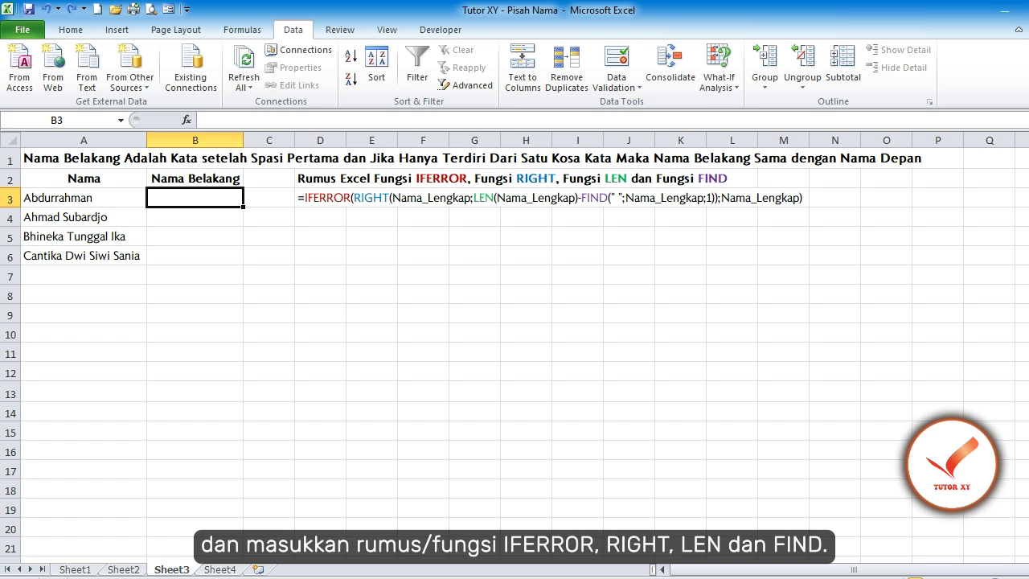
{"action": "type", "text": "="}
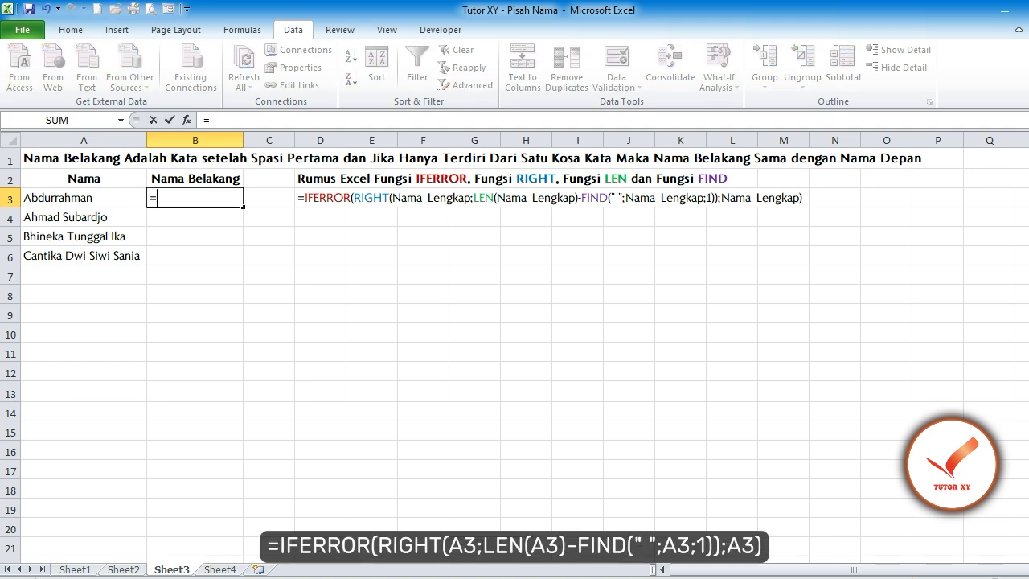
{"action": "type", "text": "IFERROR"}
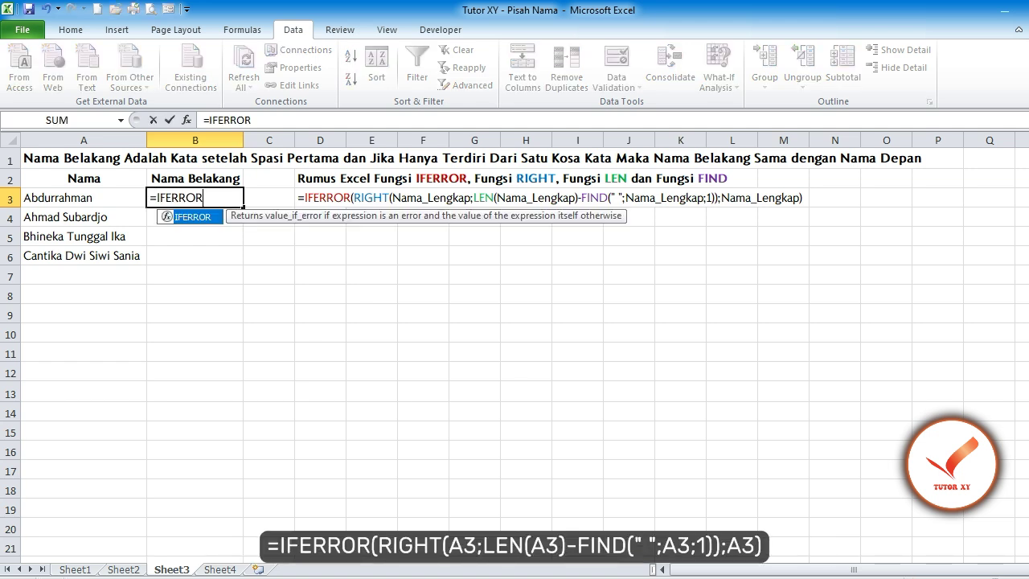
{"action": "type", "text": "(RIGHT("}
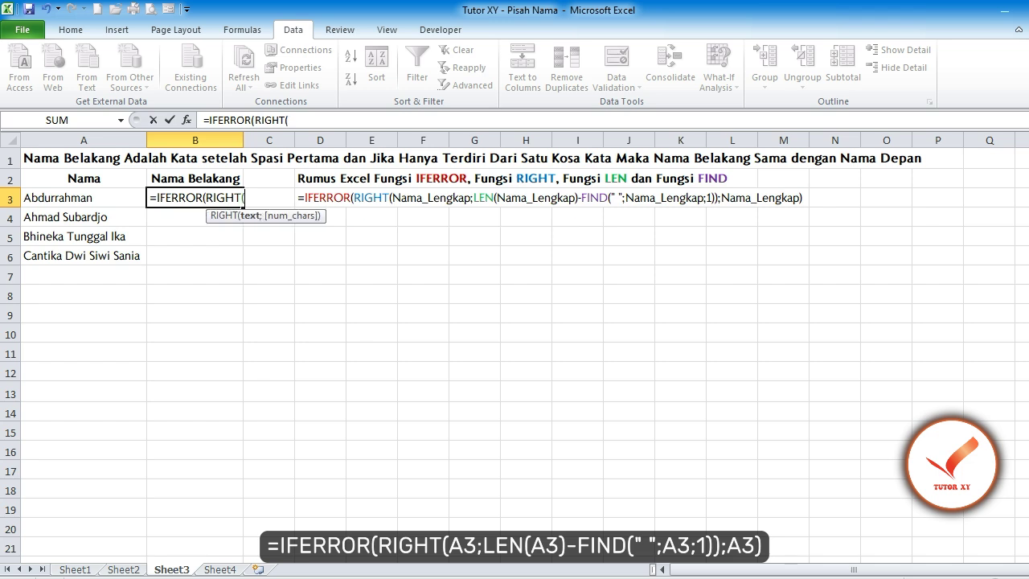
{"action": "key", "text": "Left"}
{"action": "type", "text": ";LEN("}
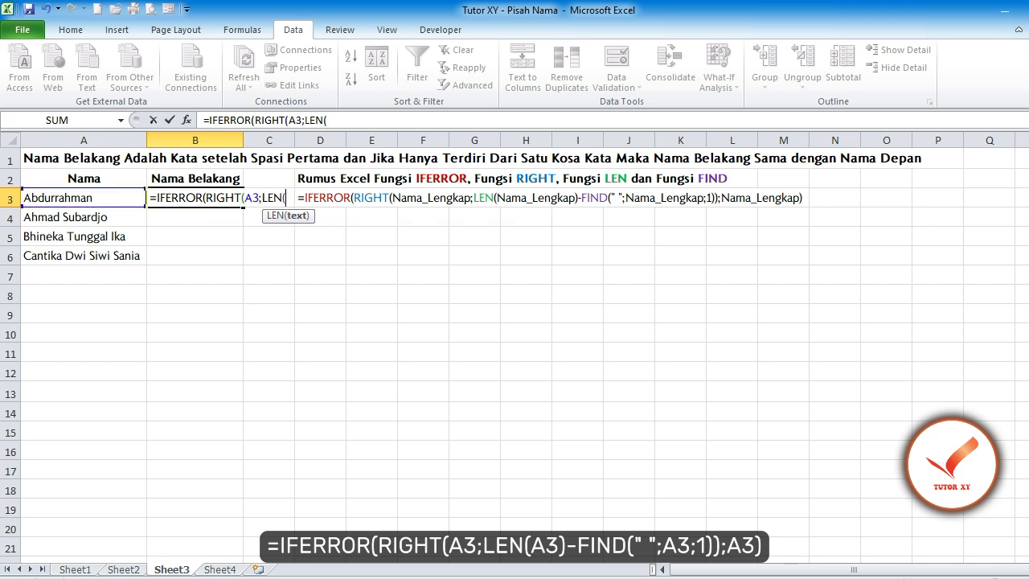
{"action": "key", "text": "Left"}
{"action": "type", "text": ")-FIND"}
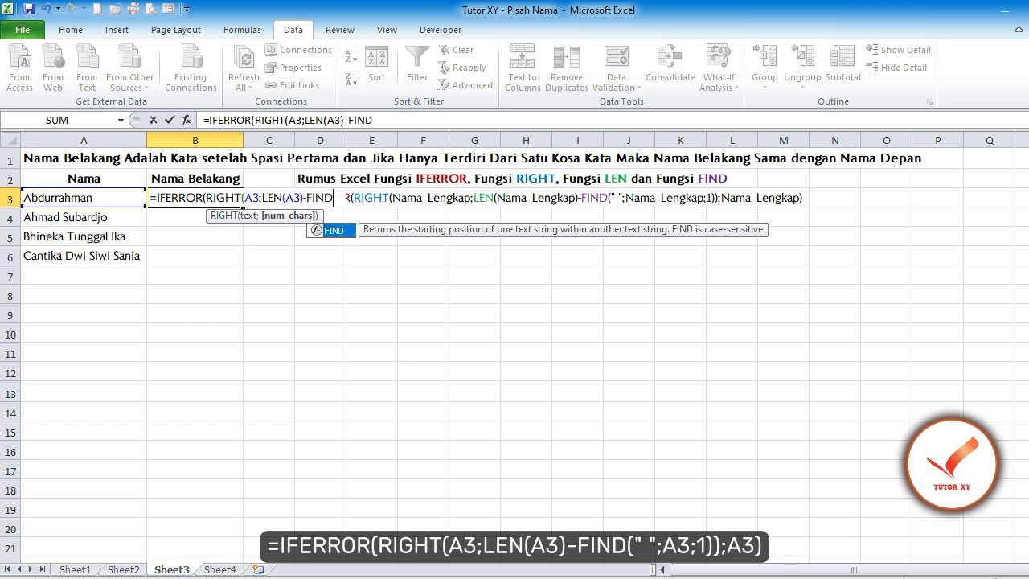
{"action": "type", "text": "("}
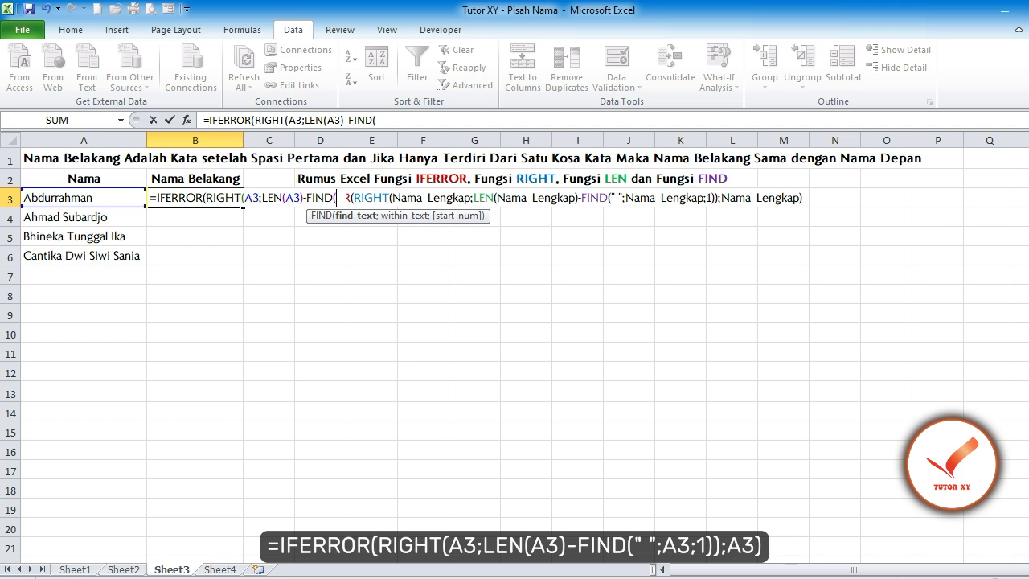
{"action": "type", "text": "\" \";"}
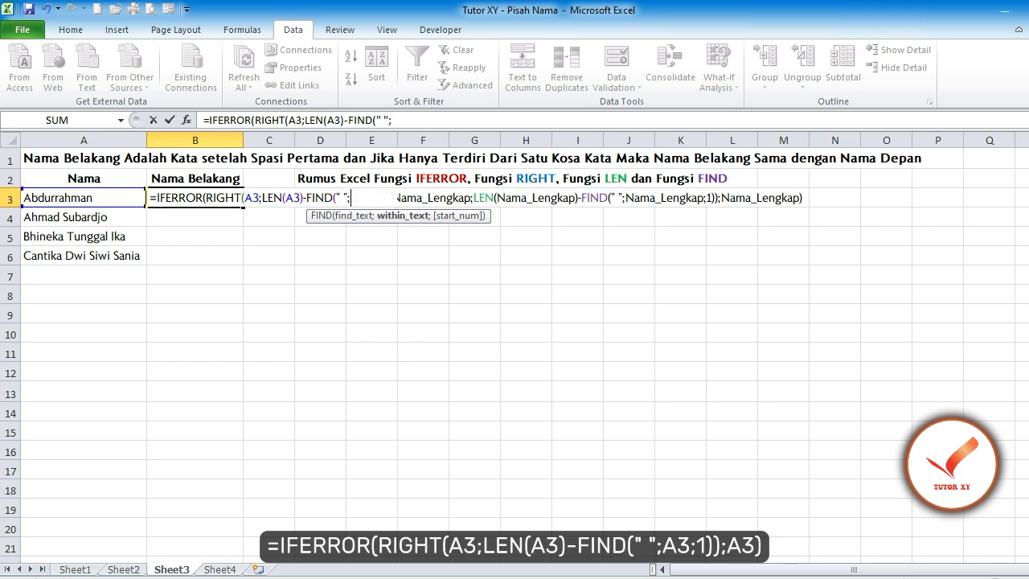
{"action": "type", "text": "A3;1"}
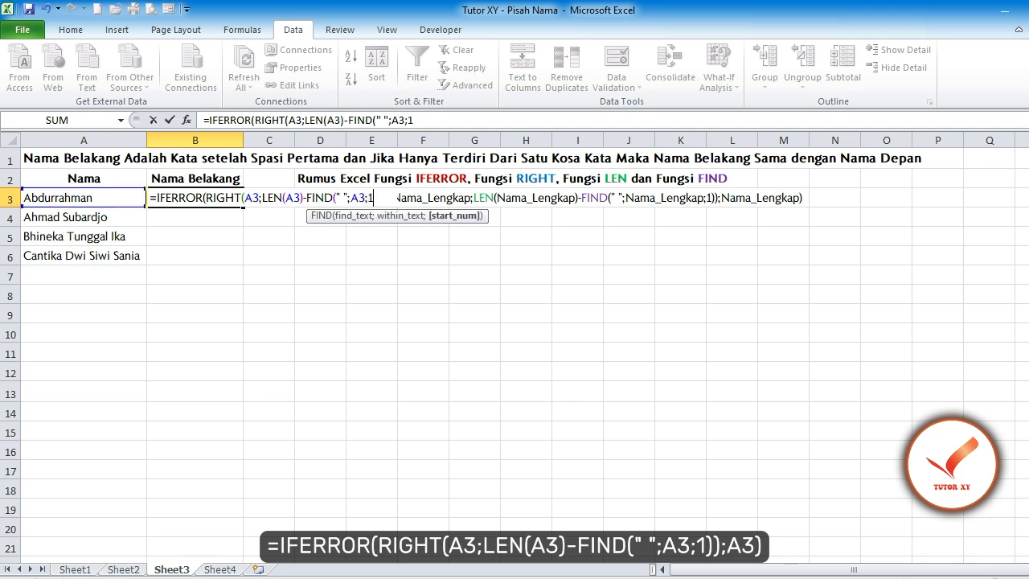
{"action": "type", "text": "));"}
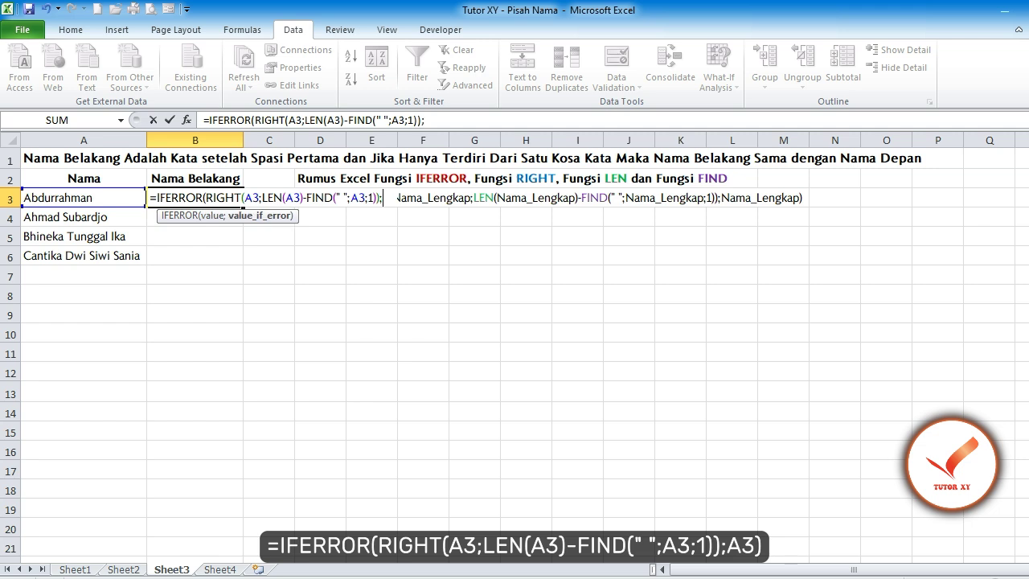
{"action": "key", "text": "Left"}
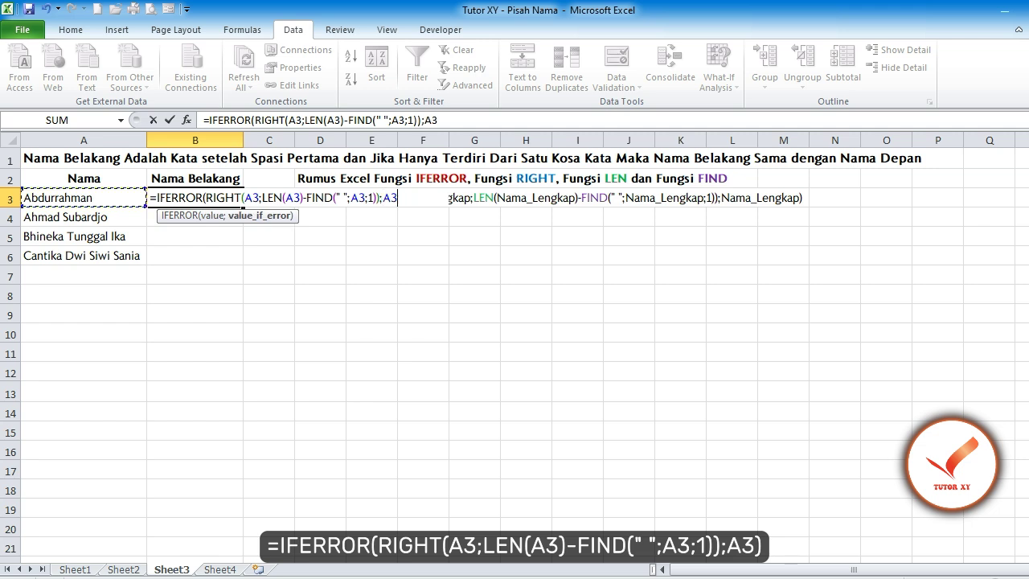
{"action": "type", "text": ")"}
{"action": "key", "text": "Return"}
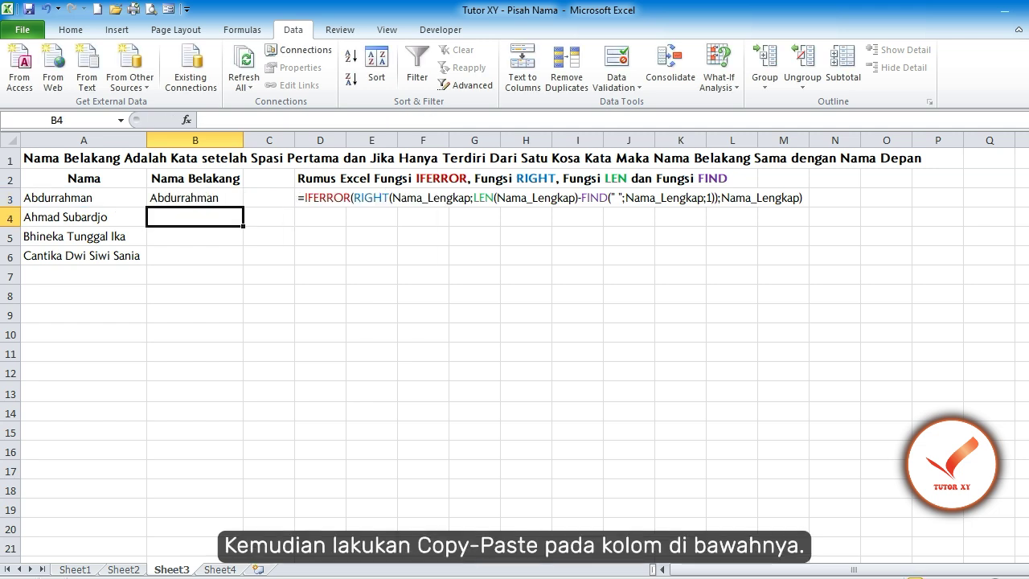
Copy the RIGHT-based last-name formula with the full-name fallback from B3 into cells B4:B6.
{"action": "key", "text": "Up"}
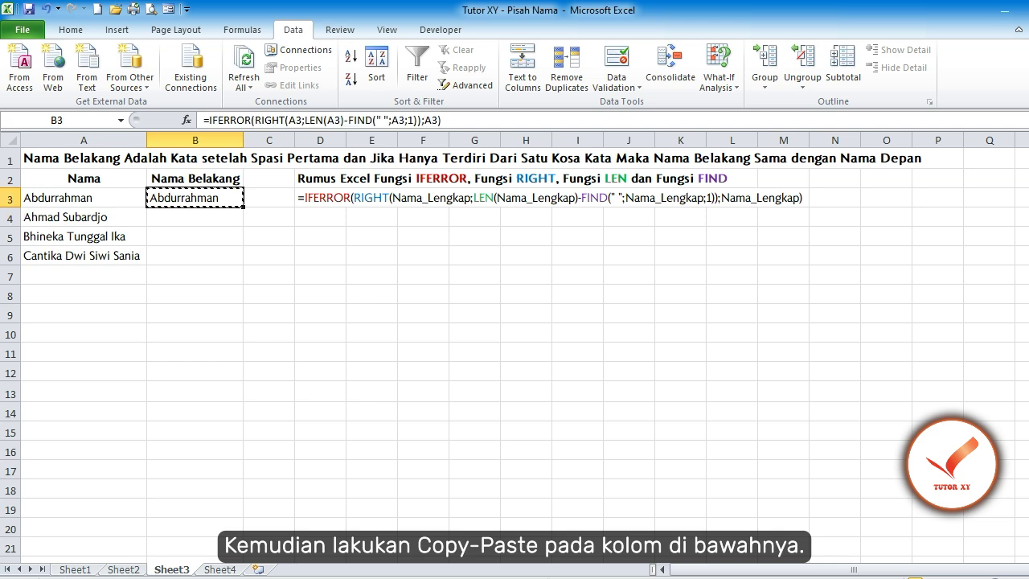
{"action": "key", "text": "Down"}
{"action": "key", "text": "shift+Down"}
{"action": "key", "text": "shift+Down"}
{"action": "key", "text": "ctrl+v"}
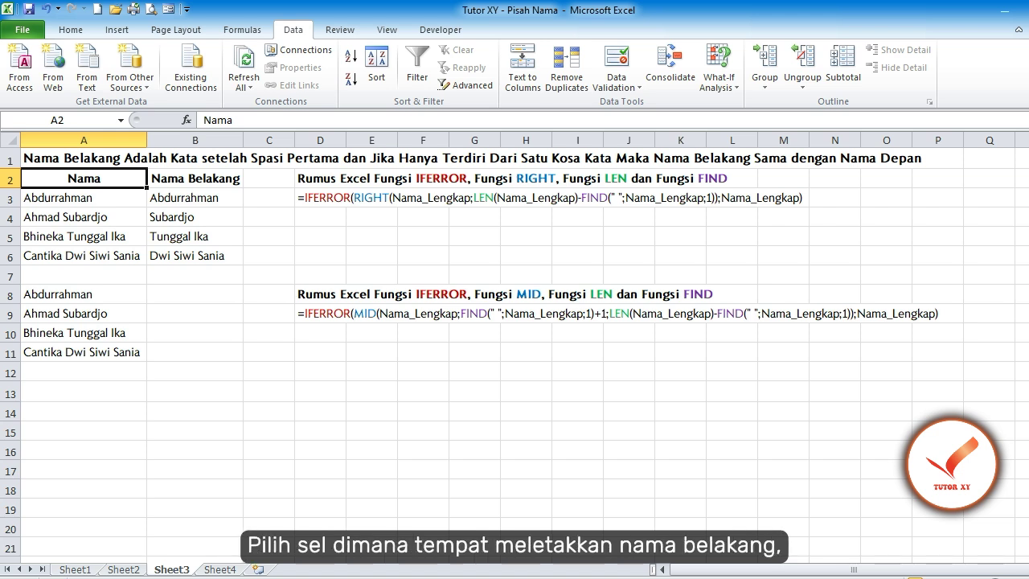
Enter the last-name formula =IFERROR(MID(A8;FIND(" ";A8;1)+1;LEN(A8)-FIND(" ";A8;1));A8) in cell B8, falling back to the full name.
{"action": "left_click", "coordinate": [195, 294]}
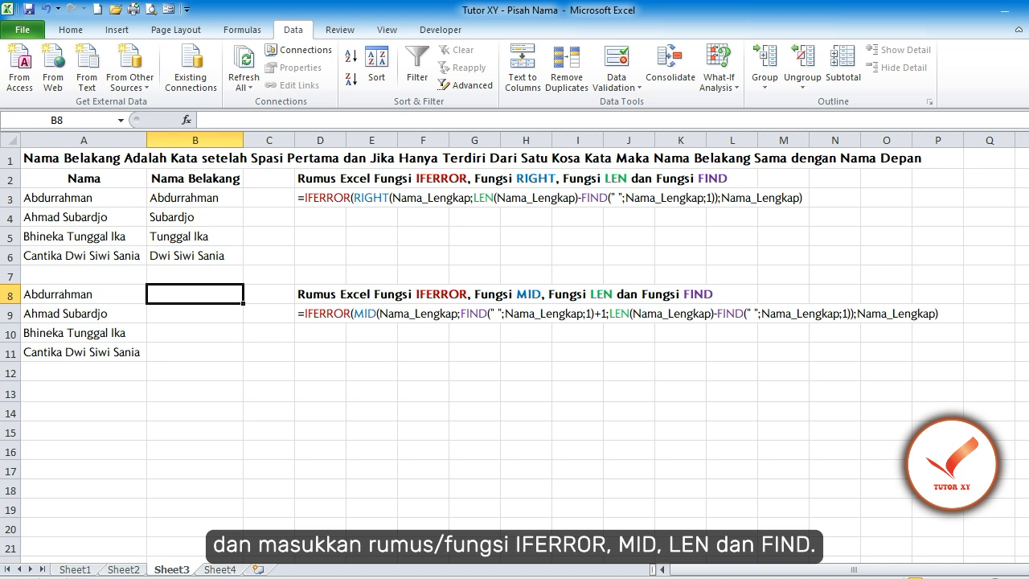
{"action": "type", "text": "="}
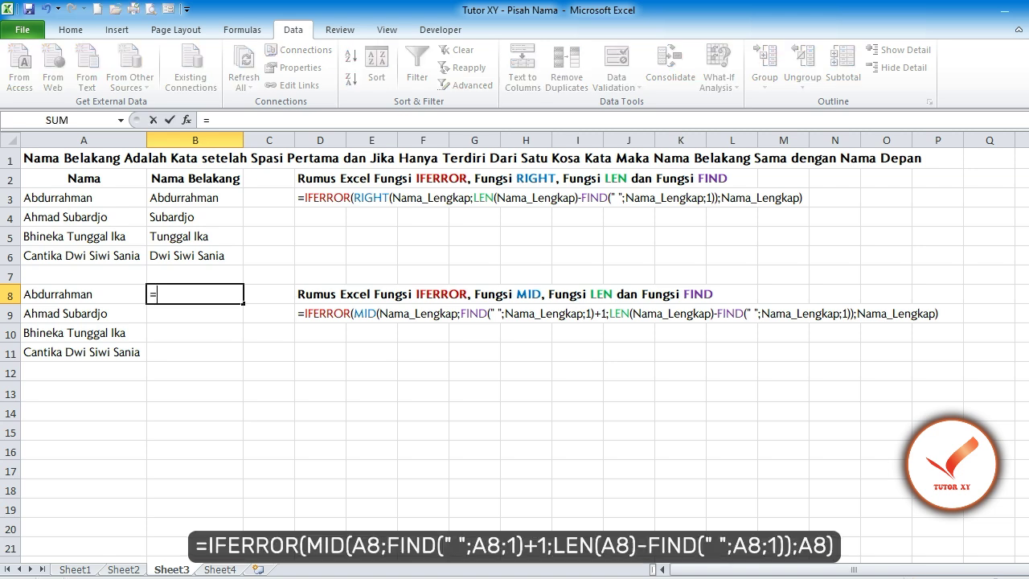
{"action": "type", "text": "IFERROR("}
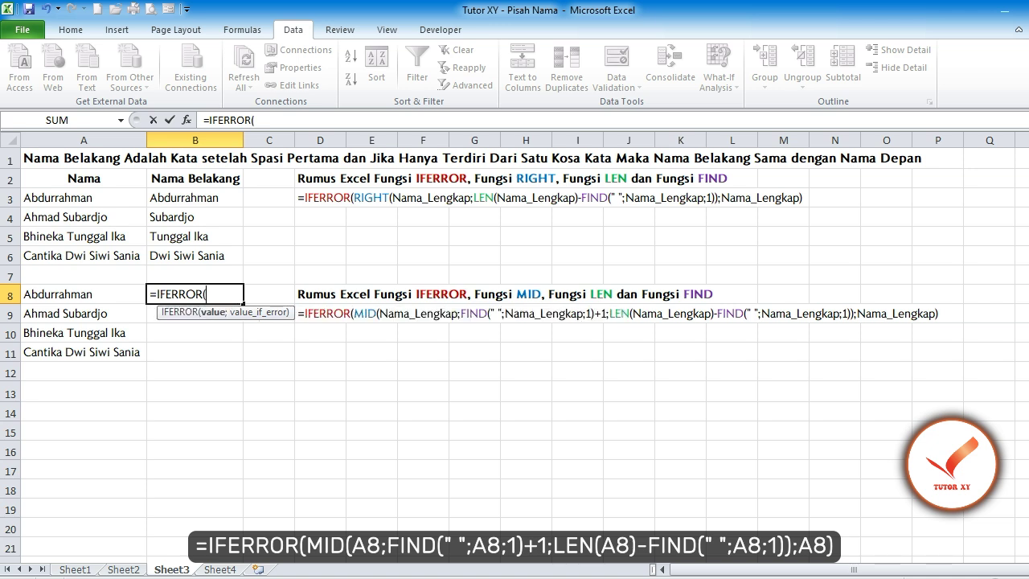
{"action": "type", "text": "MID("}
{"action": "key", "text": "Left"}
{"action": "type", "text": ";"}
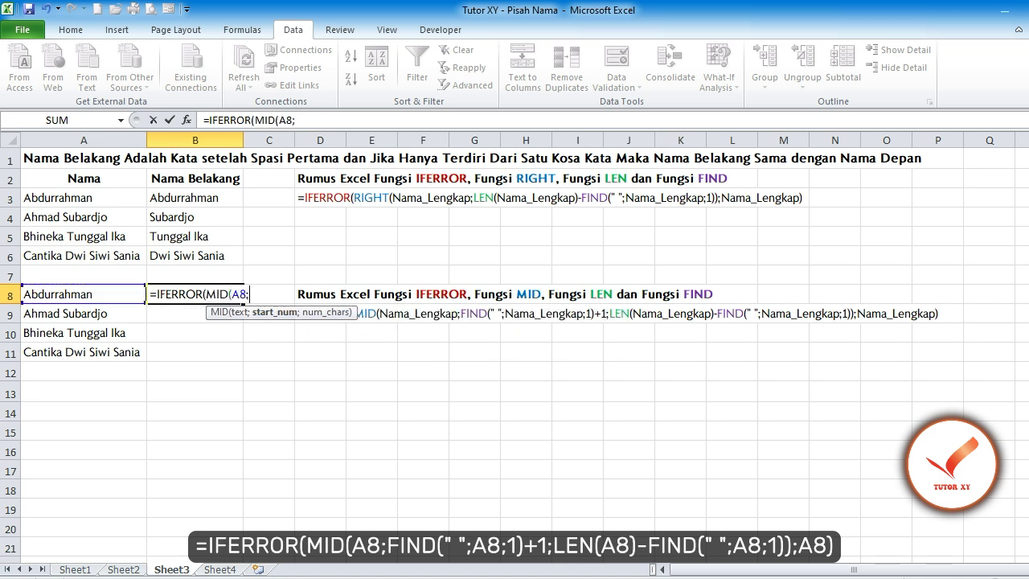
{"action": "type", "text": "FIND("}
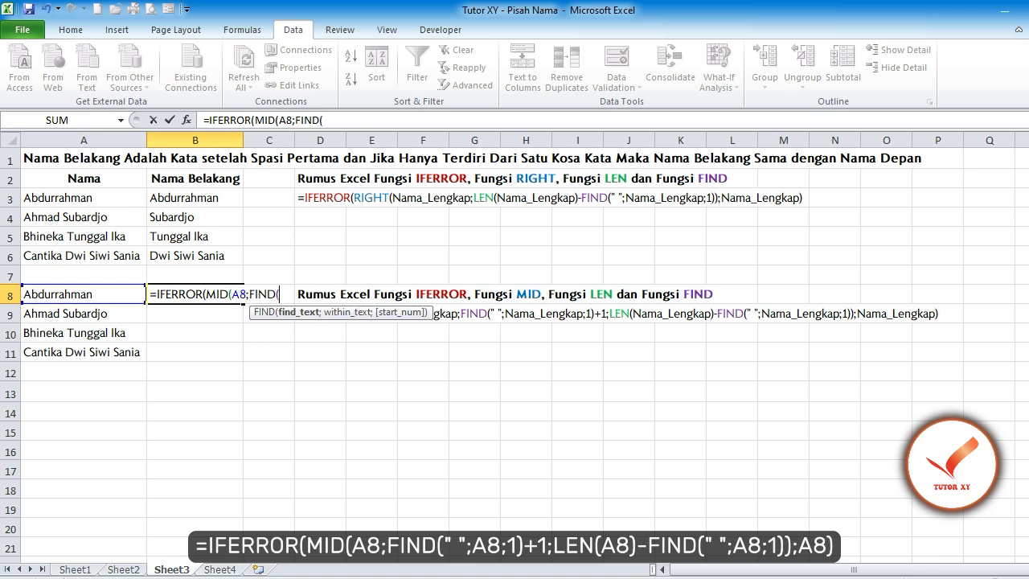
{"action": "type", "text": "\" \";"}
{"action": "key", "text": "Left"}
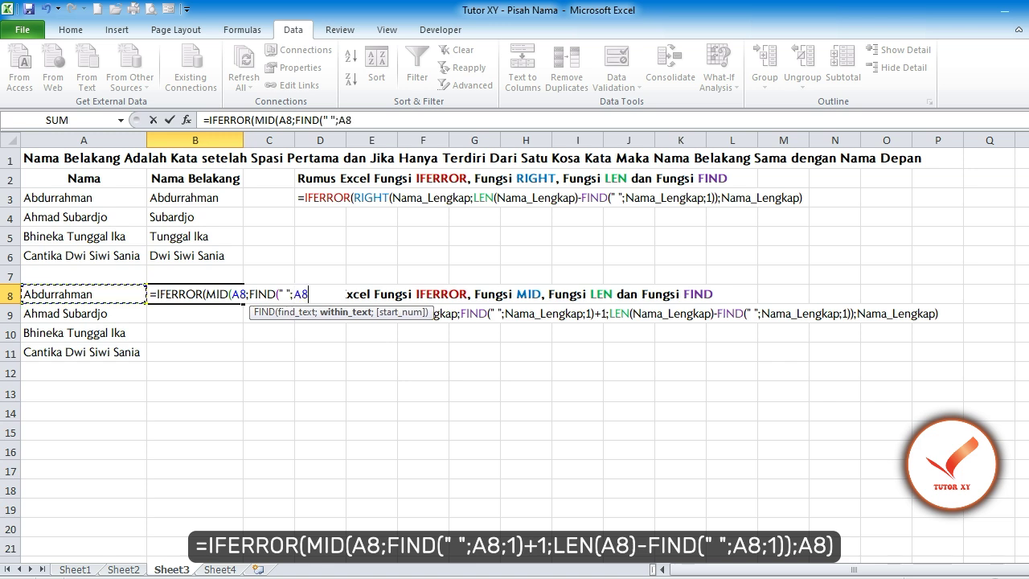
{"action": "type", "text": ";1"}
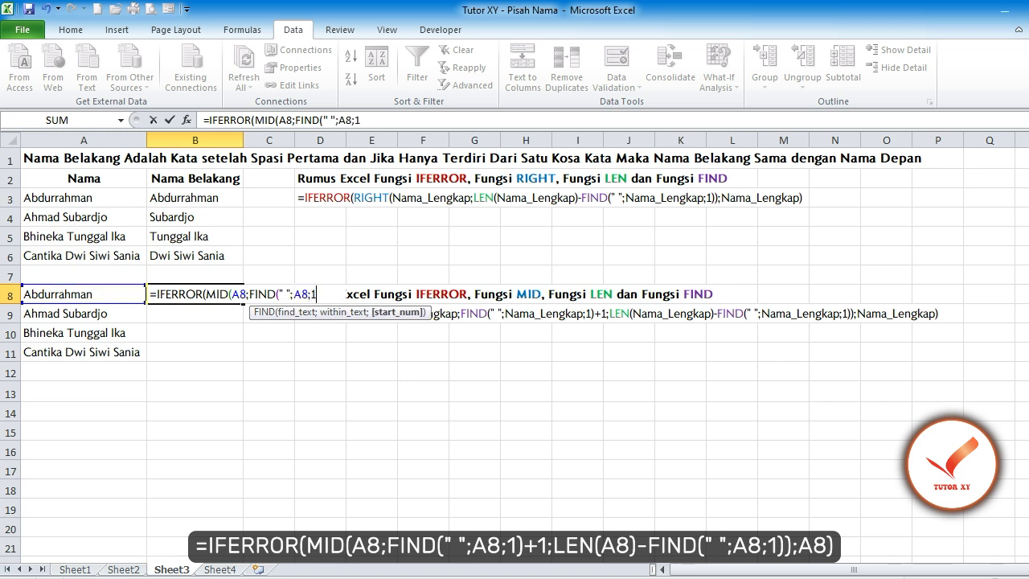
{"action": "type", "text": ")+1"}
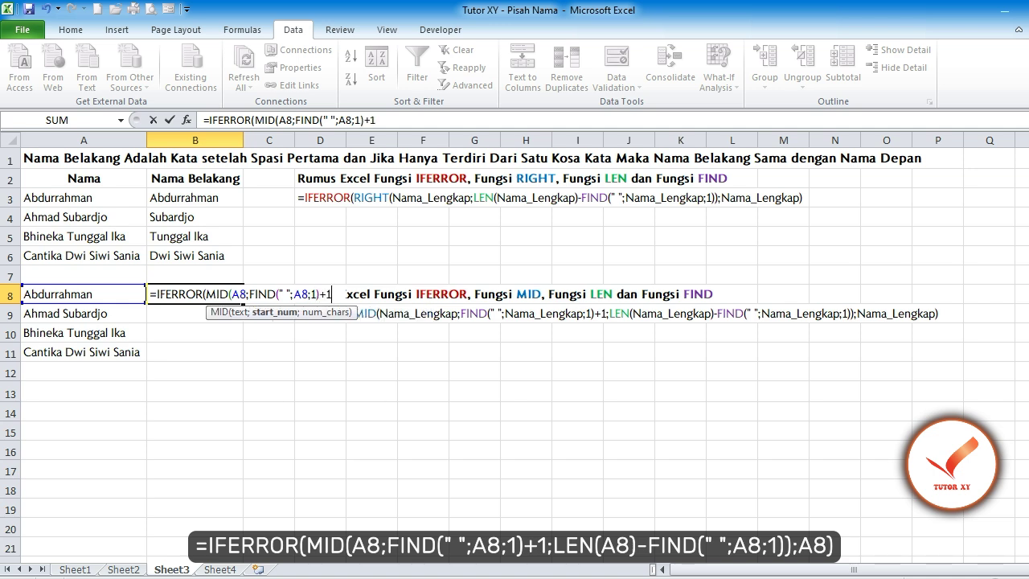
{"action": "type", "text": ";LEN"}
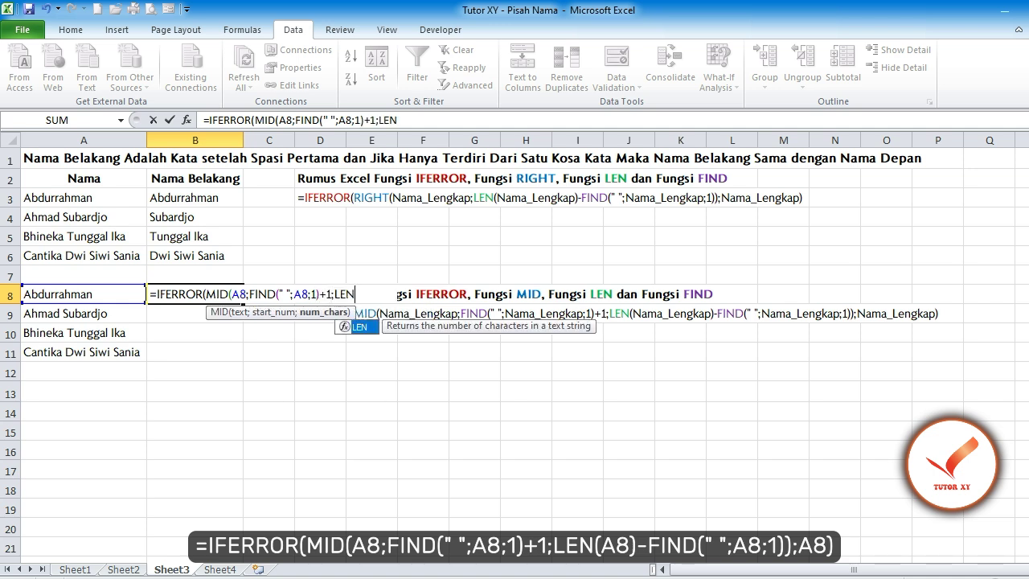
{"action": "type", "text": "("}
{"action": "key", "text": "Left"}
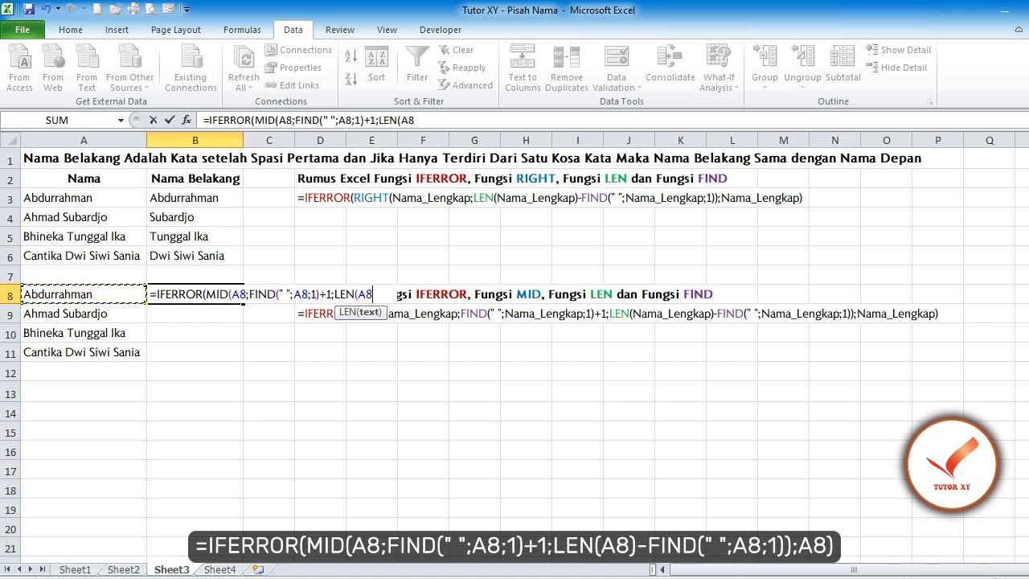
{"action": "type", "text": ")-FIND("}
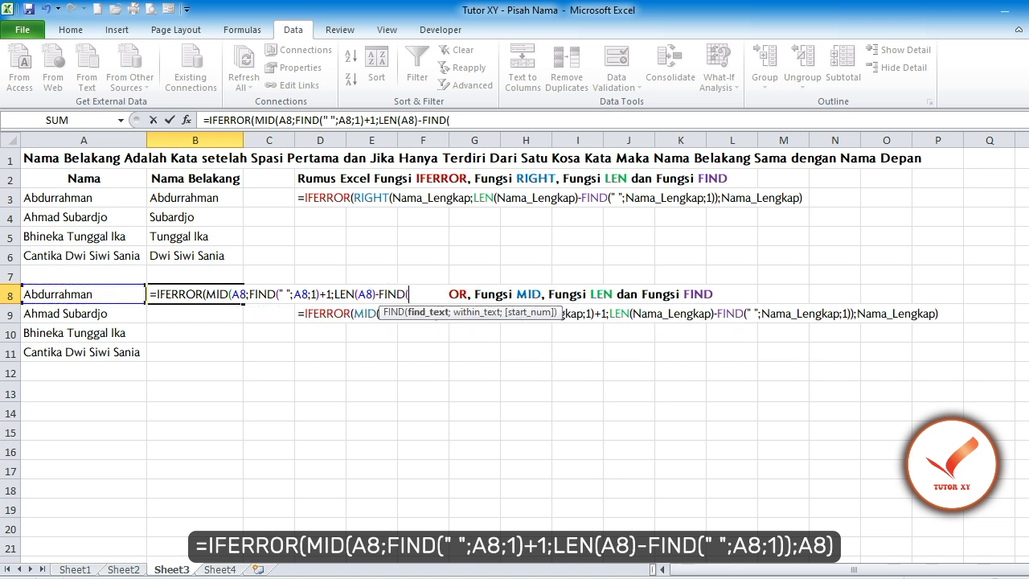
{"action": "type", "text": "\" \";"}
{"action": "key", "text": "Left"}
{"action": "type", "text": ";1))"}
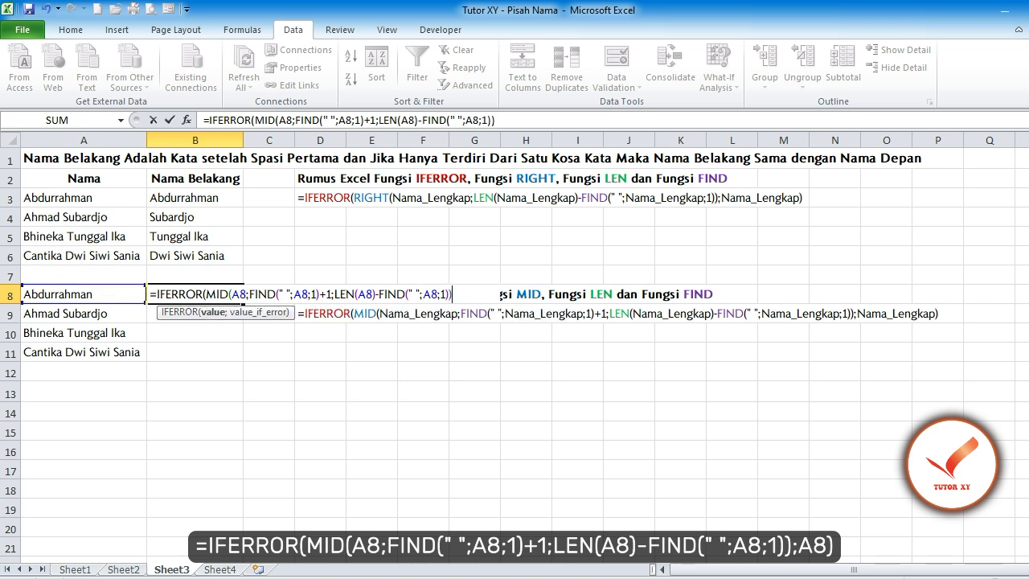
{"action": "type", "text": ";"}
{"action": "key", "text": "Left"}
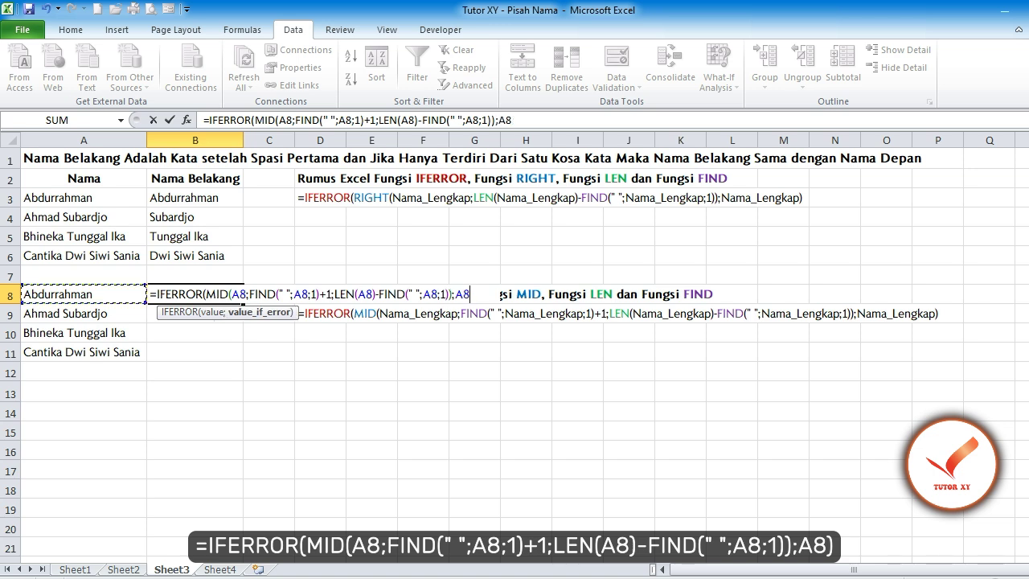
{"action": "type", "text": ")"}
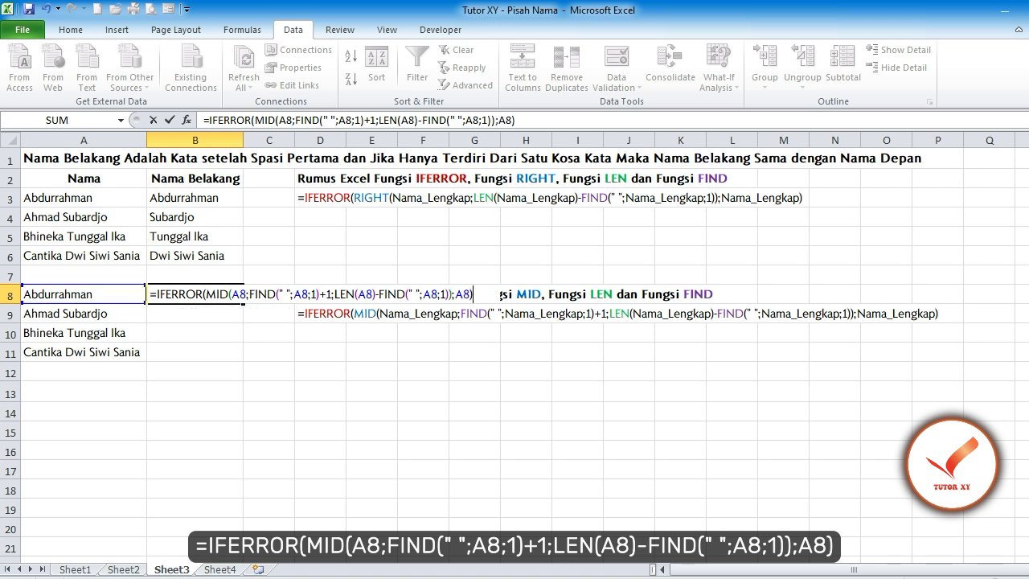
{"action": "key", "text": "Return"}
Copy the MID-based last-name formula with the full-name fallback from B8 into cells B9:B11.
{"action": "key", "text": "Up"}
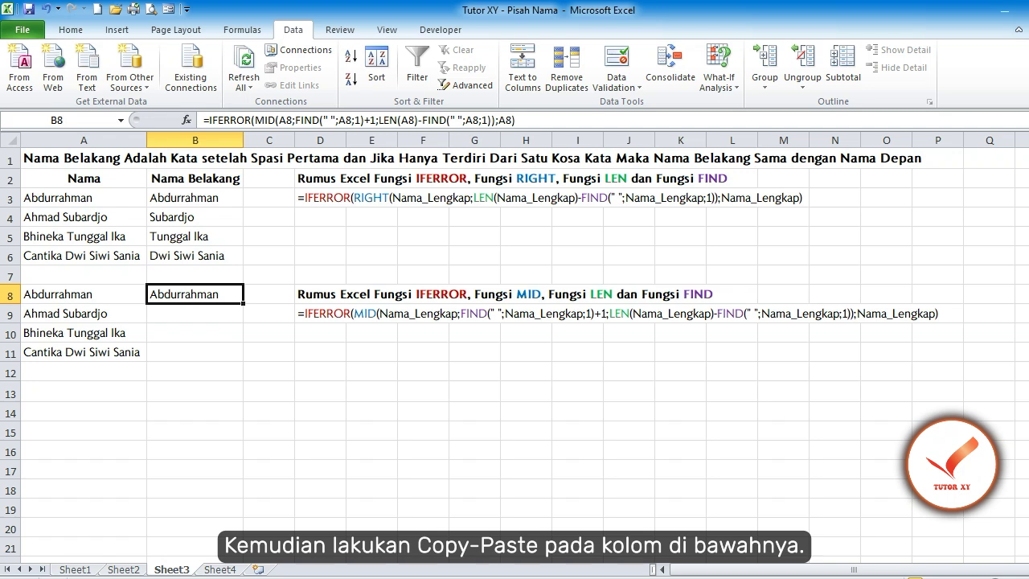
{"action": "key", "text": "Down"}
{"action": "key", "text": "shift+Down"}
{"action": "key", "text": "shift+Down"}
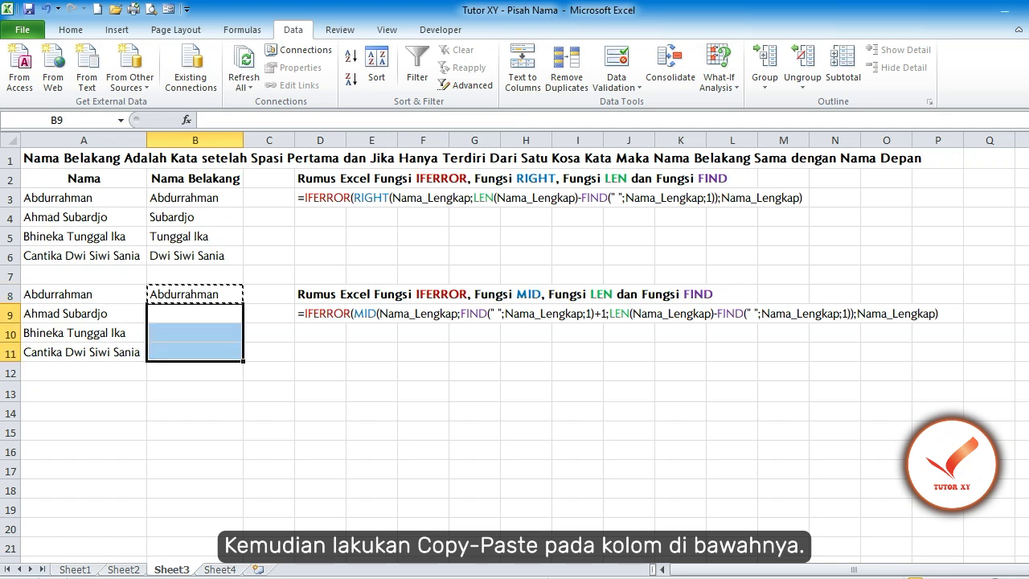
{"action": "key", "text": "ctrl+v"}
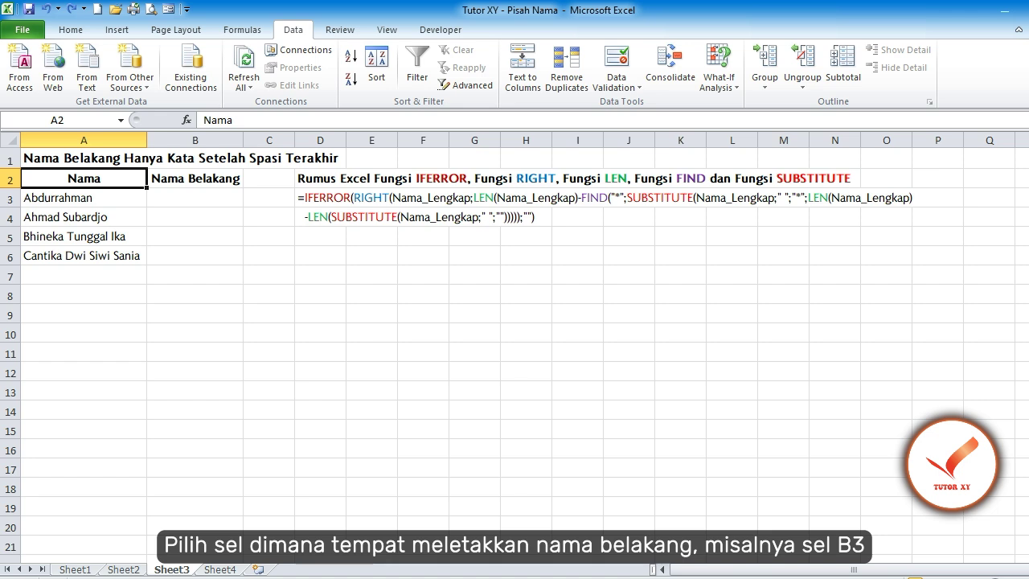
Enter the last-name formula =IFERROR(RIGHT(A3;LEN(A3)-FIND("*";SUBSTITUTE(A3;" ";"*";LEN(A3)-LEN(SUBSTITUTE(A3;" ";"")))));"") in cell B3.
{"action": "left_click", "coordinate": [194, 198]}
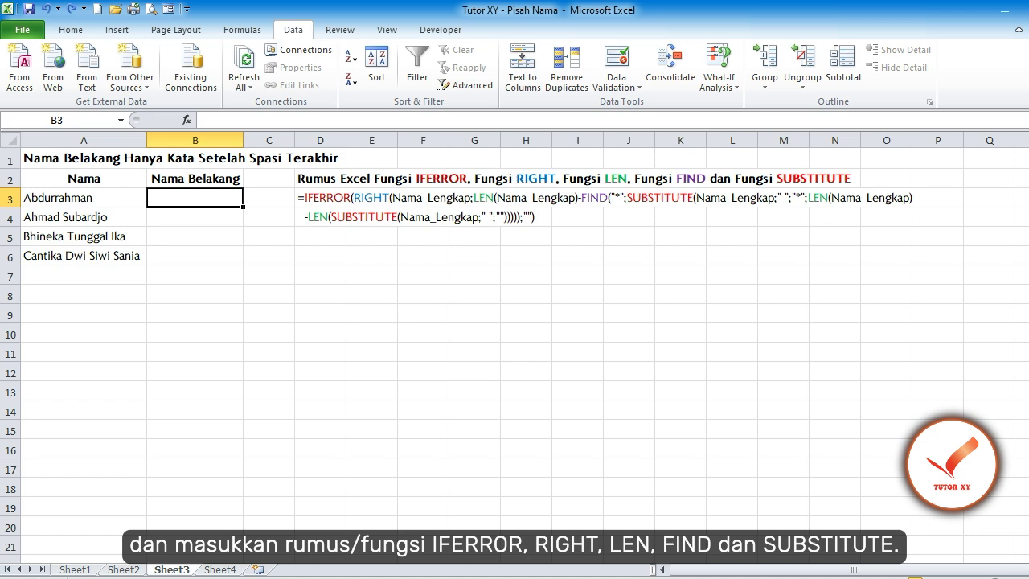
{"action": "type", "text": "="}
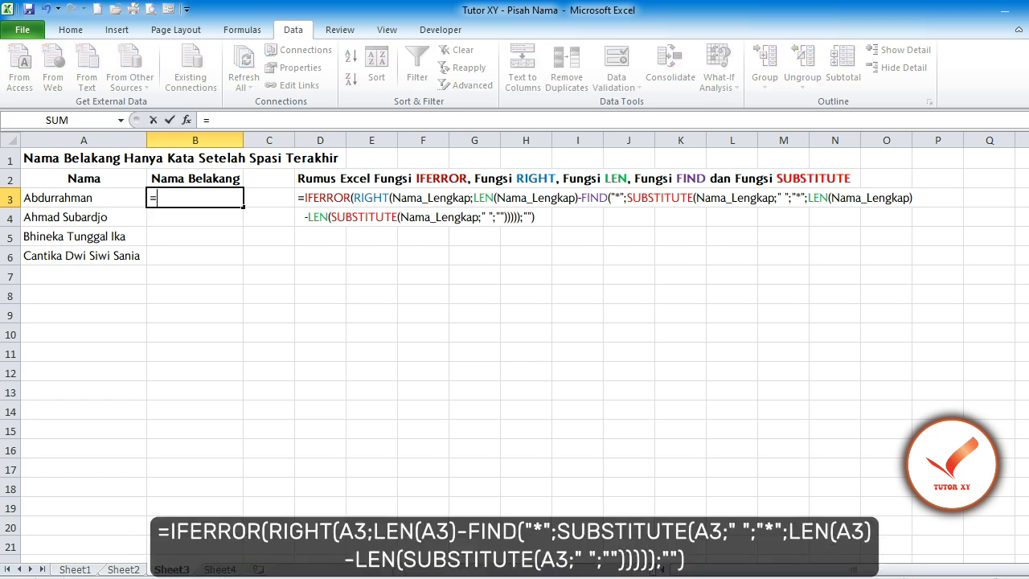
{"action": "type", "text": "IFERROR("}
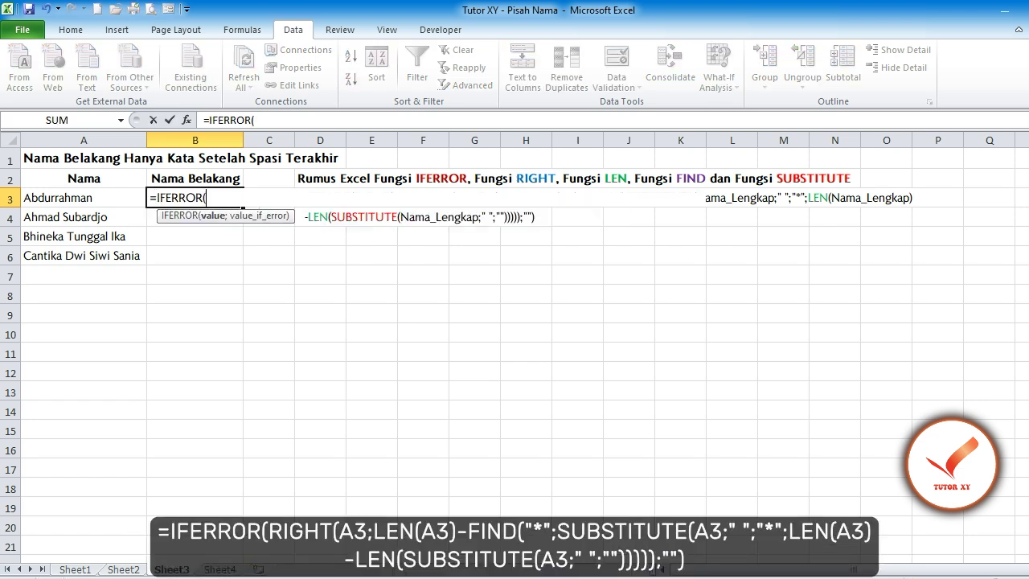
{"action": "type", "text": "RIGHT("}
{"action": "key", "text": "Left"}
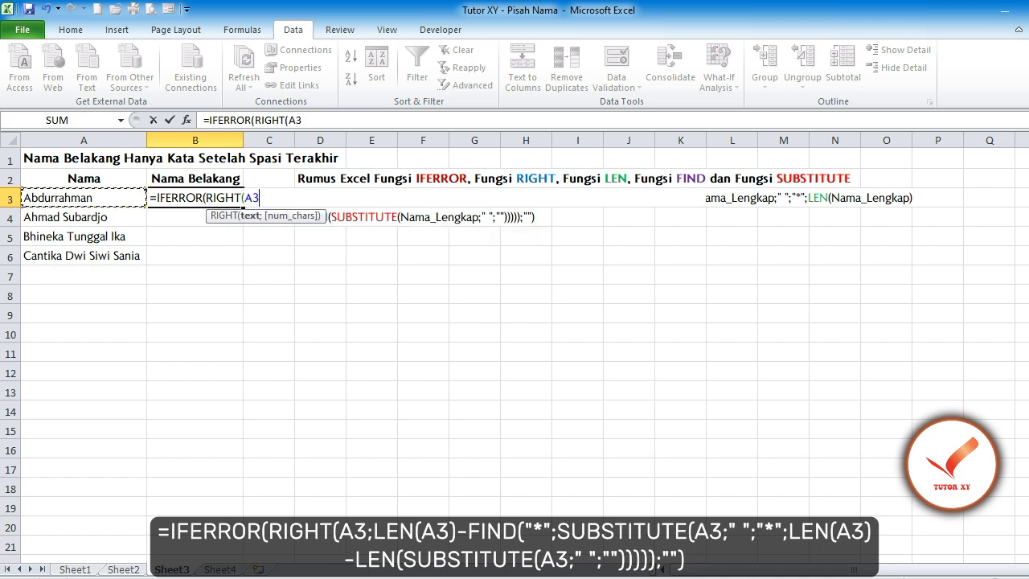
{"action": "type", "text": ";LEN("}
{"action": "key", "text": "Left"}
{"action": "type", "text": ")-FIND"}
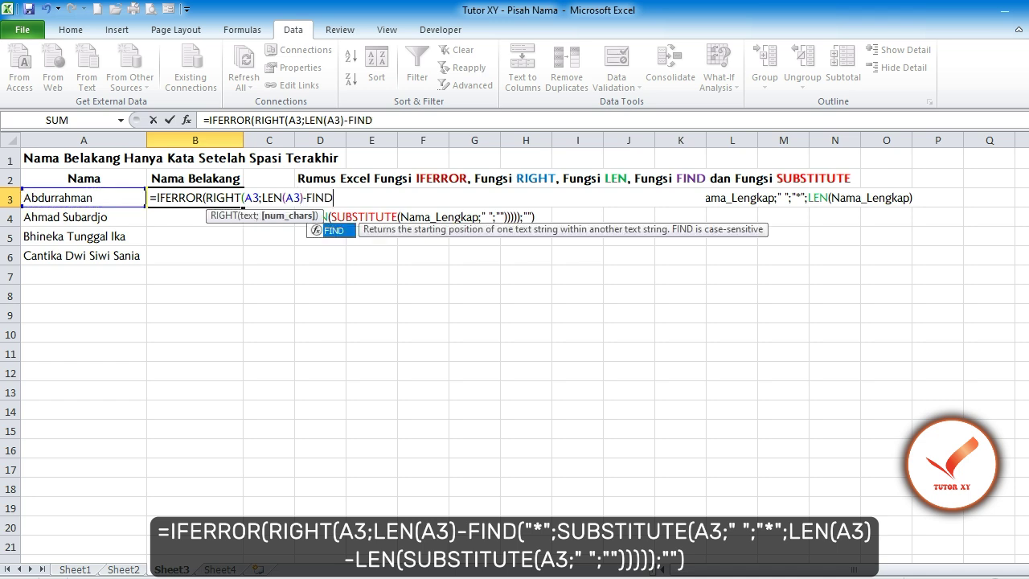
{"action": "type", "text": "(\""}
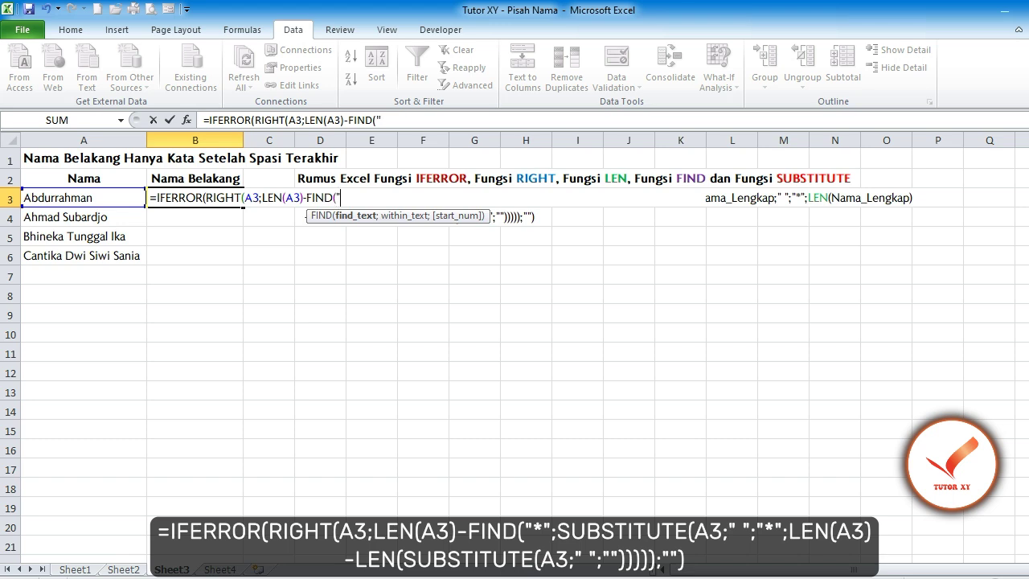
{"action": "type", "text": "*\";"}
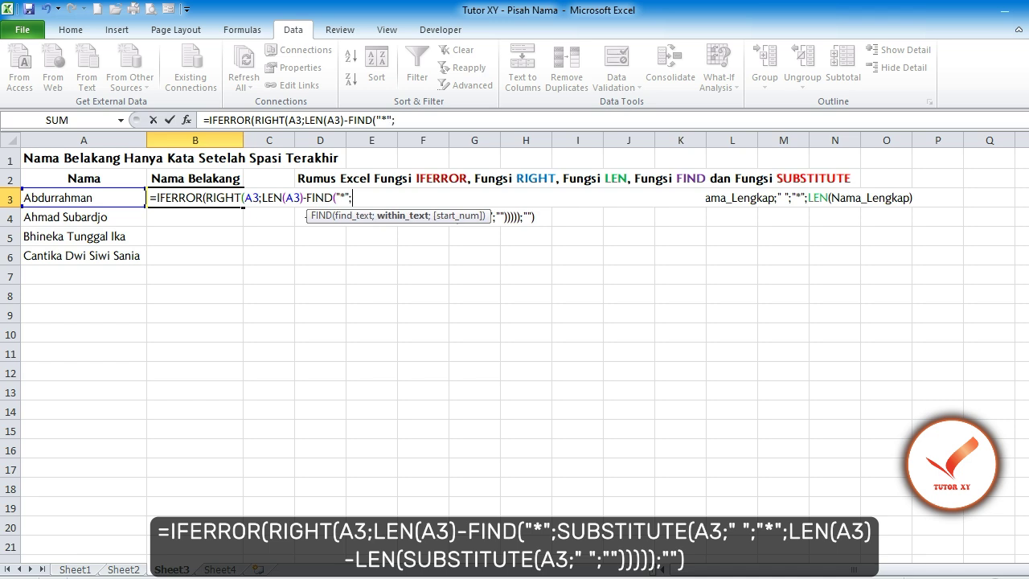
{"action": "type", "text": "SUBSTITUTE("}
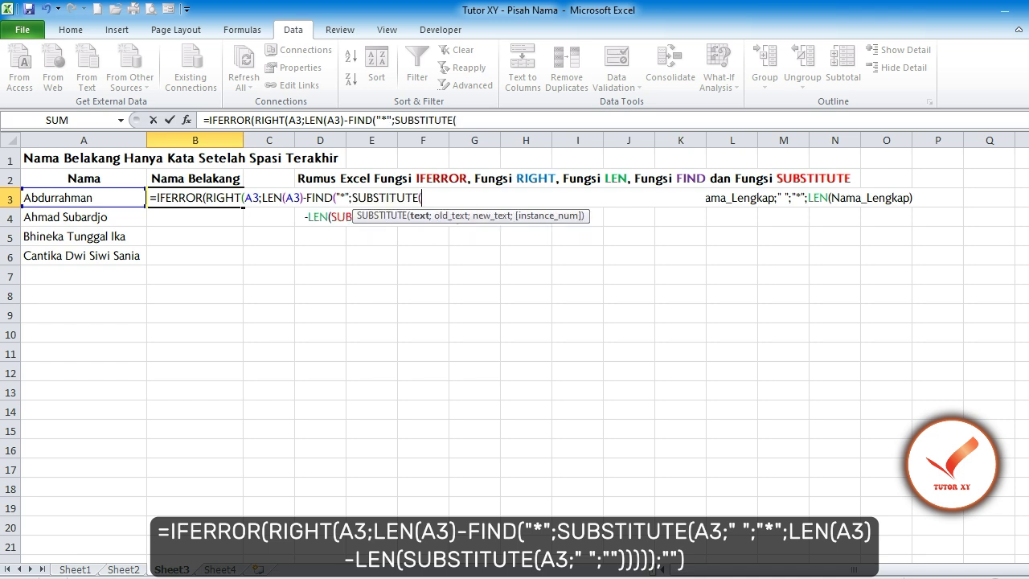
{"action": "key", "text": "Left"}
{"action": "type", "text": ";"}
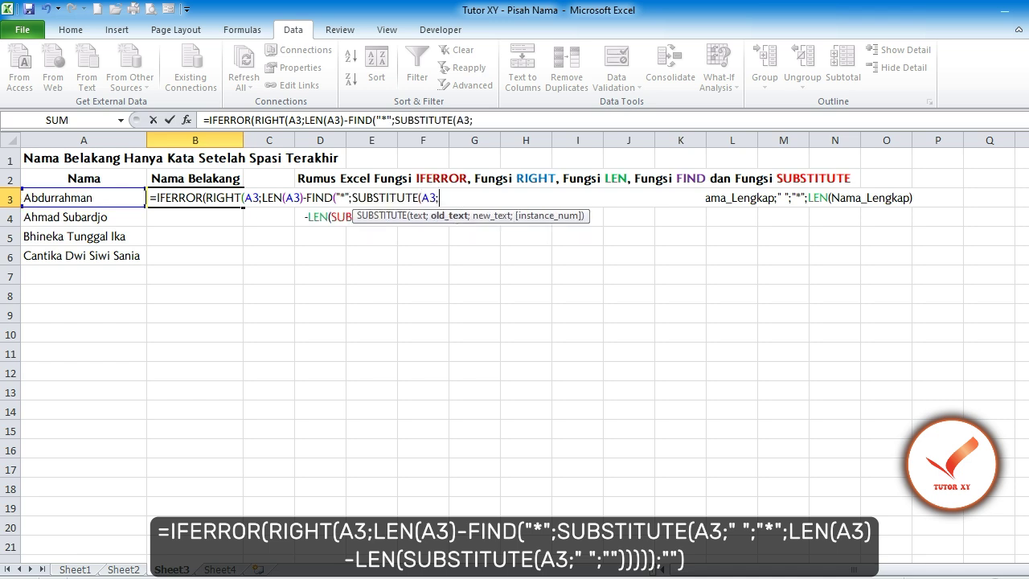
{"action": "type", "text": "\" \";\"*"}
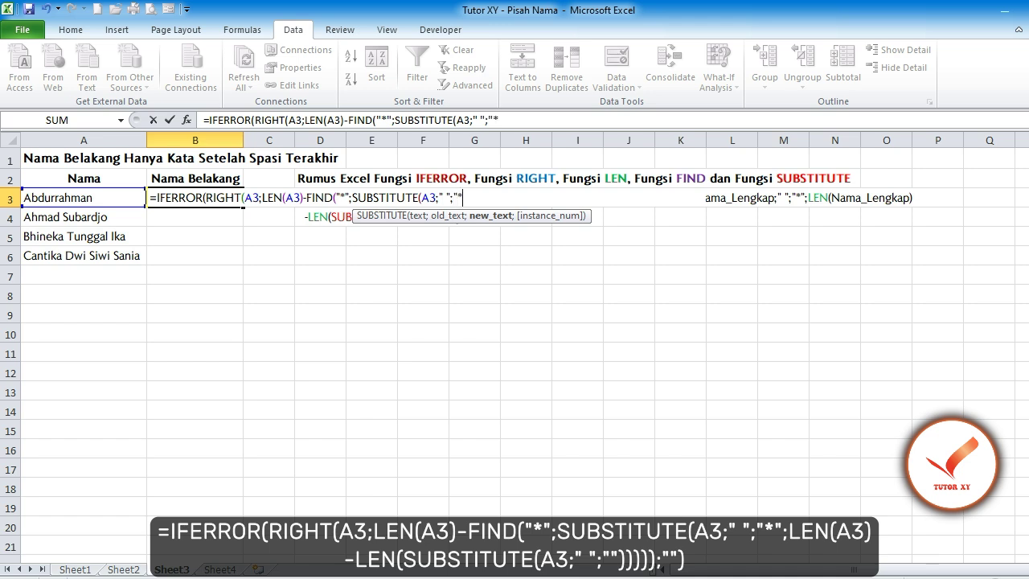
{"action": "type", "text": "\";LEN"}
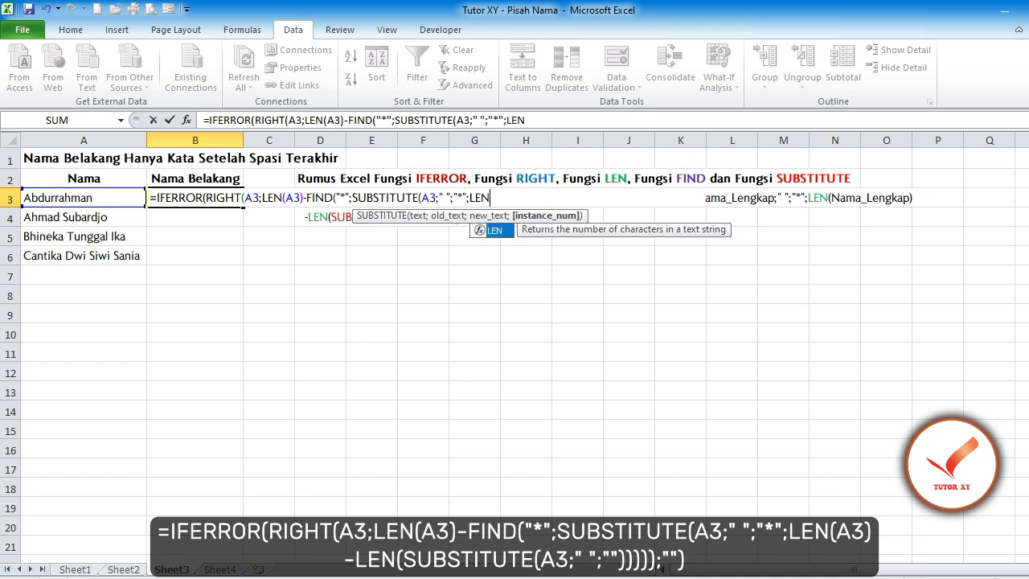
{"action": "type", "text": "("}
{"action": "key", "text": "Left"}
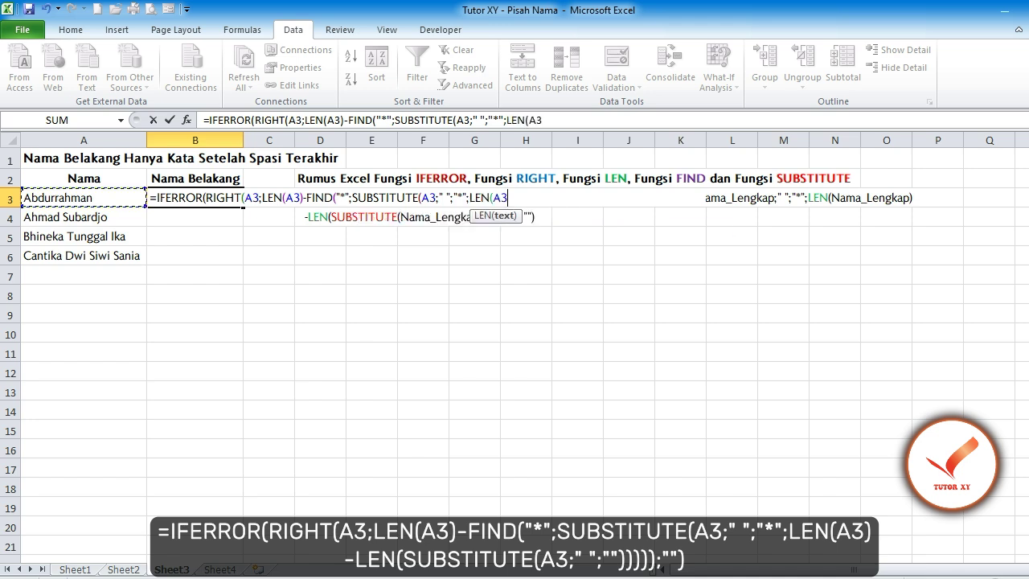
{"action": "type", "text": ")-"}
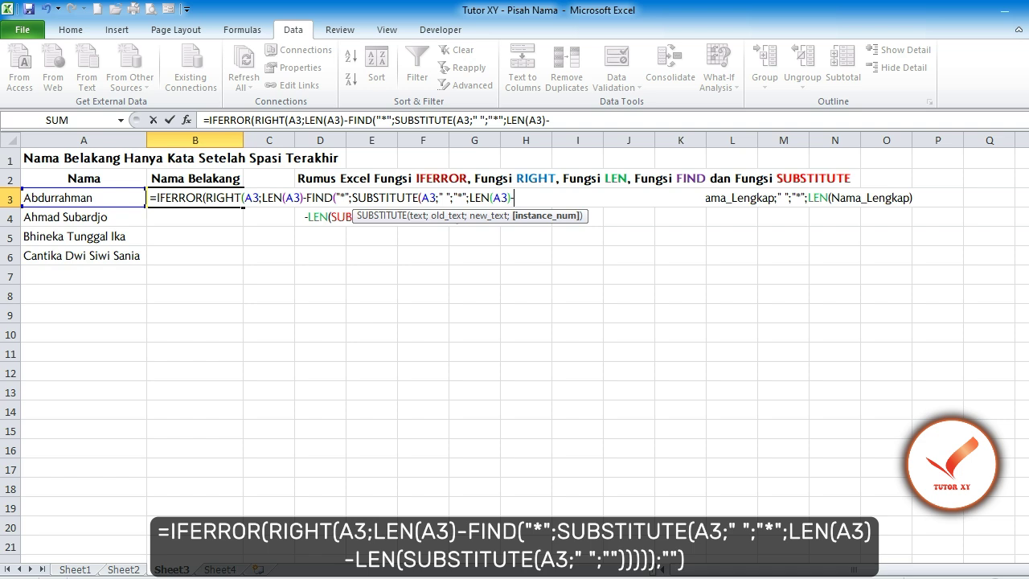
{"action": "type", "text": "LEN("}
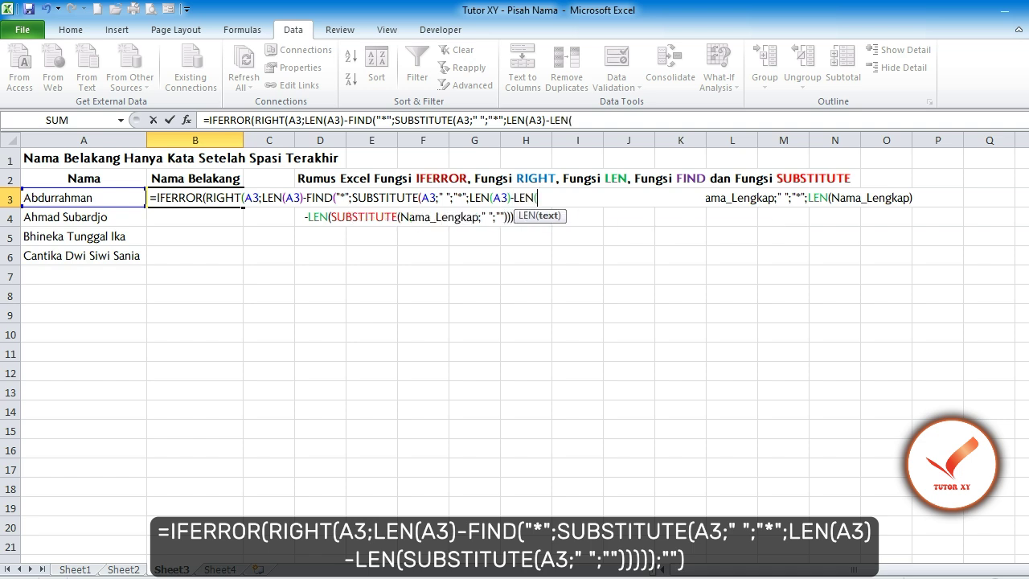
{"action": "type", "text": "SUBSTITUTE("}
{"action": "key", "text": "Left"}
{"action": "type", "text": ";"}
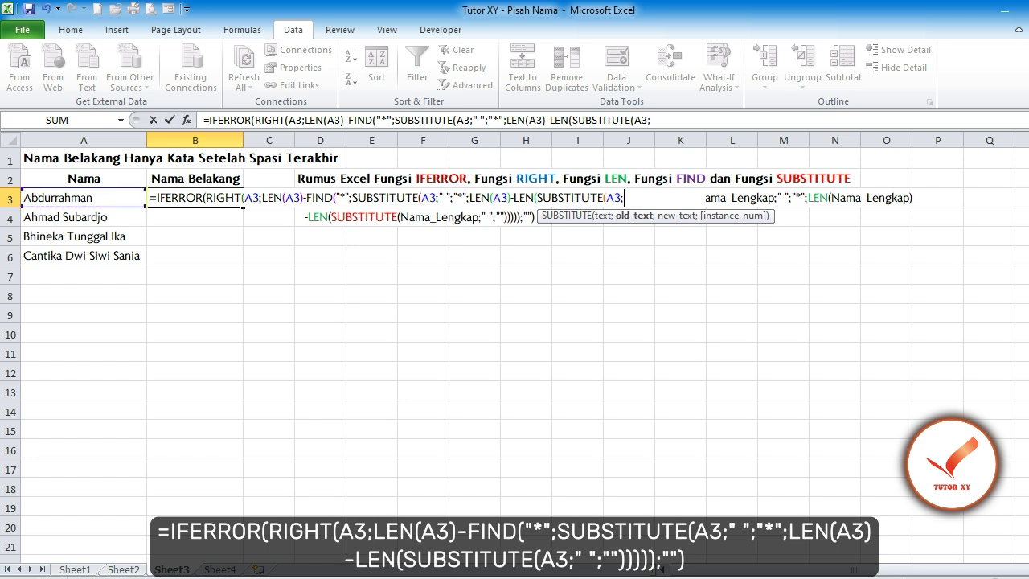
{"action": "type", "text": "\" \";"}
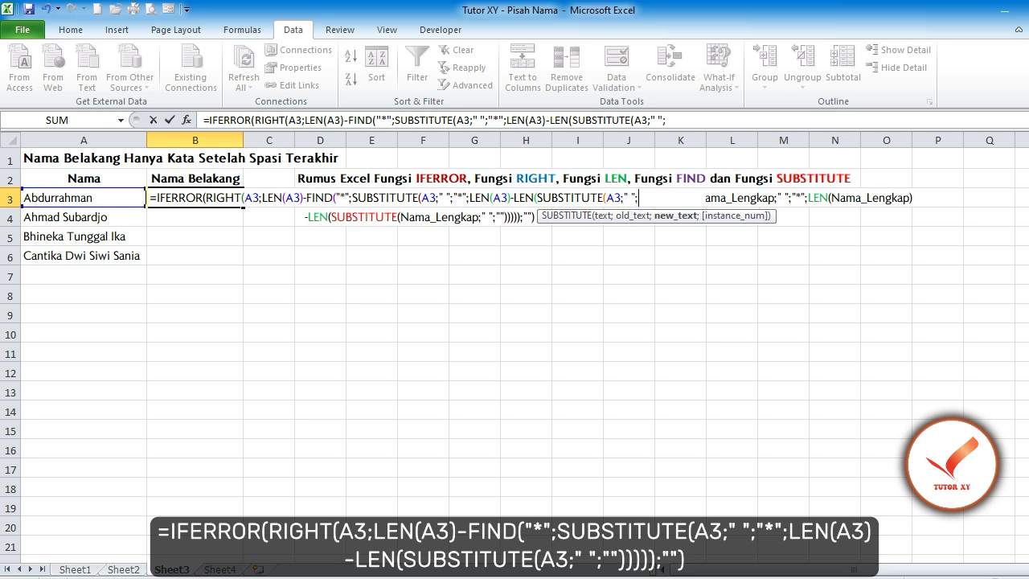
{"action": "type", "text": "\"\")"}
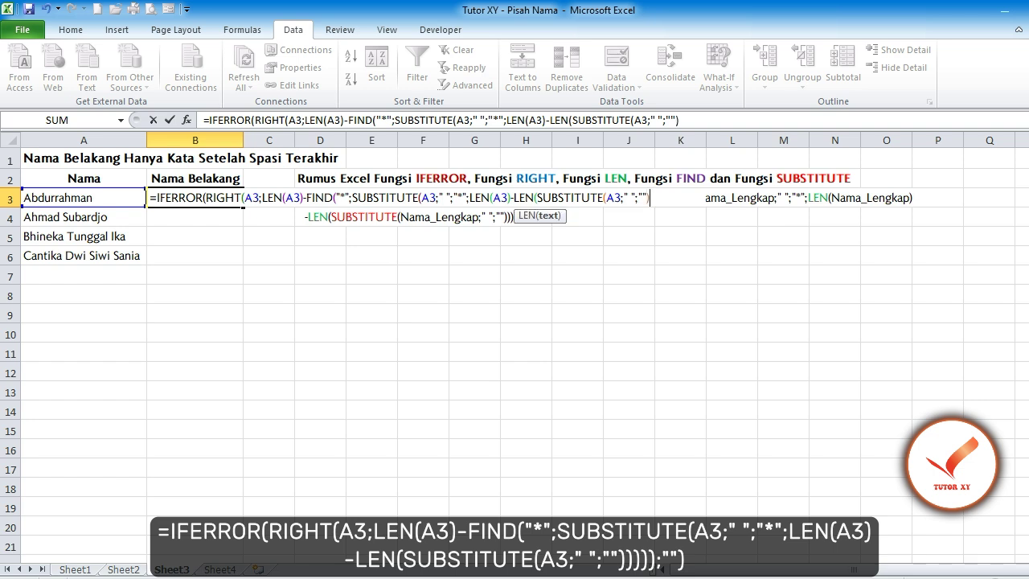
{"action": "type", "text": "))"}
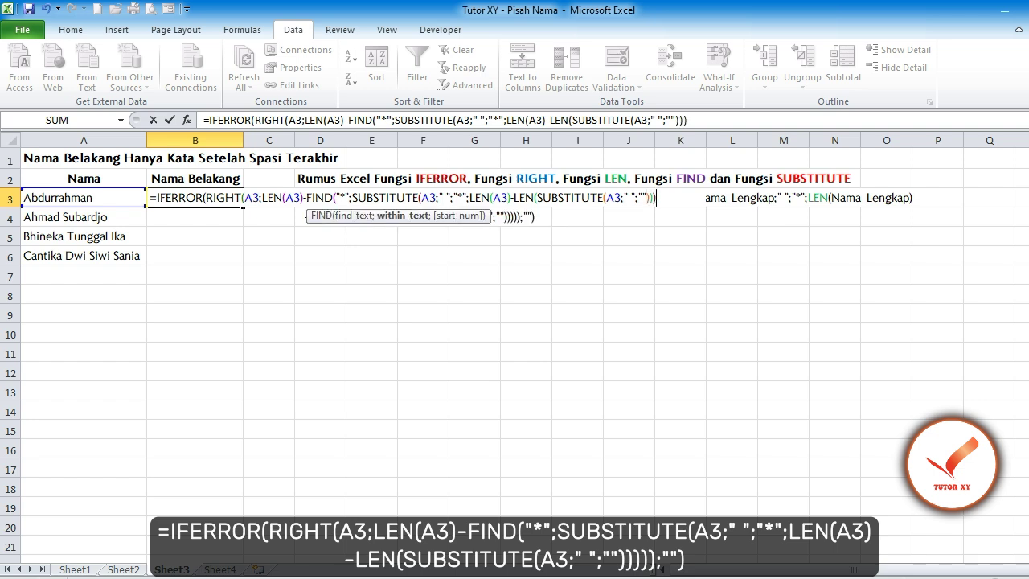
{"action": "type", "text": "));"}
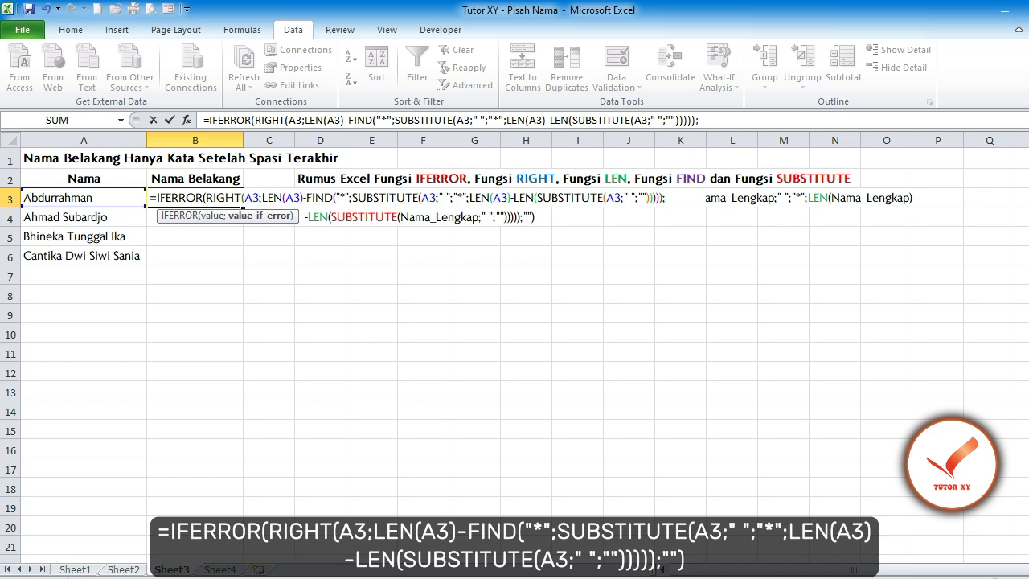
{"action": "type", "text": "\"\")"}
{"action": "key", "text": "Return"}
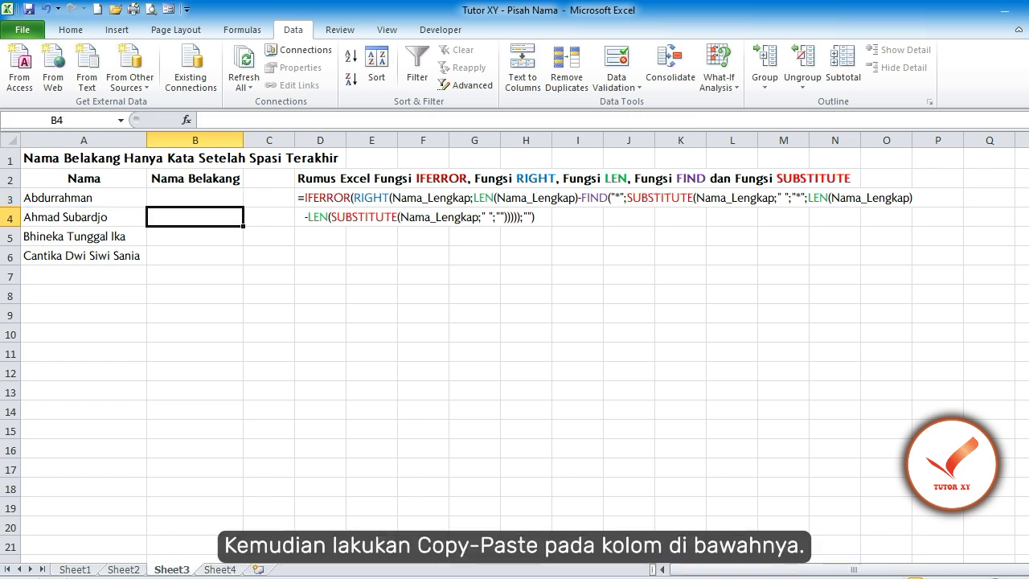
Copy the SUBSTITUTE-based last-name formula from B3 into cells B4:B6.
{"action": "key", "text": "Up"}
{"action": "key", "text": "ctrl+c"}
{"action": "key", "text": "Down"}
{"action": "key", "text": "shift+Down"}
{"action": "key", "text": "shift+Down"}
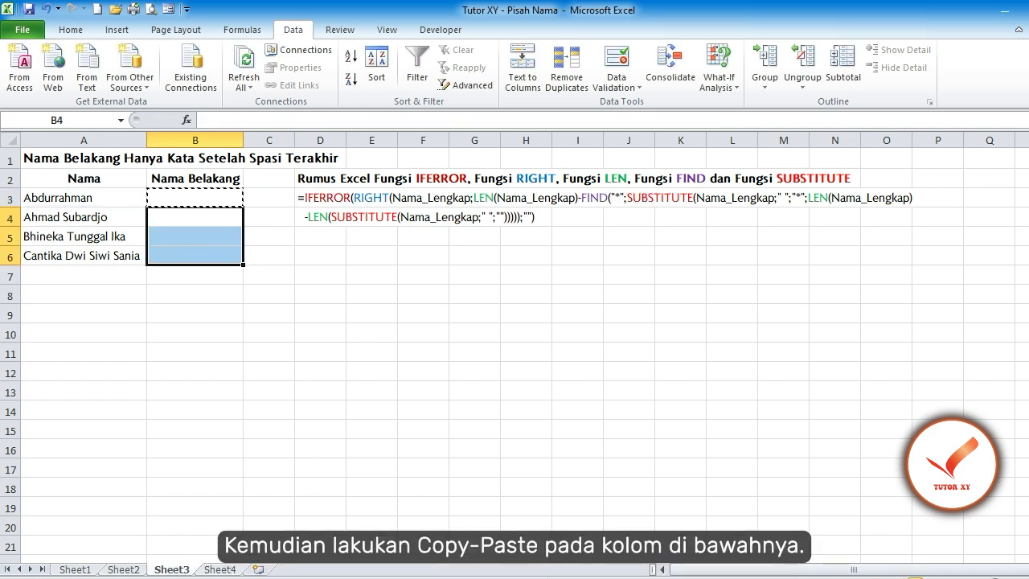
{"action": "key", "text": "ctrl+v"}
{"action": "key", "text": "Escape"}
{"action": "left_click", "coordinate": [84, 179]}
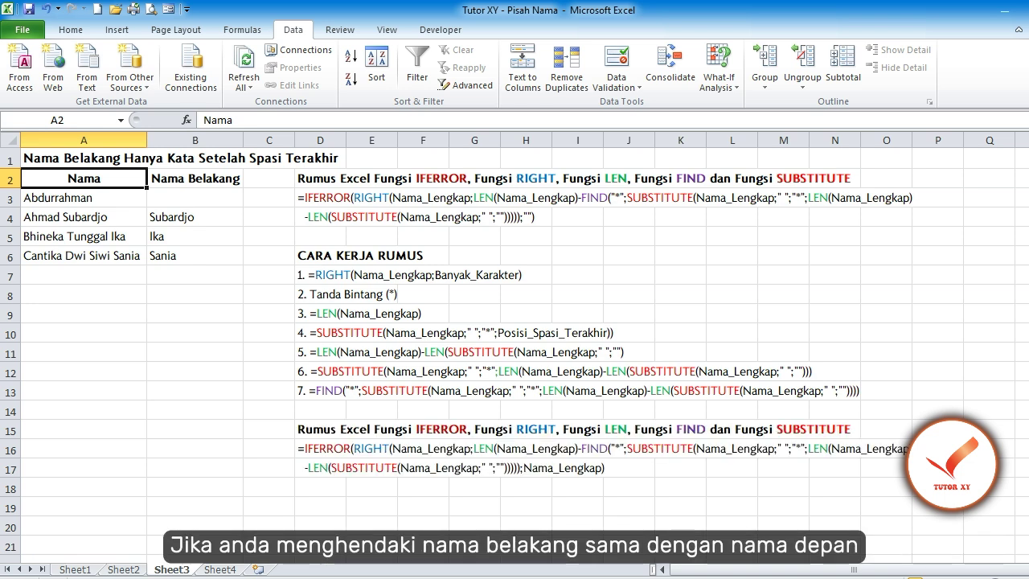
Copy the name table A2:B6 and paste it starting at cell A15.
{"action": "left_click_drag", "start_coordinate": [83, 178], "coordinate": [195, 254]}
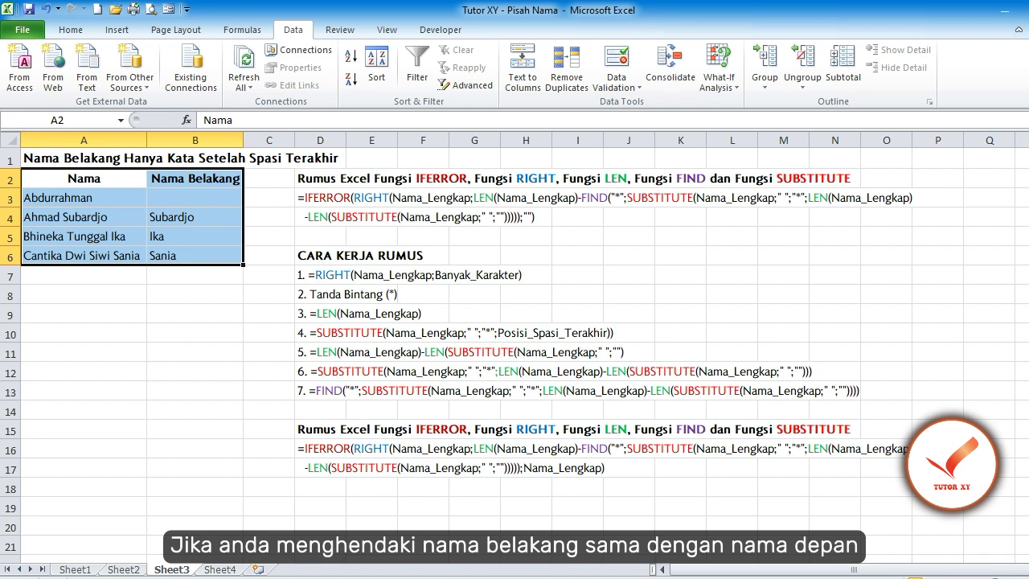
{"action": "left_click", "coordinate": [84, 429]}
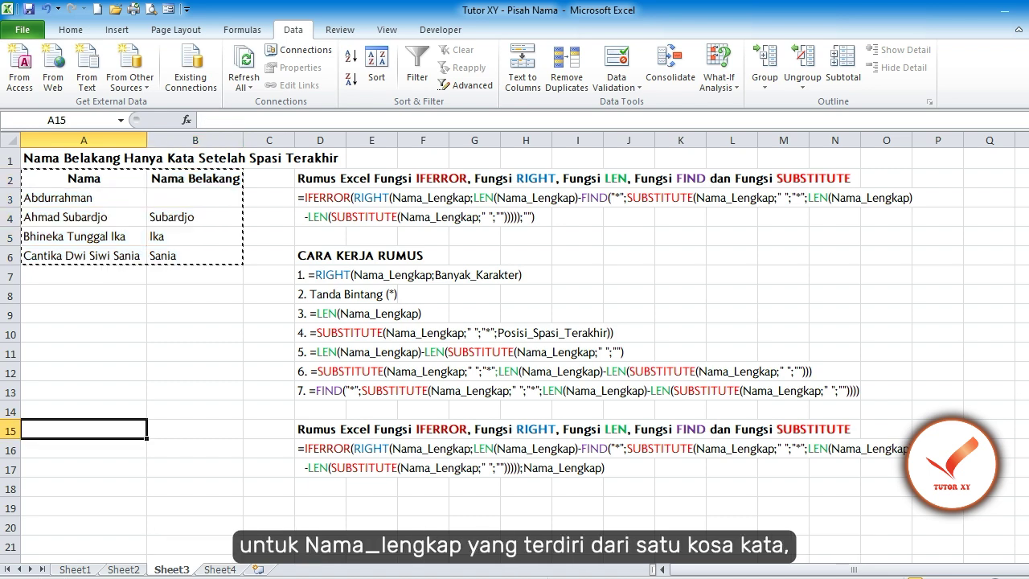
{"action": "key", "text": "ctrl+v"}
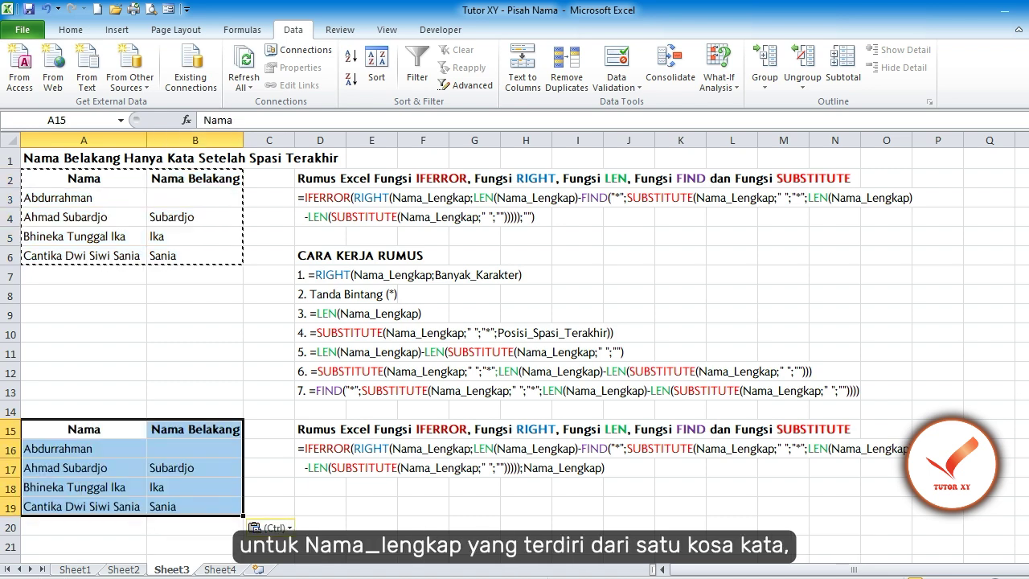
Replace the empty-text fallback at the end of the IFERROR formula in B16 with the full-name reference A16.
{"action": "left_click", "coordinate": [194, 449]}
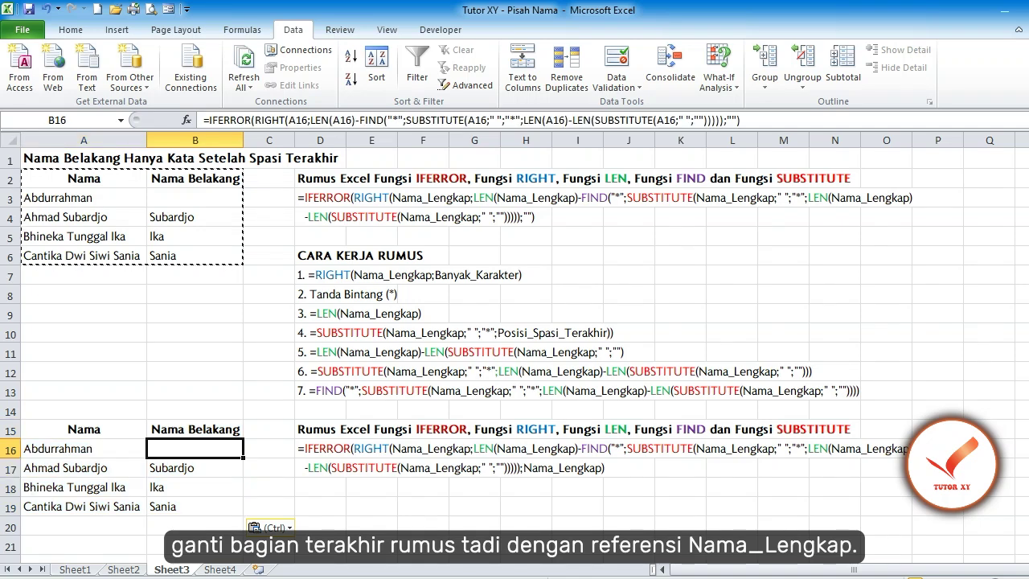
{"action": "key", "text": "F2"}
{"action": "key", "text": "Left"}
{"action": "key", "text": "shift+Left"}
{"action": "key", "text": "shift+Left"}
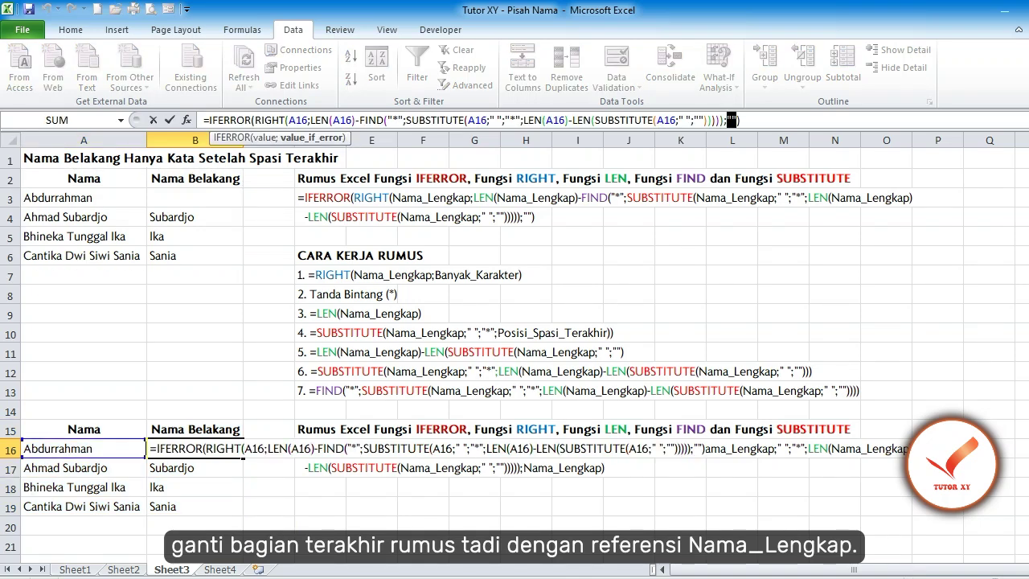
{"action": "type", "text": "A16"}
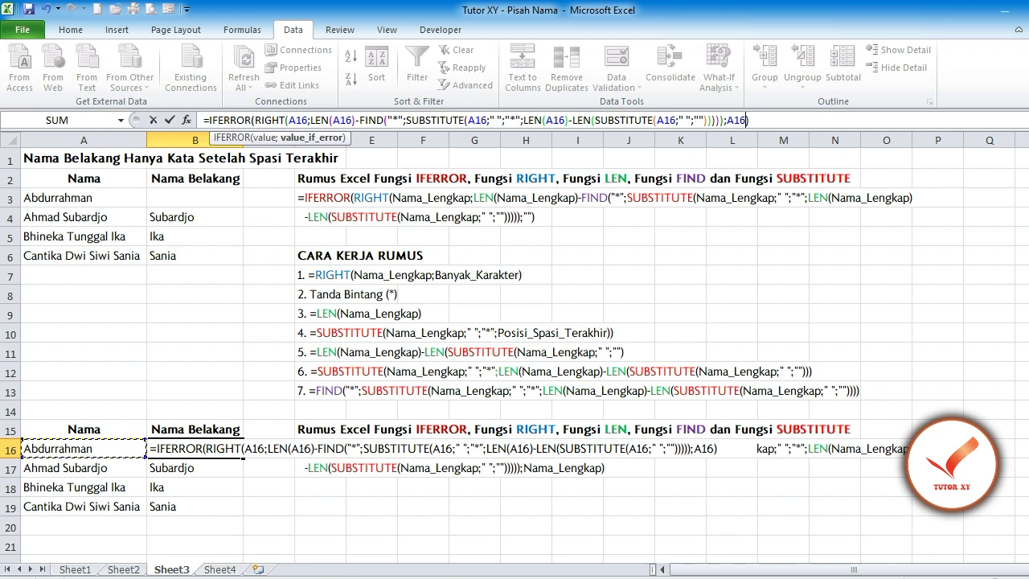
{"action": "key", "text": "Return"}
Copy the last-name formula with the full-name fallback from B16 into cells B17:B19.
{"action": "key", "text": "Up"}
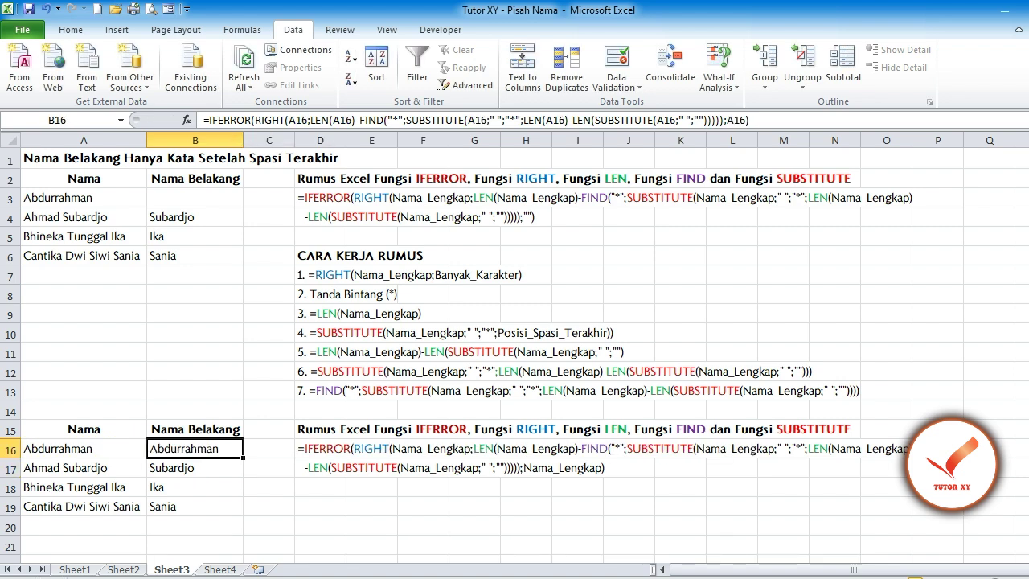
{"action": "key", "text": "Down"}
{"action": "key", "text": "shift+Down"}
{"action": "key", "text": "shift+Down"}
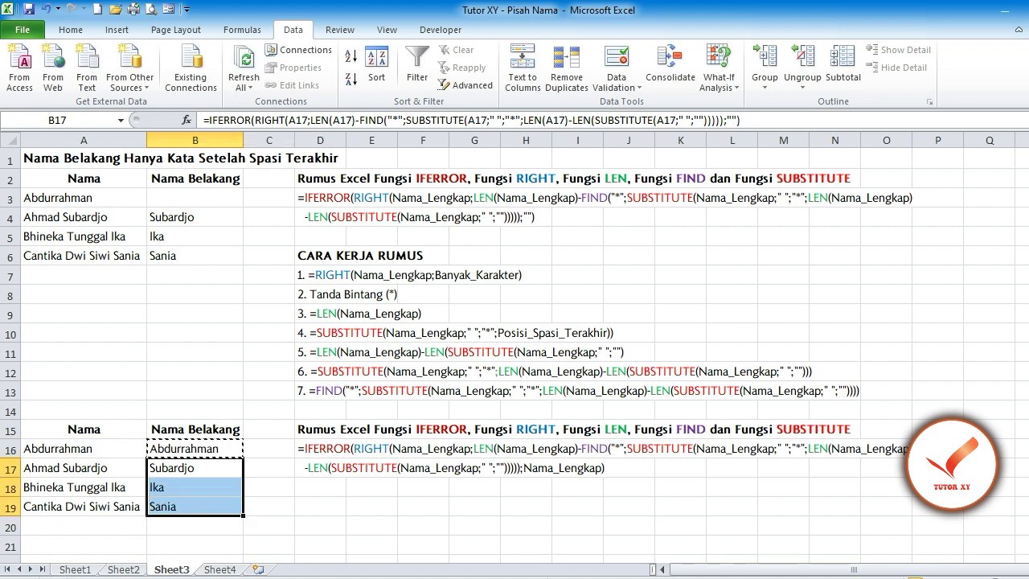
{"action": "key", "text": "ctrl+v"}
{"action": "key", "text": "Escape"}
{"action": "key", "text": "ctrl+Home"}
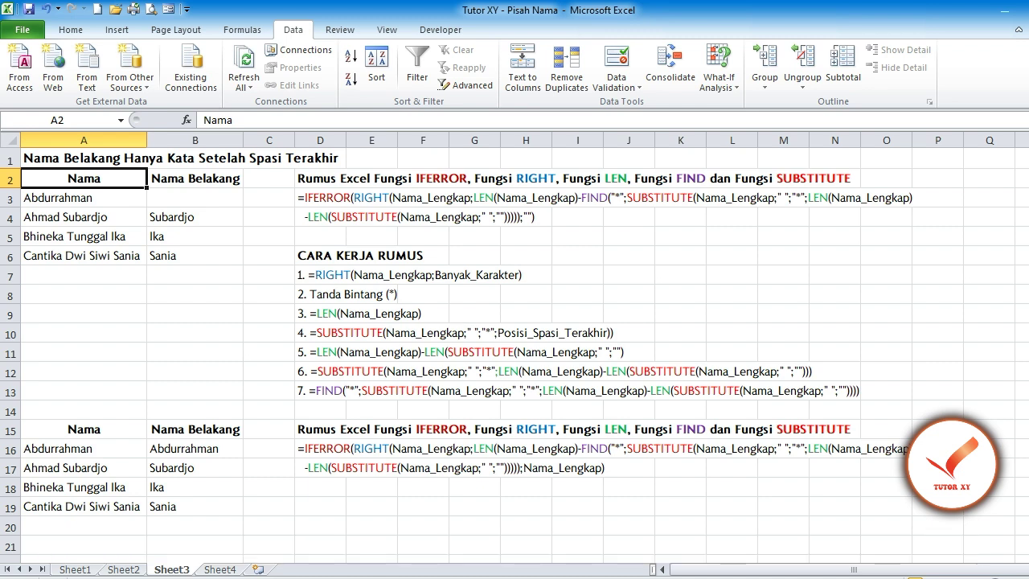
On Sheet4, start the middle-name formula in cell B2 with =IFERROR(MID(A2;FIND(" ";A2;1)+1 as the extraction's text and start position.
{"action": "key", "text": "ctrl+Page_Down"}
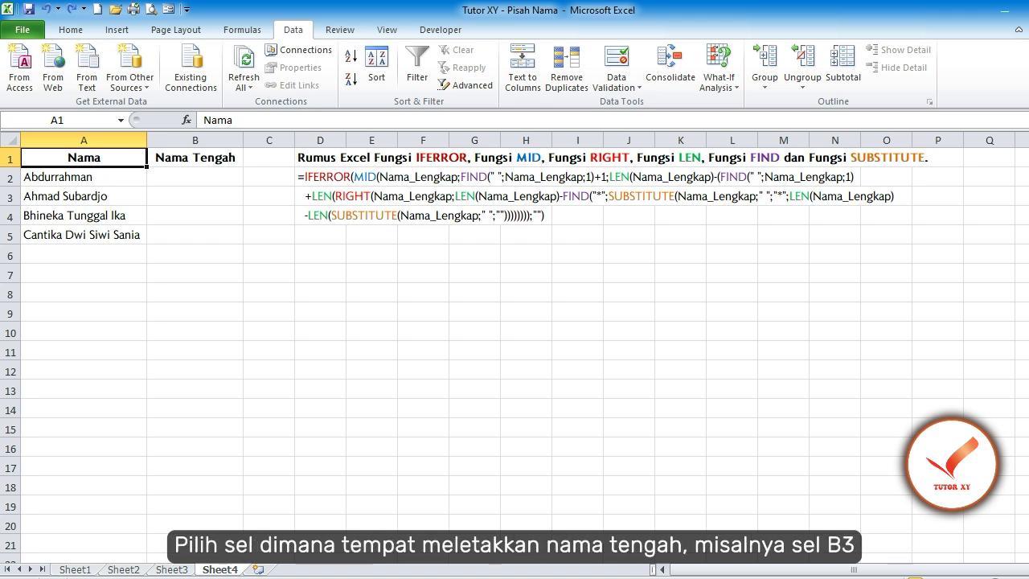
{"action": "left_click", "coordinate": [195, 177]}
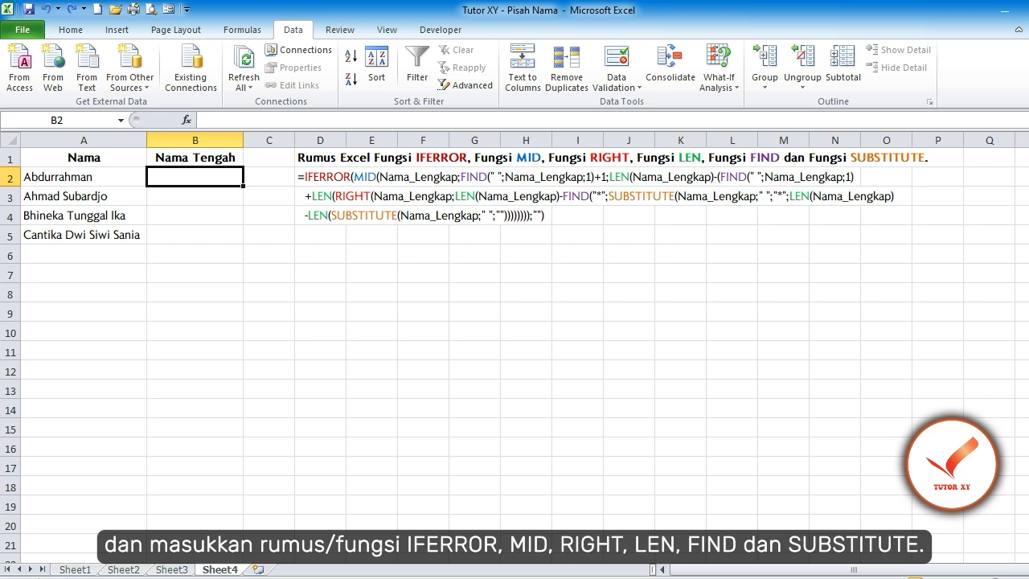
{"action": "type", "text": "="}
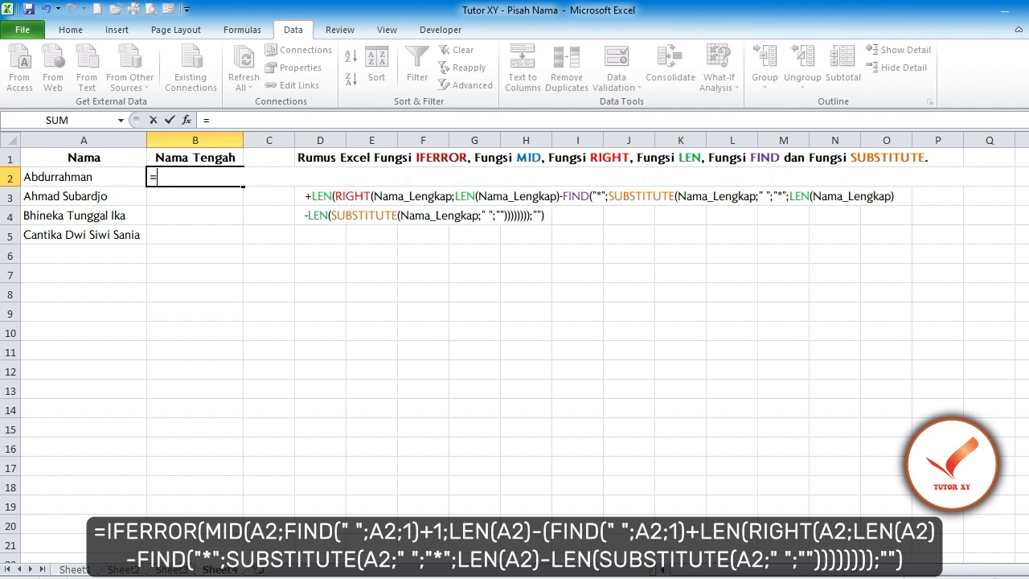
{"action": "type", "text": "IFERROR("}
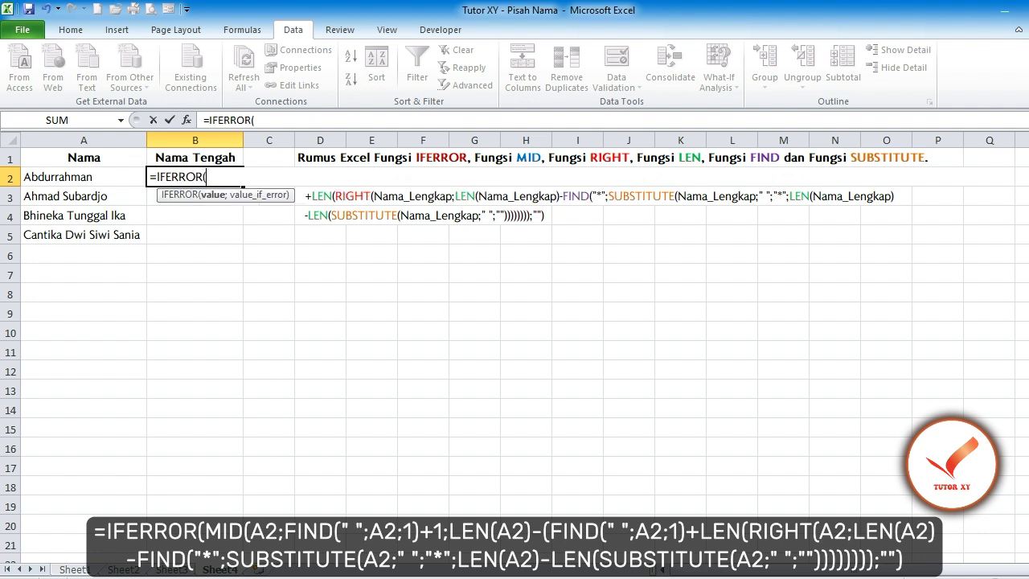
{"action": "type", "text": "MID("}
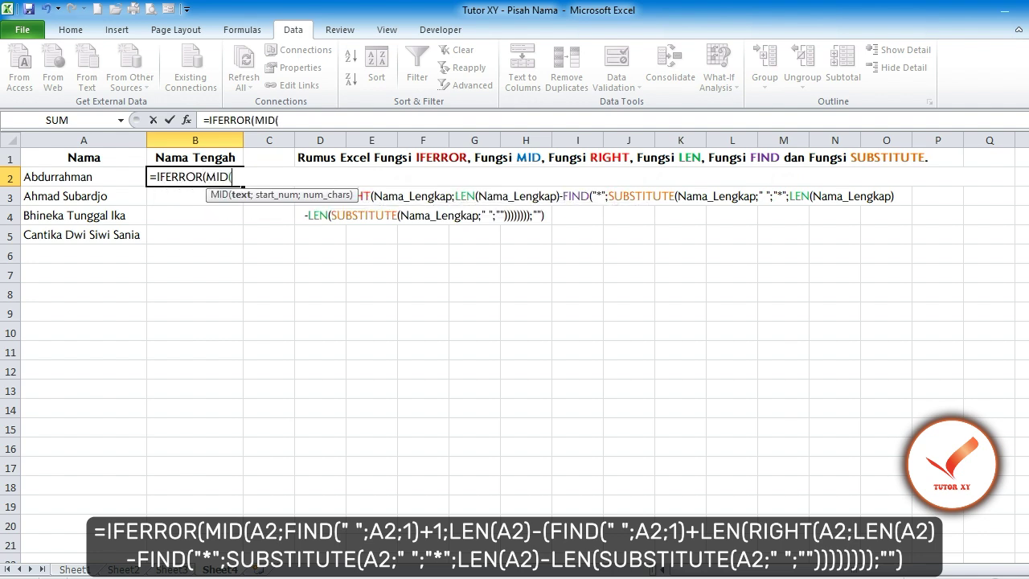
{"action": "key", "text": "Left"}
{"action": "type", "text": ";"}
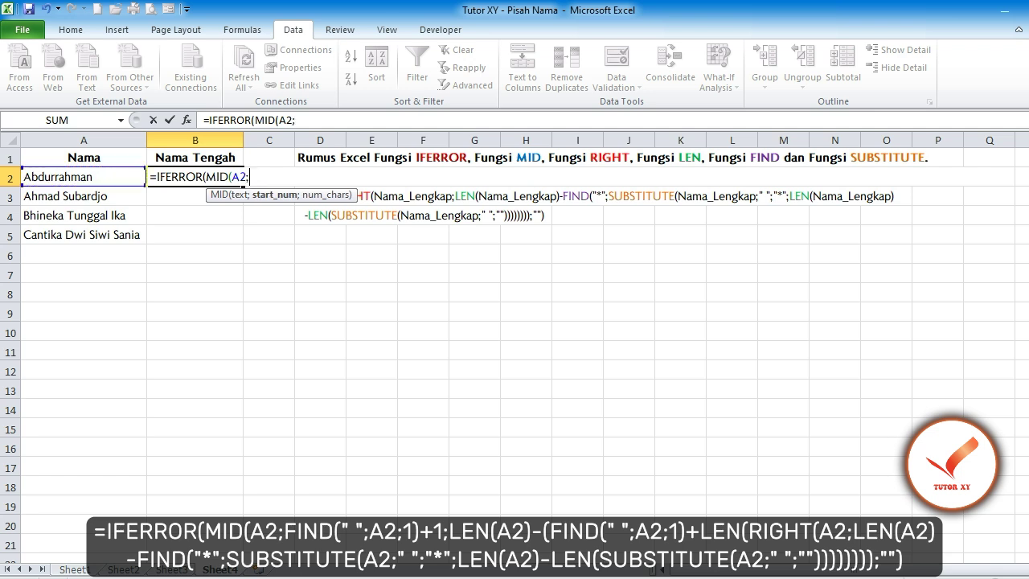
{"action": "type", "text": "FIND("}
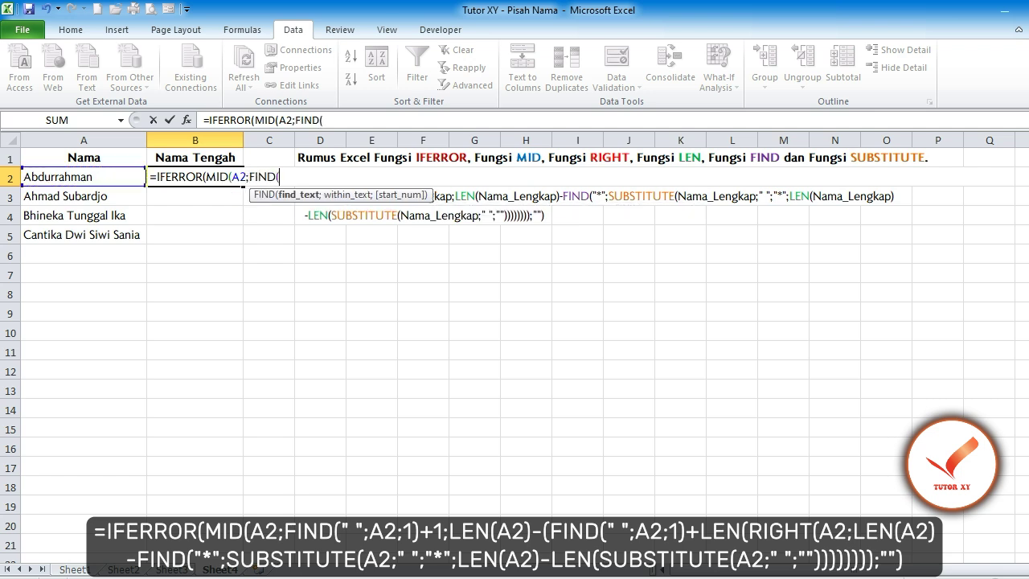
{"action": "type", "text": "\" \";"}
{"action": "key", "text": "Left"}
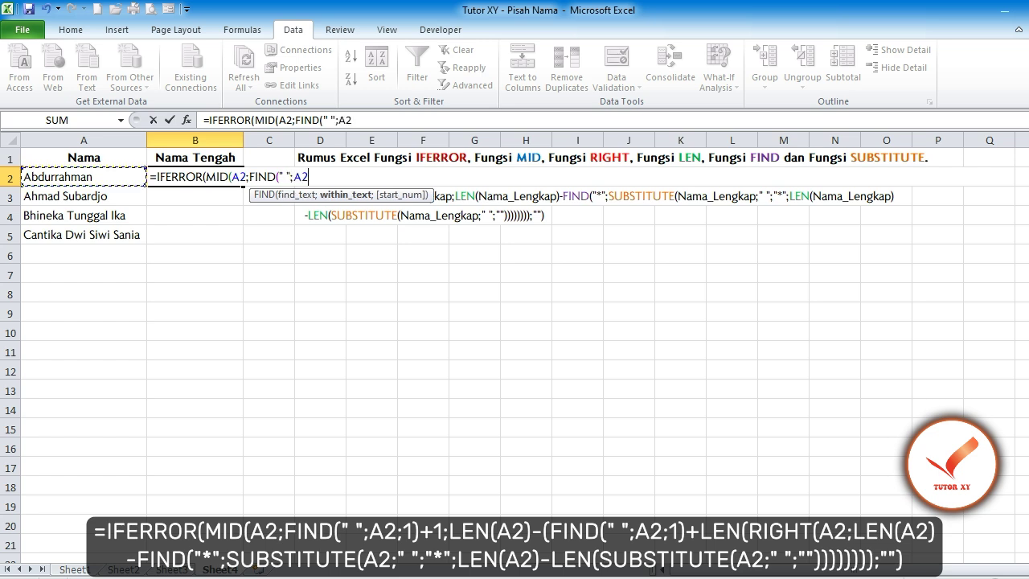
{"action": "type", "text": ";1"}
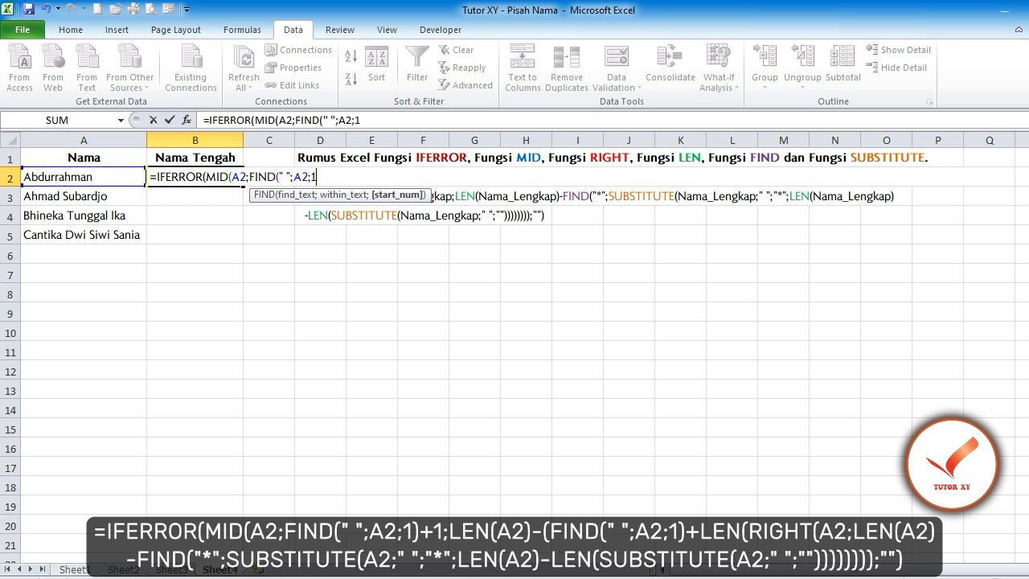
{"action": "type", "text": ")+1"}
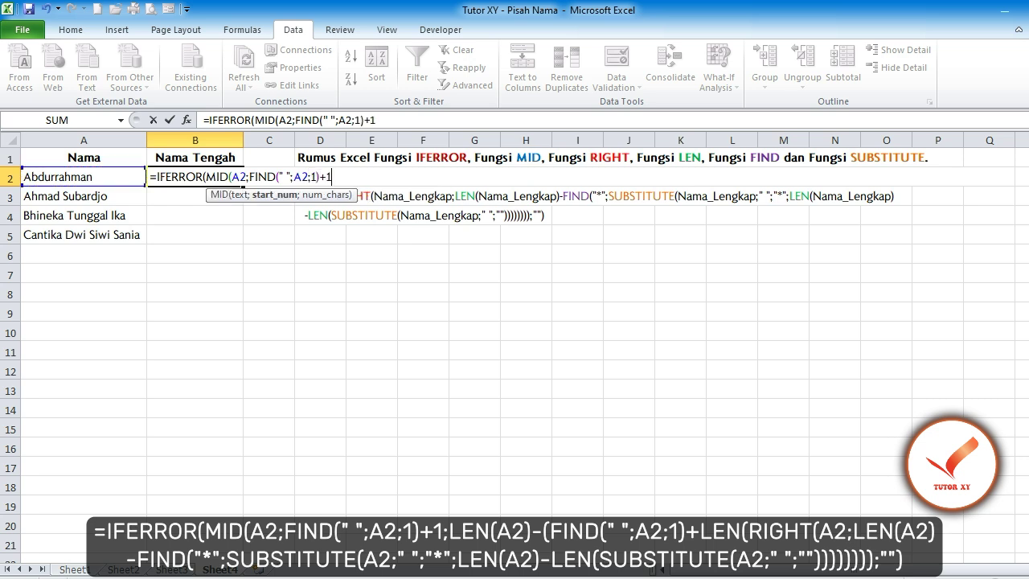
Extend the B2 formula with the first part of MID's character count, ;LEN(A2)-(FIND(" ";A2;1).
{"action": "type", "text": ";LEN"}
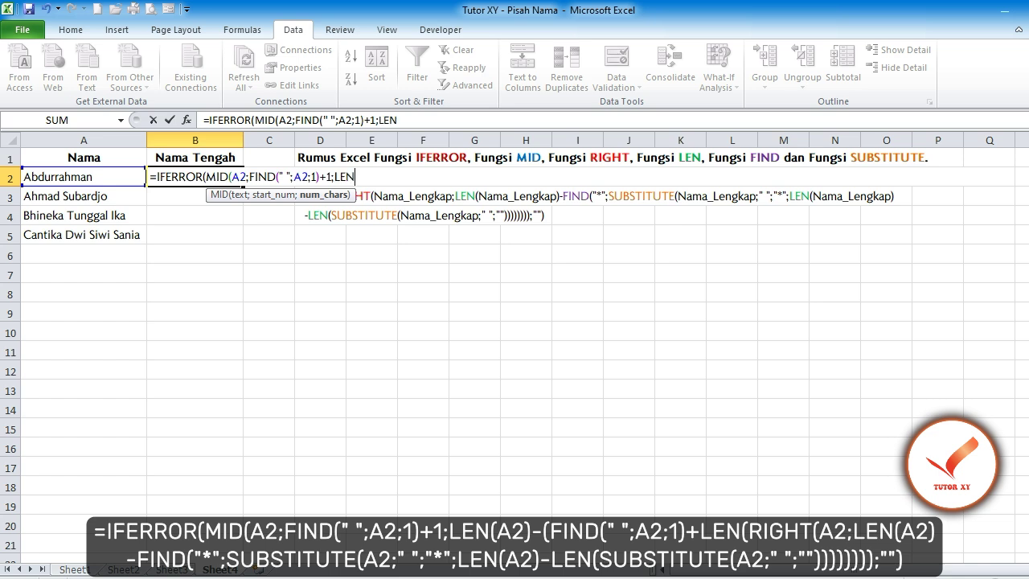
{"action": "type", "text": "("}
{"action": "key", "text": "Left"}
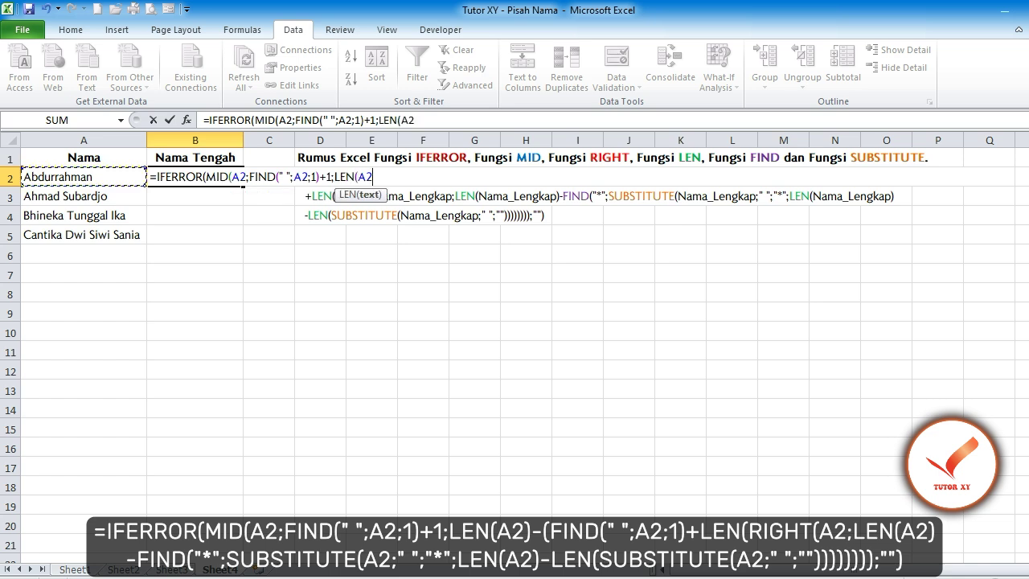
{"action": "type", "text": ")-(FIND"}
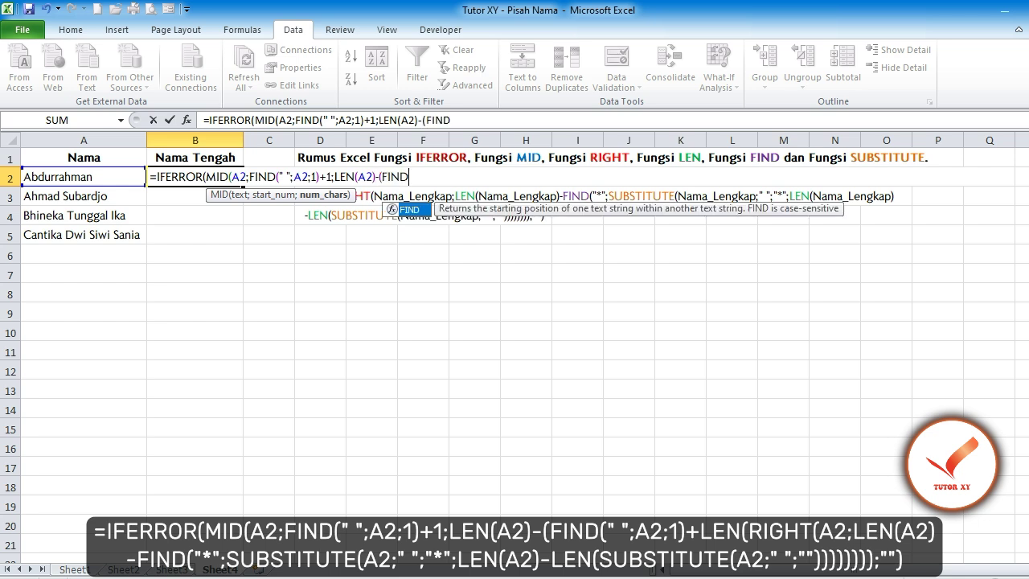
{"action": "type", "text": "(\""}
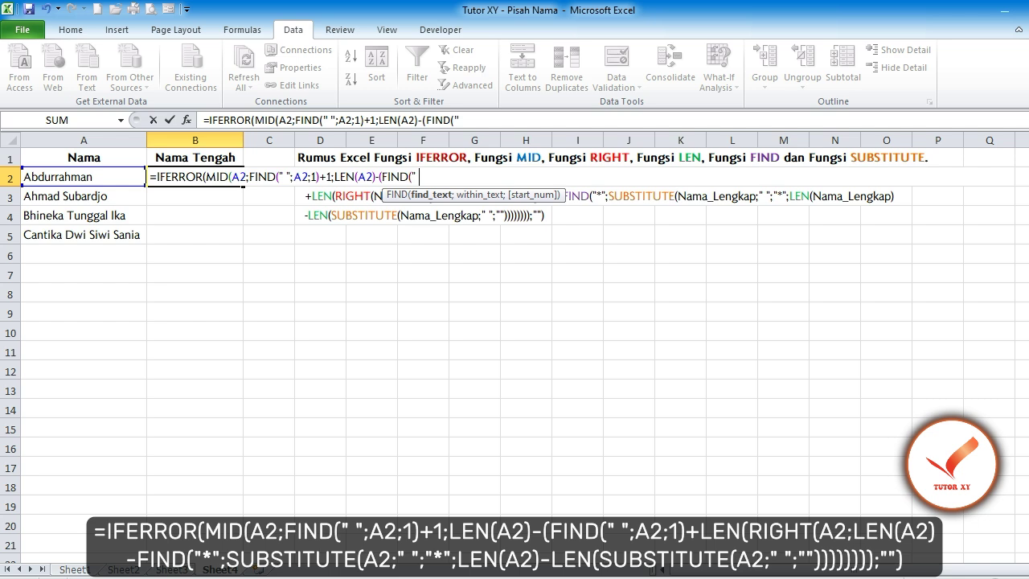
{"action": "type", "text": " \";"}
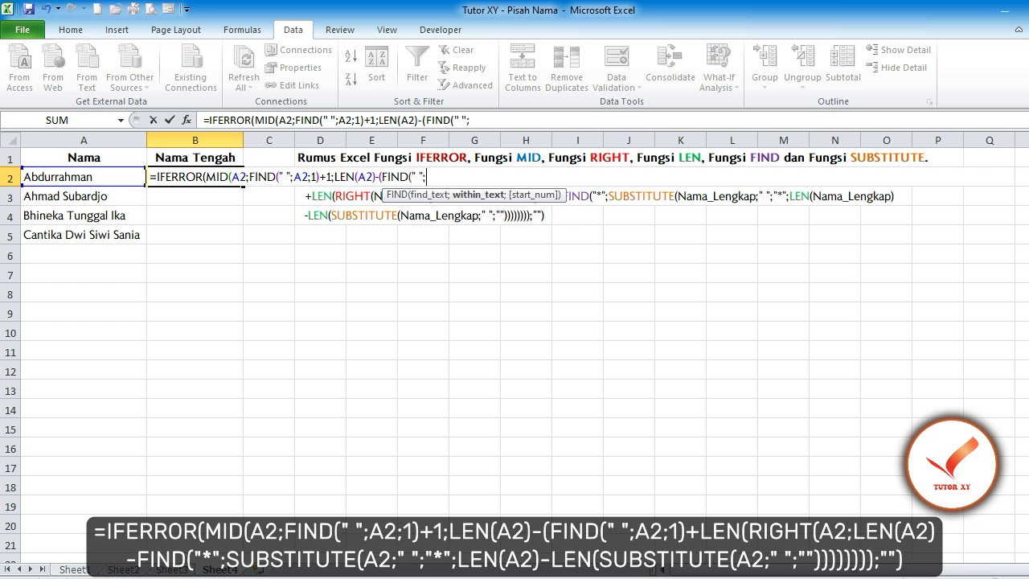
{"action": "type", "text": "A2;1)"}
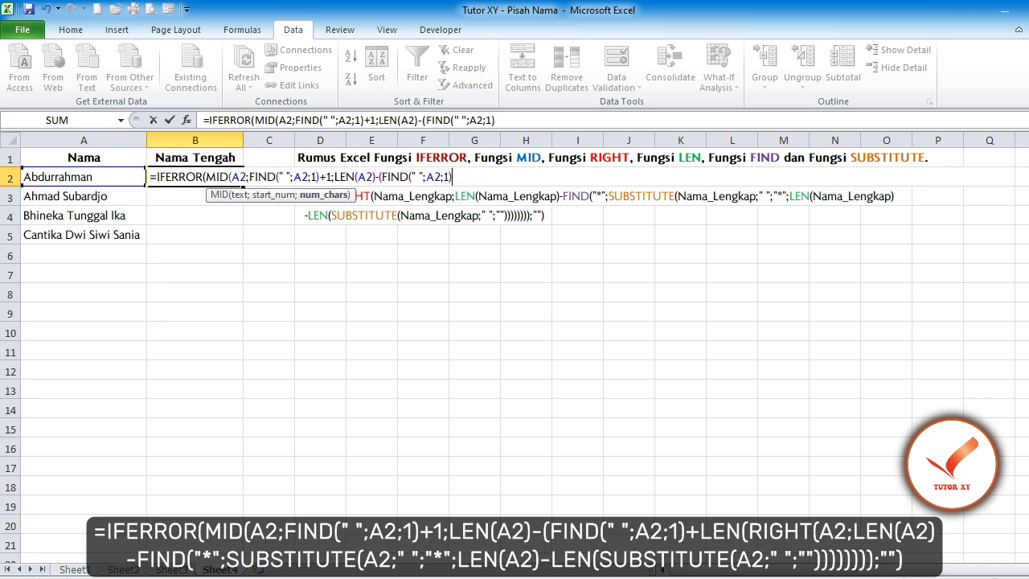
Add the last-name length part +LEN(RIGHT(A2;LEN(A2)-FIND("*"; to the B2 formula.
{"action": "type", "text": "+LEN"}
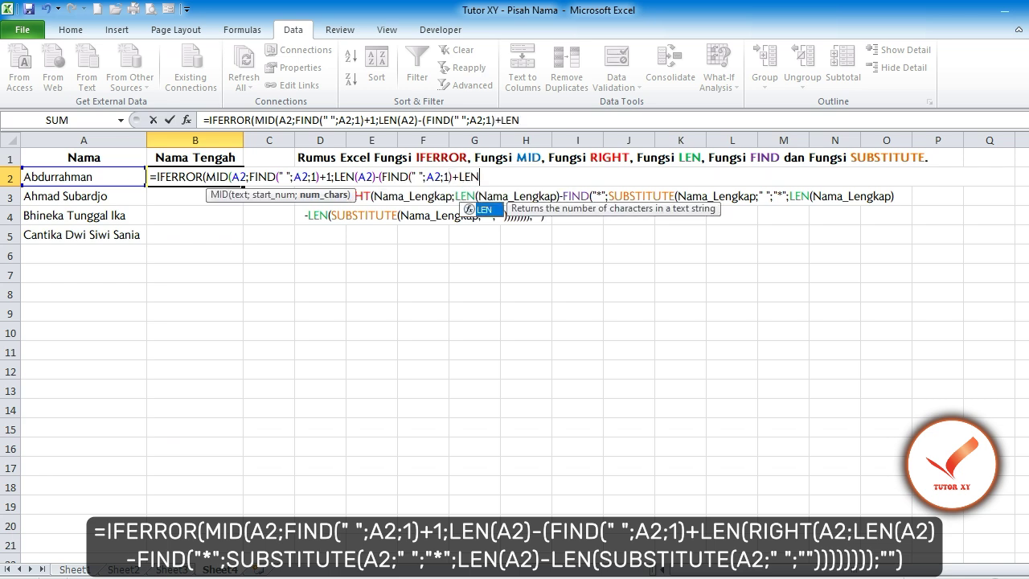
{"action": "type", "text": "(RIGHT("}
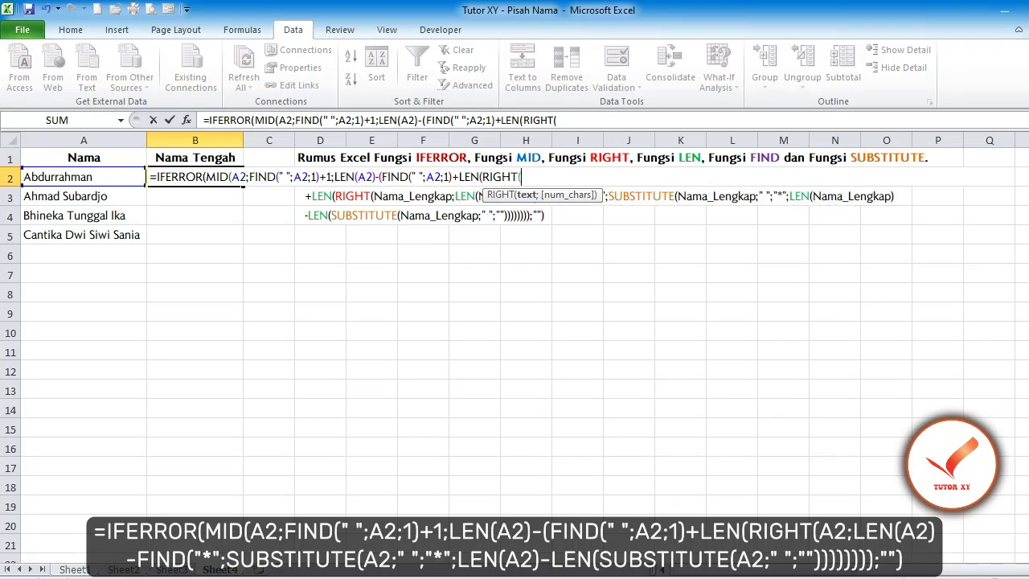
{"action": "key", "text": "Left"}
{"action": "type", "text": ";LEN"}
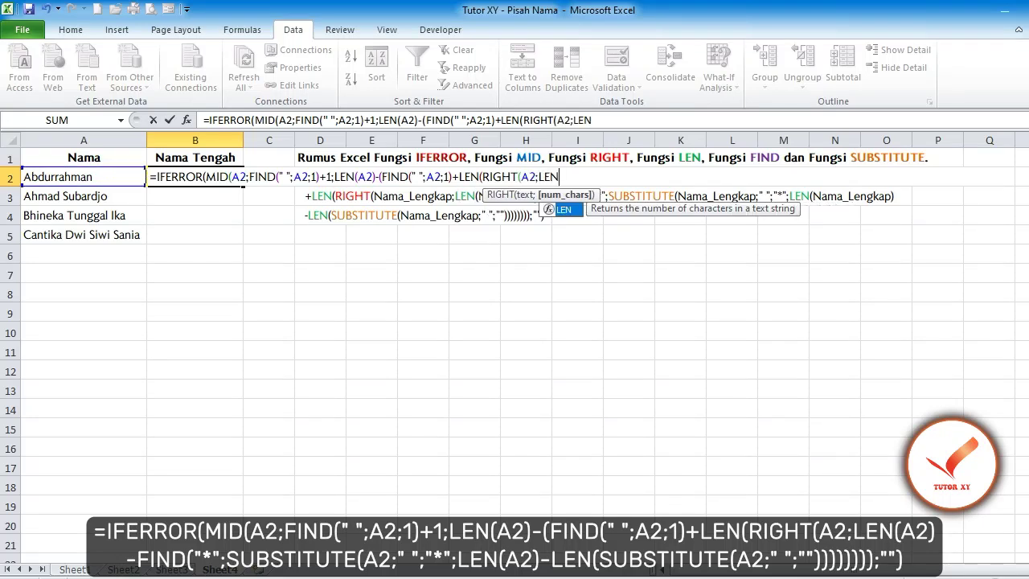
{"action": "type", "text": "("}
{"action": "key", "text": "Left"}
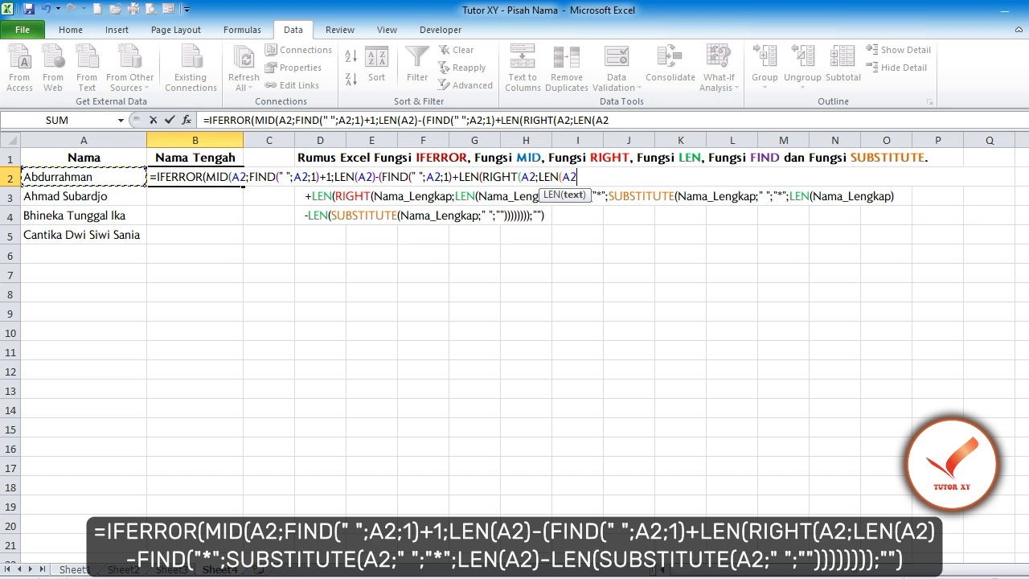
{"action": "type", "text": ")"}
{"action": "type", "text": "-"}
{"action": "type", "text": "FIND("}
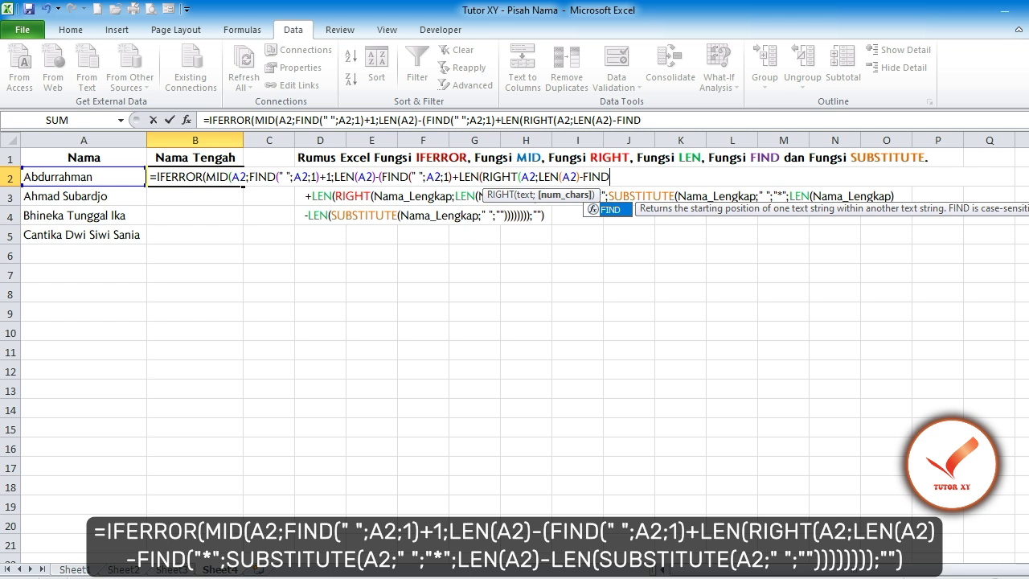
{"action": "type", "text": "\""}
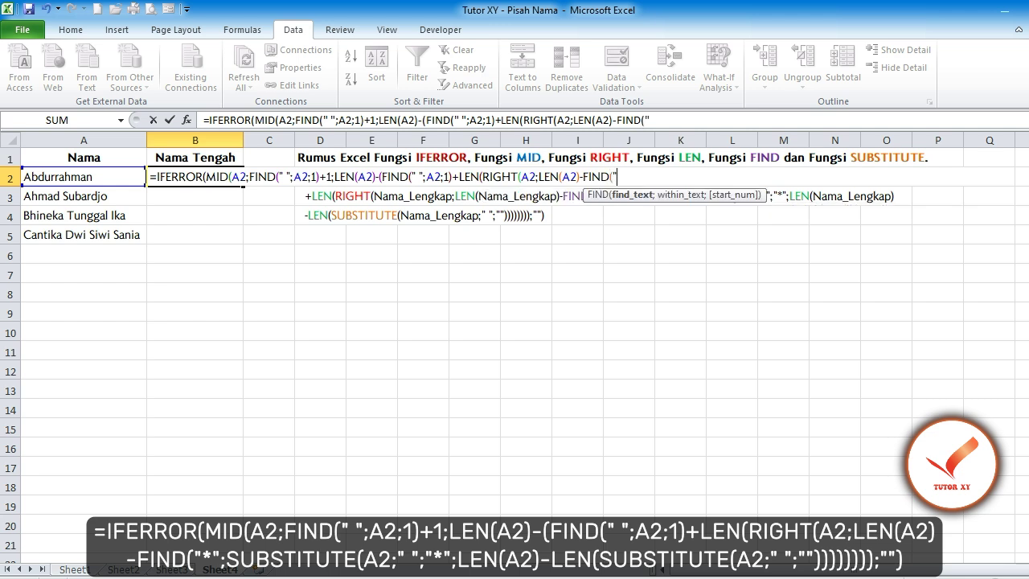
{"action": "type", "text": "*\";"}
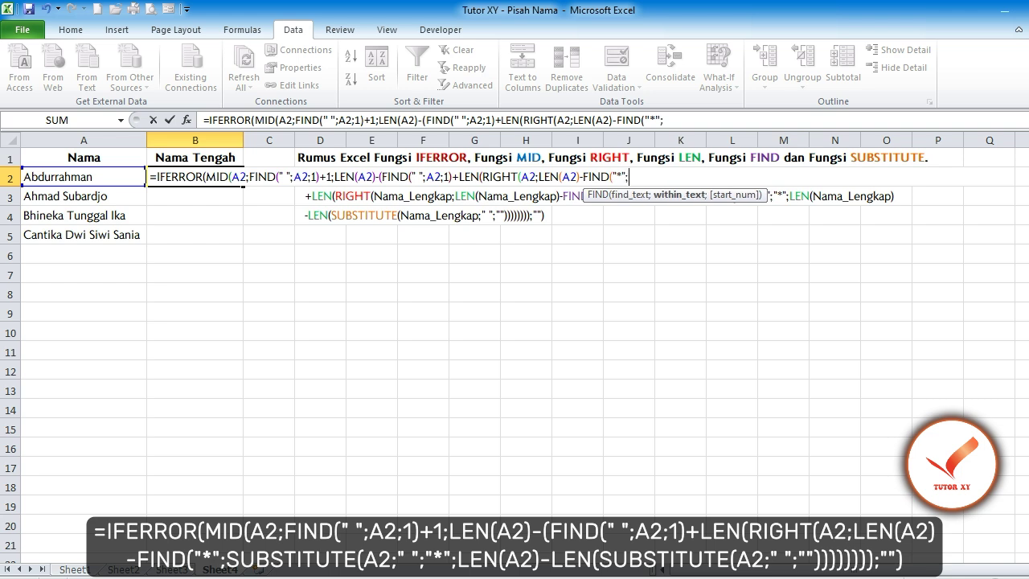
Continue the B2 formula with SUBSTITUTE(A2;" ";"*";LEN(A2)- as the text in which FIND looks for the asterisk.
{"action": "type", "text": "SUBSTITUTE("}
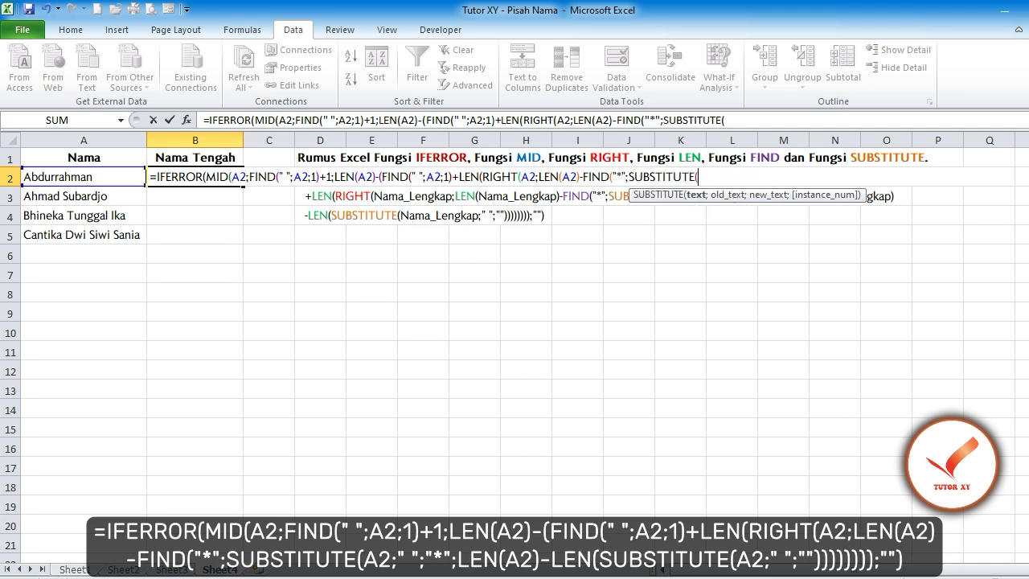
{"action": "key", "text": "Left"}
{"action": "type", "text": ";\""}
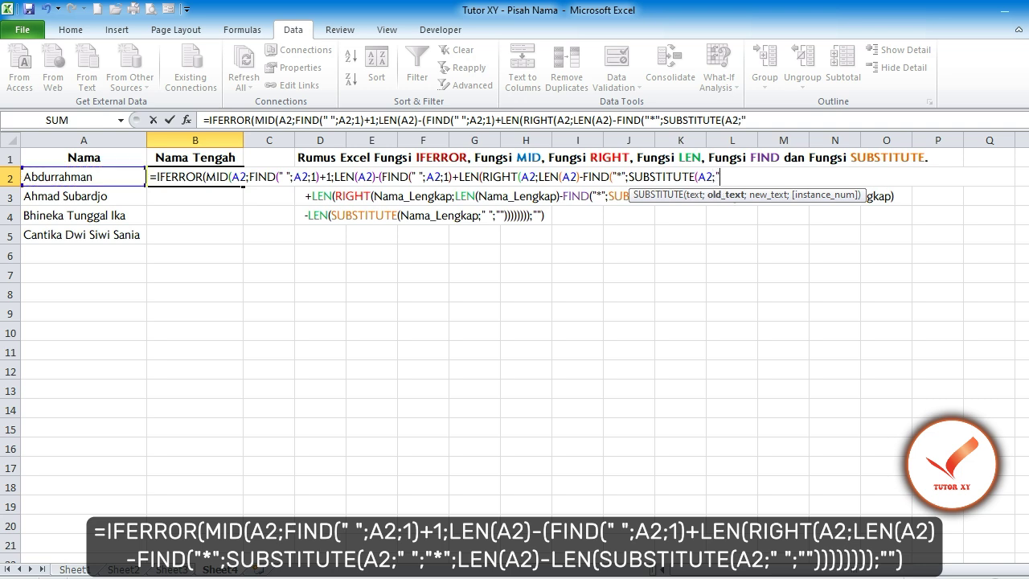
{"action": "type", "text": "\";"}
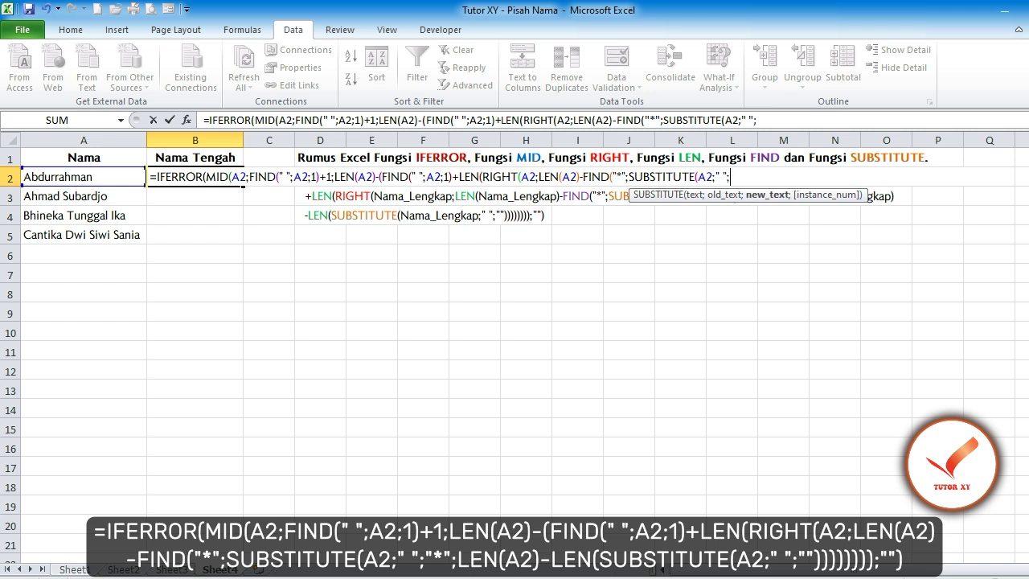
{"action": "type", "text": "\"*\";LEN"}
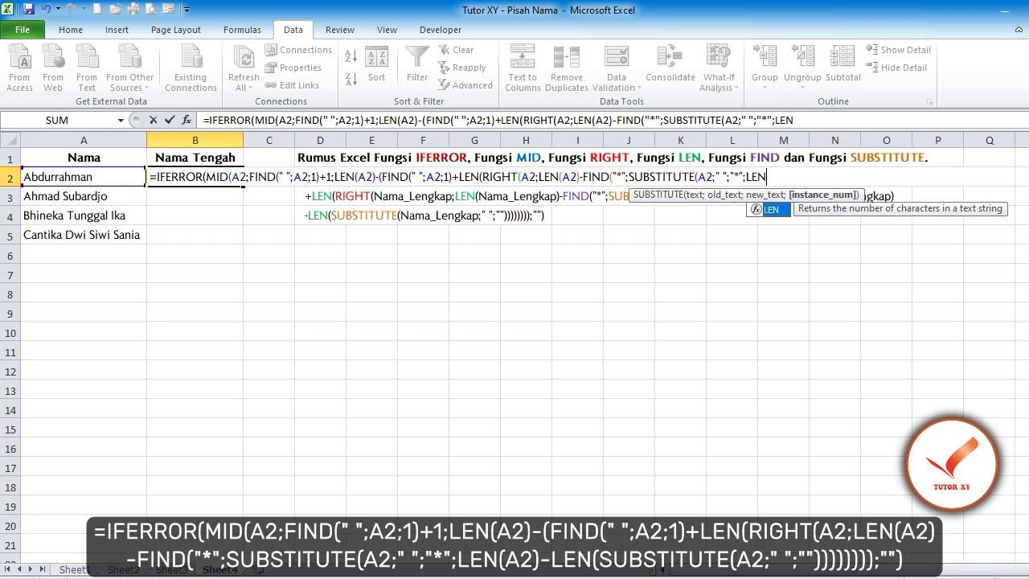
{"action": "type", "text": "(A2"}
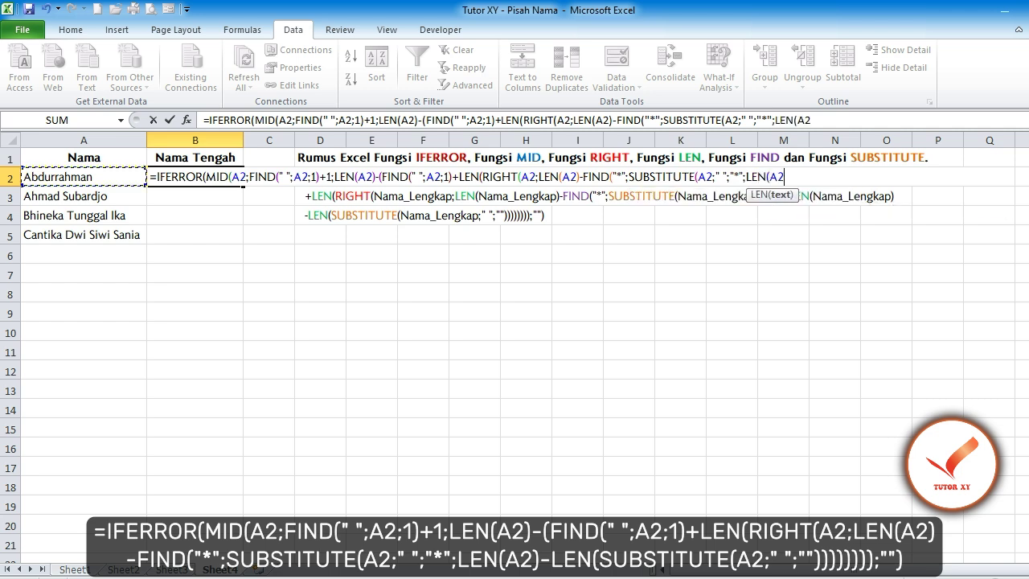
{"action": "type", "text": ")-"}
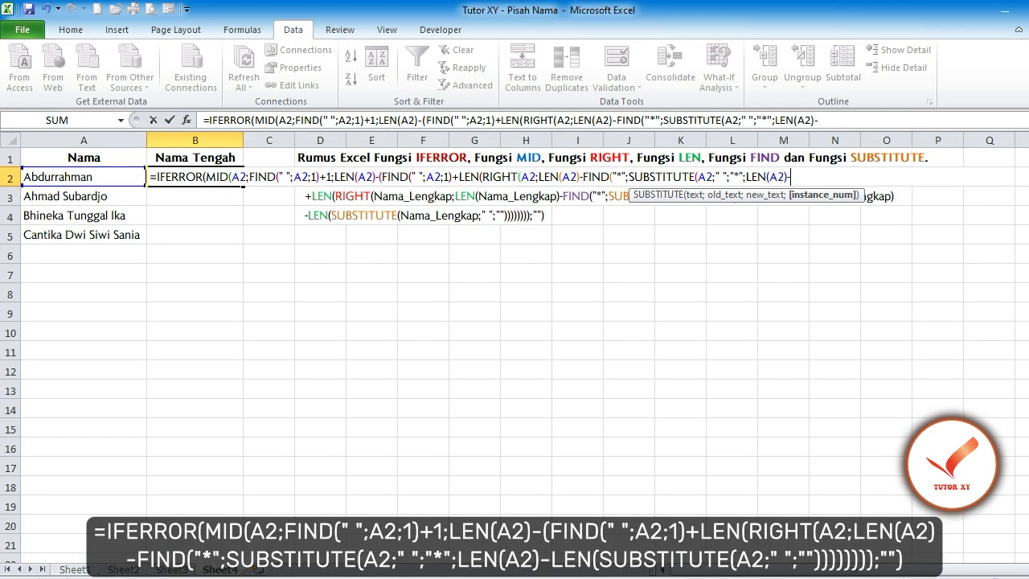
Complete and enter the B2 formula with LEN(SUBSTITUTE(A2;" ";""))))))));""), using empty text as the IFERROR fallback.
{"action": "type", "text": "LEN("}
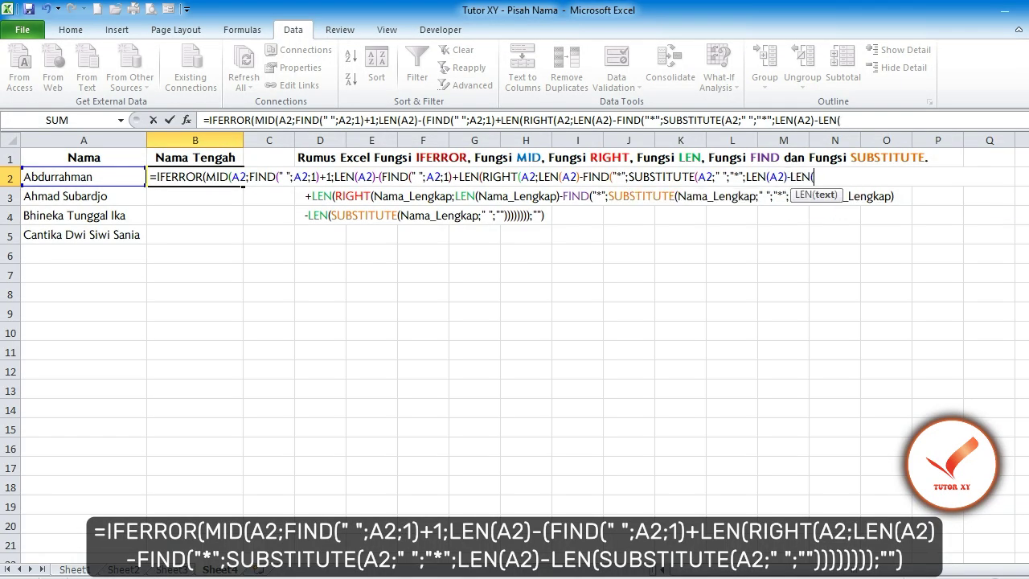
{"action": "type", "text": "SUBSTITUTE(A2;"}
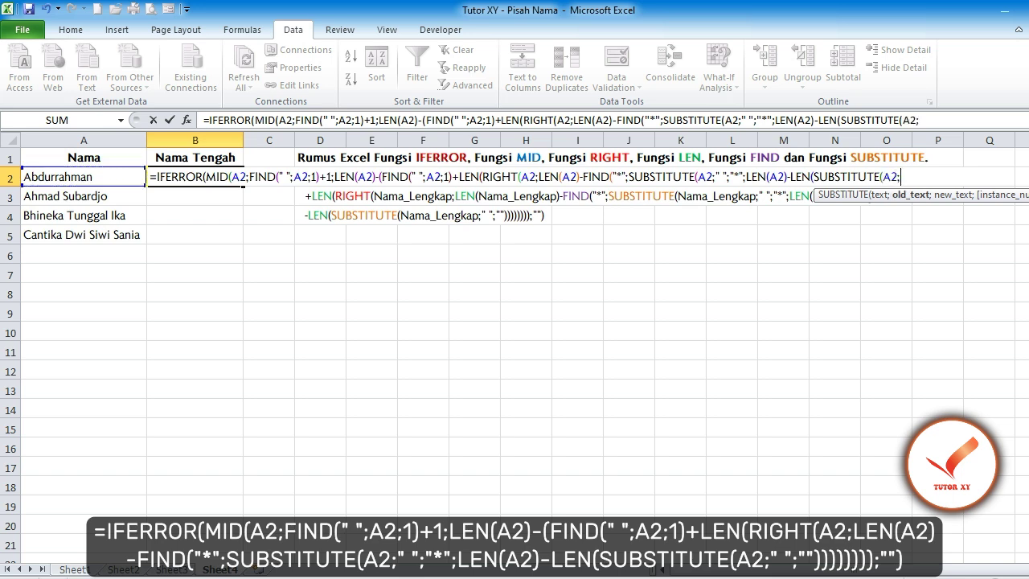
{"action": "type", "text": "\" \";\""}
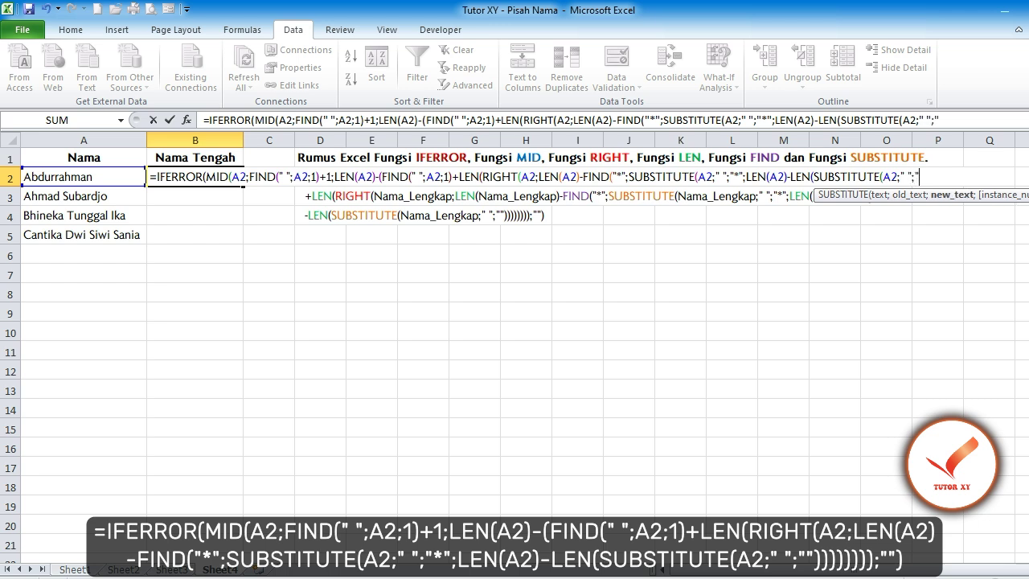
{"action": "type", "text": "\"))"}
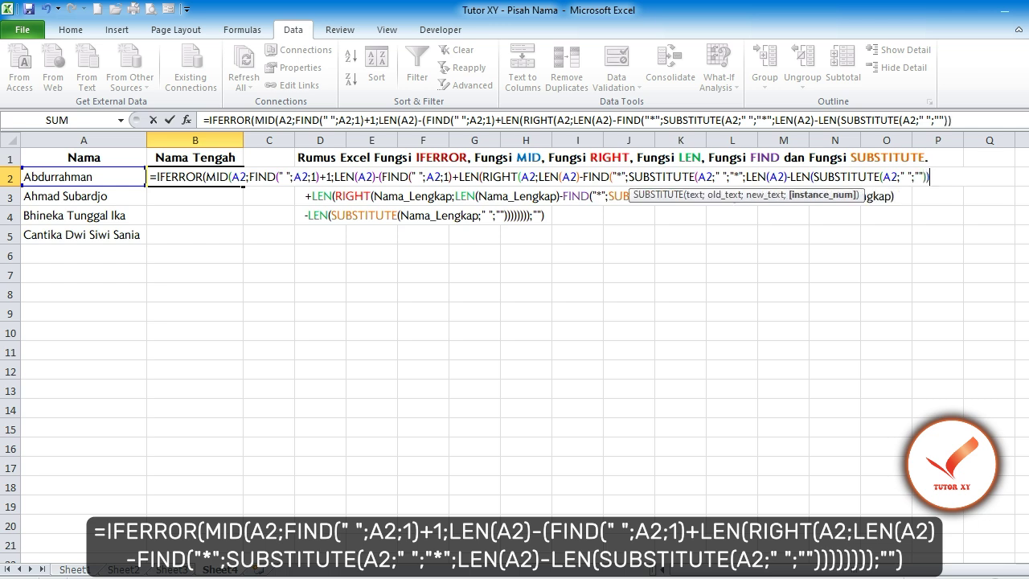
{"action": "type", "text": "))"}
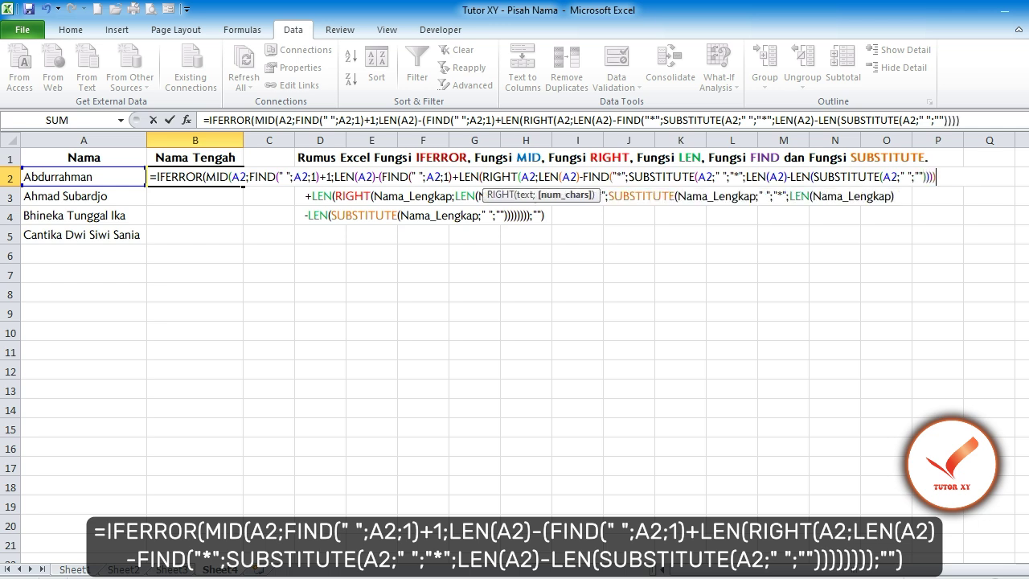
{"action": "type", "text": "))"}
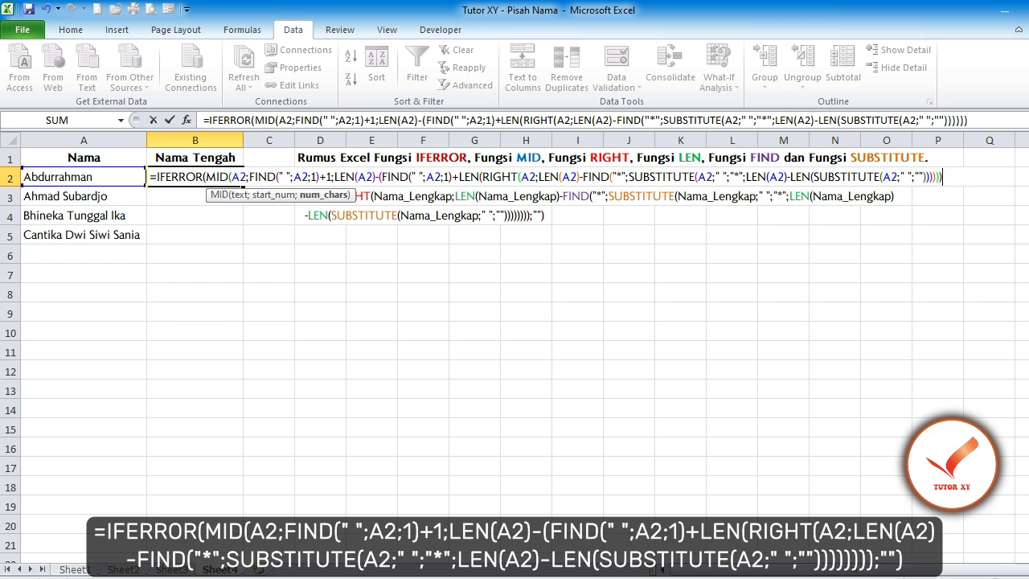
{"action": "type", "text": "));"}
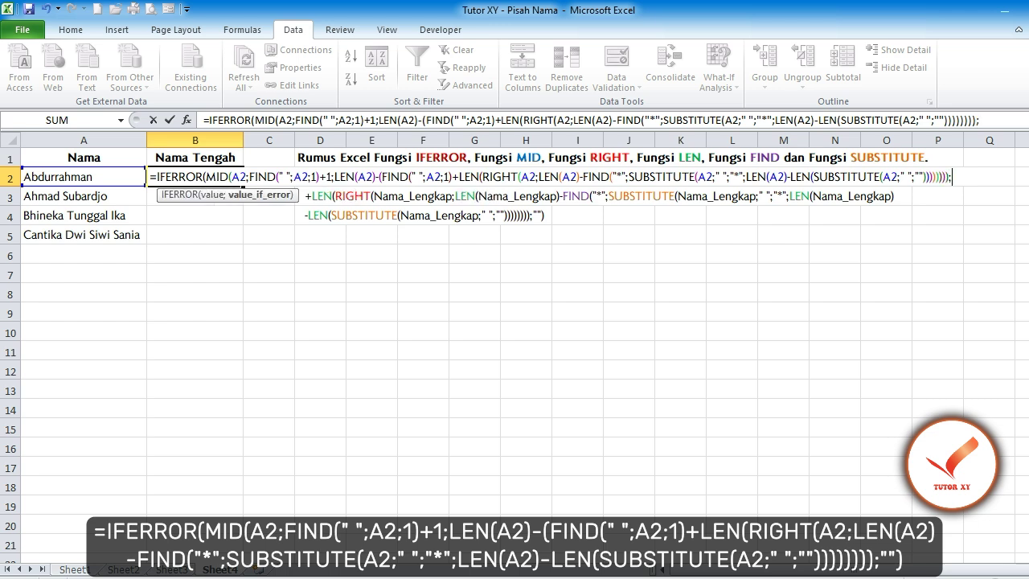
{"action": "type", "text": "\"\")"}
{"action": "key", "text": "Return"}
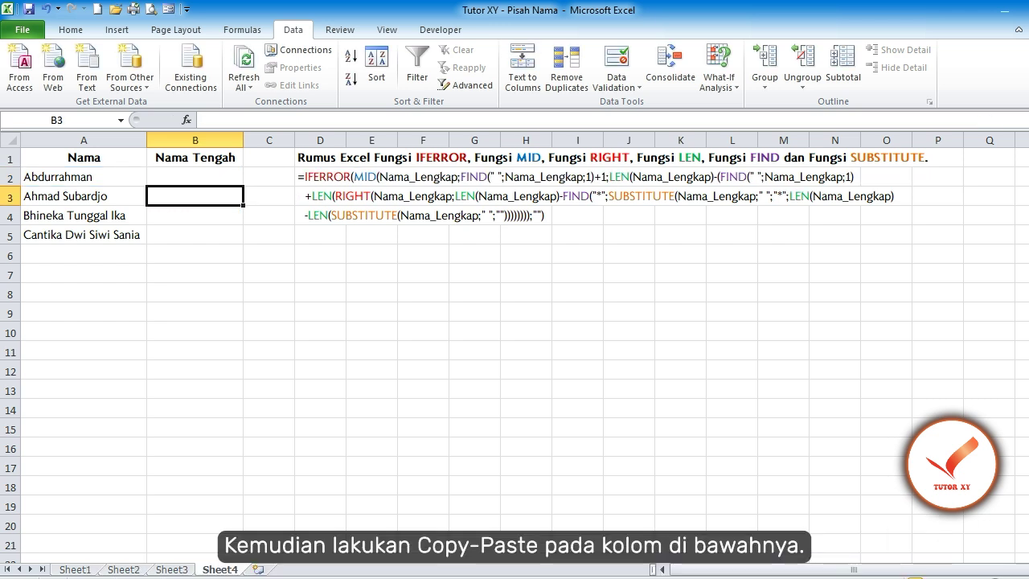
Copy the middle-name formula from B2 into cells B3:B5 and return to cell A1.
{"action": "left_click", "coordinate": [194, 177]}
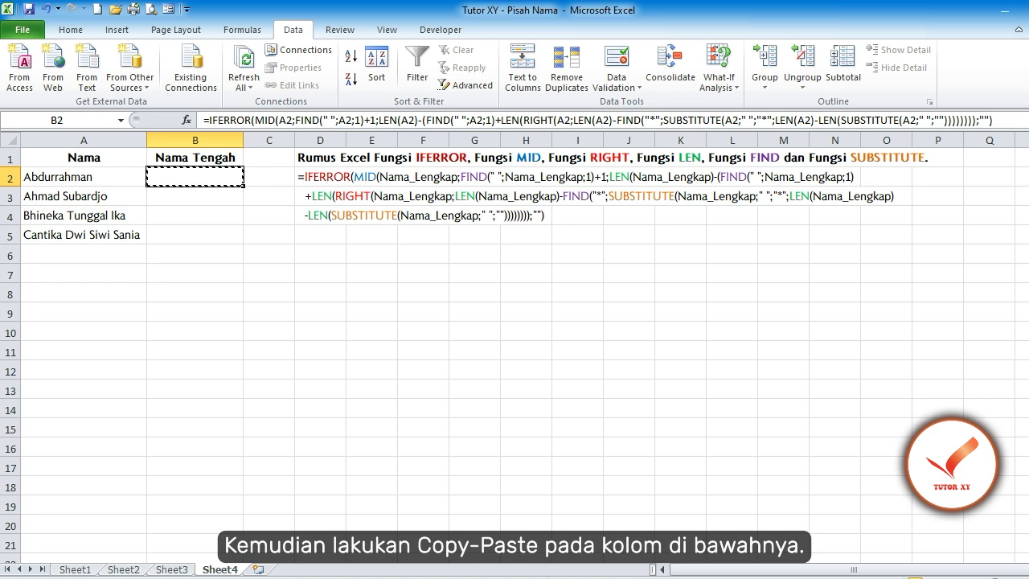
{"action": "left_click_drag", "start_coordinate": [194, 196], "coordinate": [194, 235]}
{"action": "key", "text": "ctrl+v"}
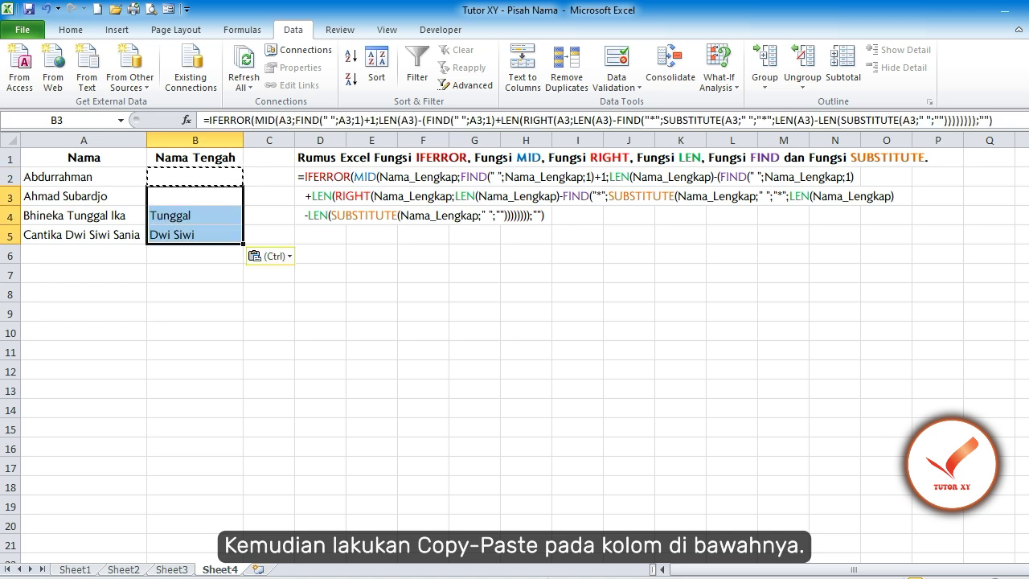
{"action": "key", "text": "Escape"}
{"action": "key", "text": "ctrl+Home"}
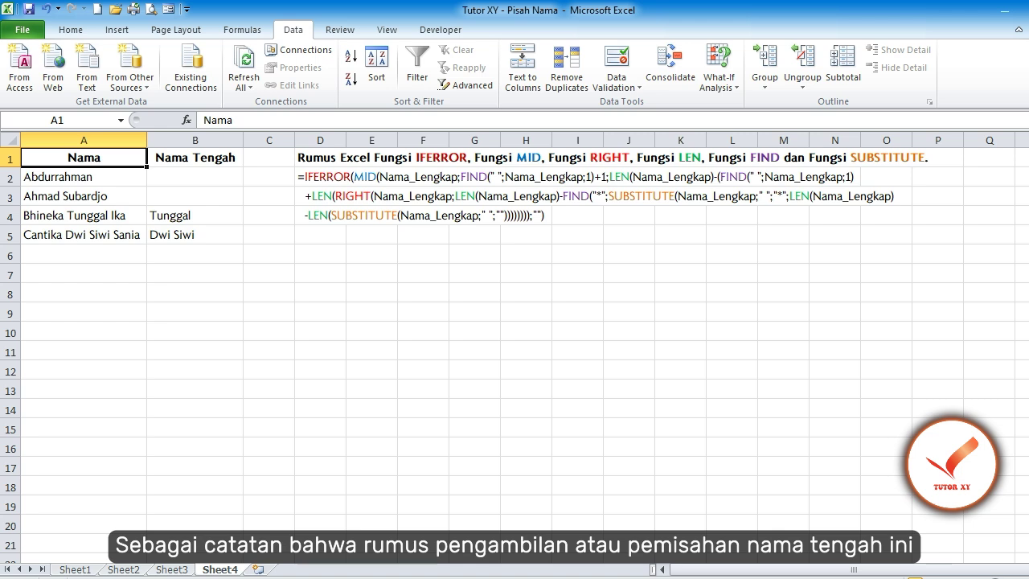